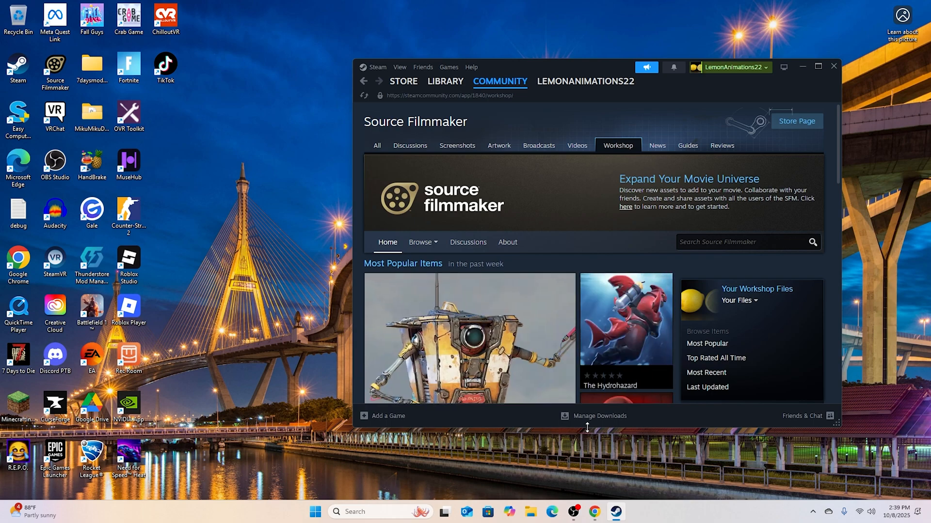
click(573, 512)
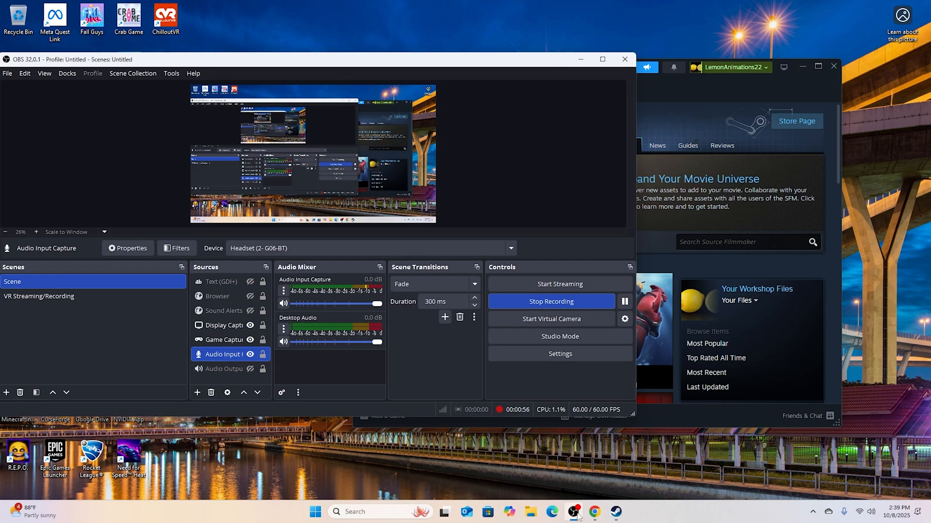
click(574, 513)
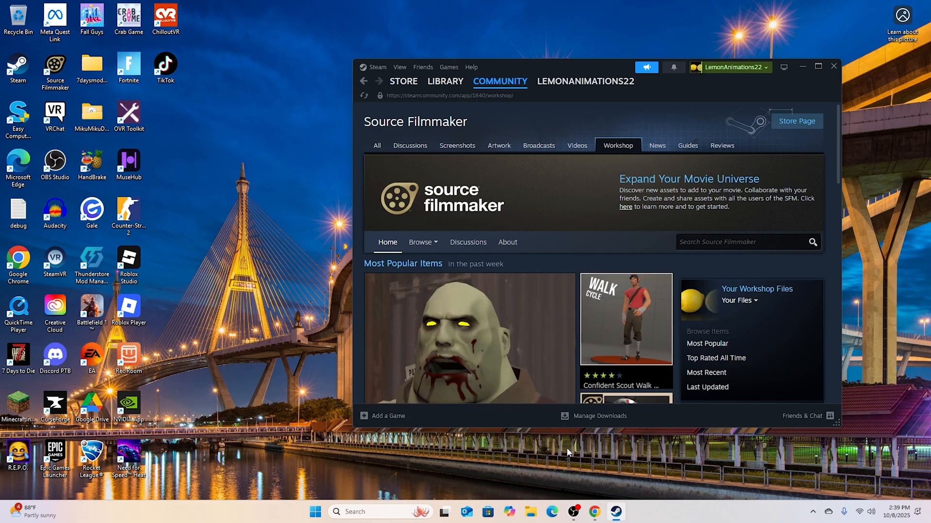
- Open the Source Filmmaker page in the Steam library
click(445, 81)
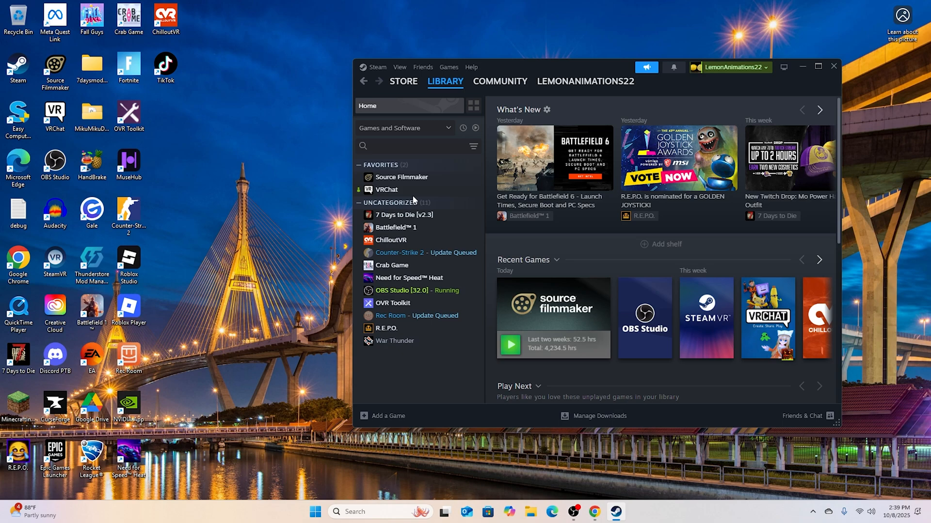
click(594, 511)
click(593, 511)
click(567, 515)
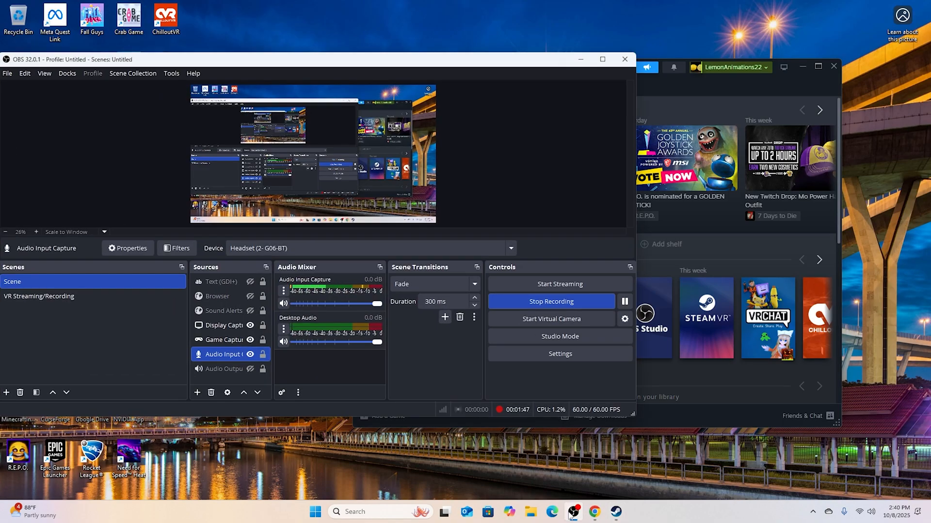
click(571, 515)
click(401, 177)
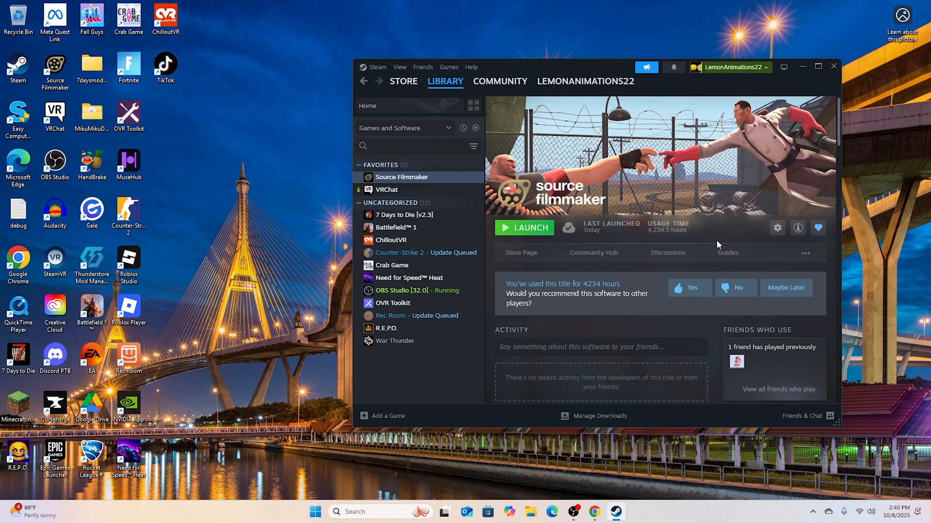
- Open the Source Filmmaker Workshop in the Steam community and look over its home page
click(403, 81)
click(476, 81)
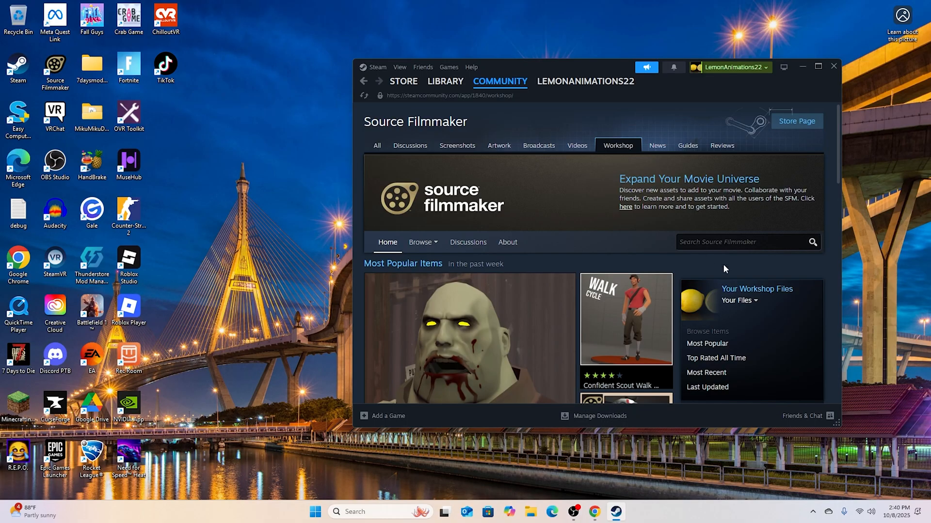
scroll(723, 263, down, 3)
scroll(756, 155, up, 2)
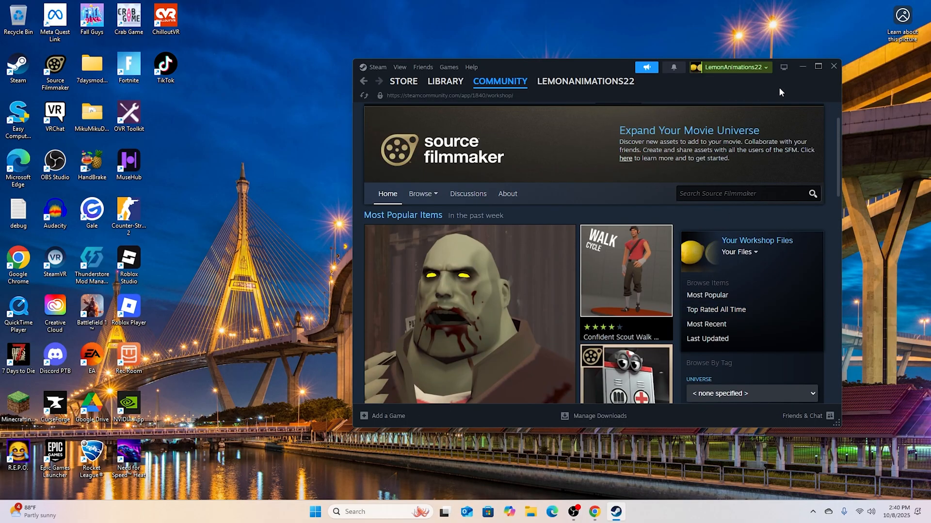
- Minimize Steam, launch Source Filmmaker from the desktop, and bring the Steam Workshop window back
click(797, 70)
double_click(55, 70)
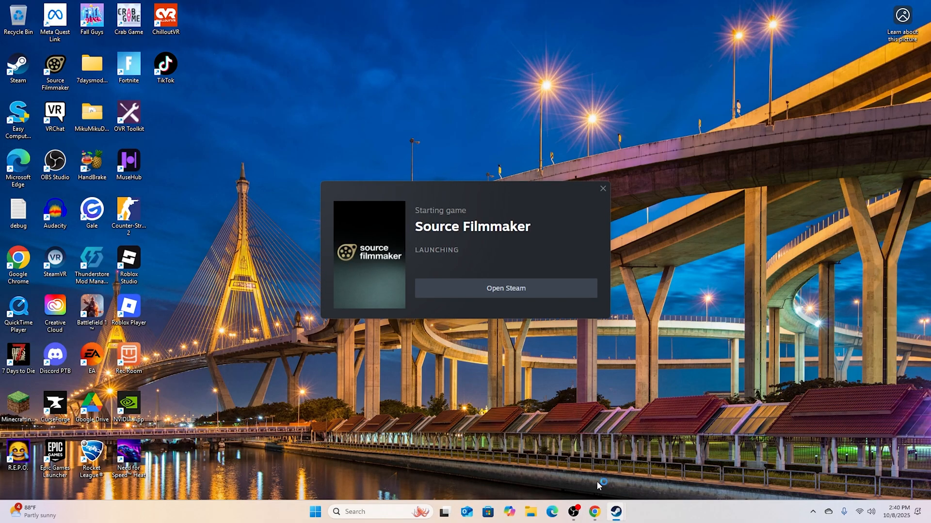
mouse_move(615, 512)
click(572, 460)
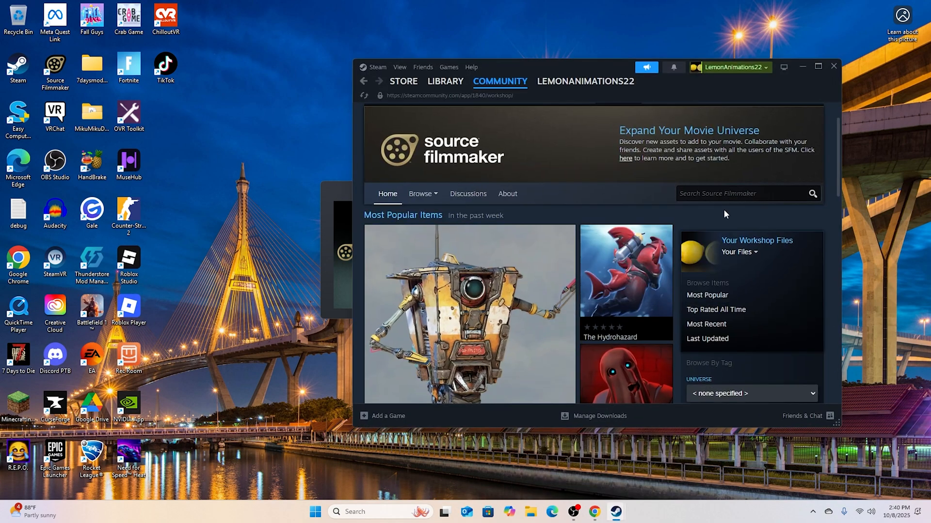
- Browse the Workshop items from followed authors and return to the Workshop home page
scroll(630, 252, down, 6)
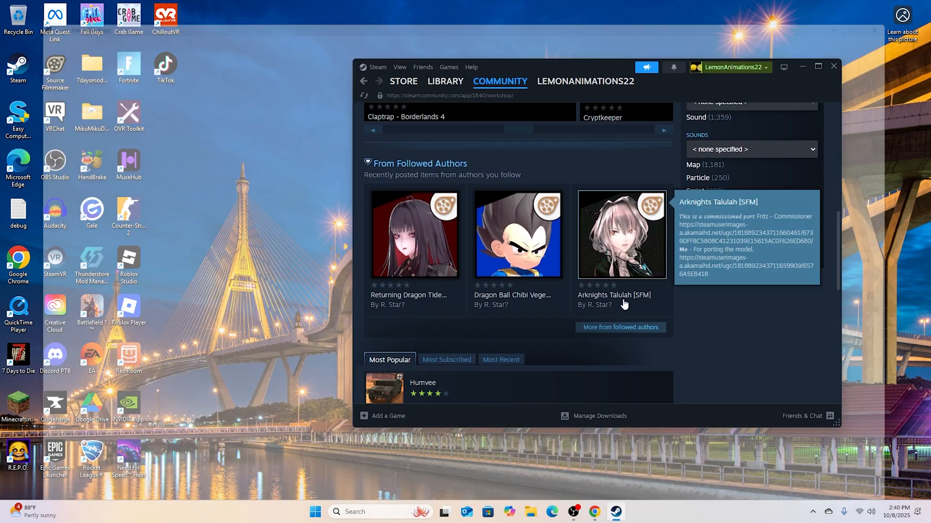
scroll(563, 315, down, 3)
scroll(582, 344, up, 4)
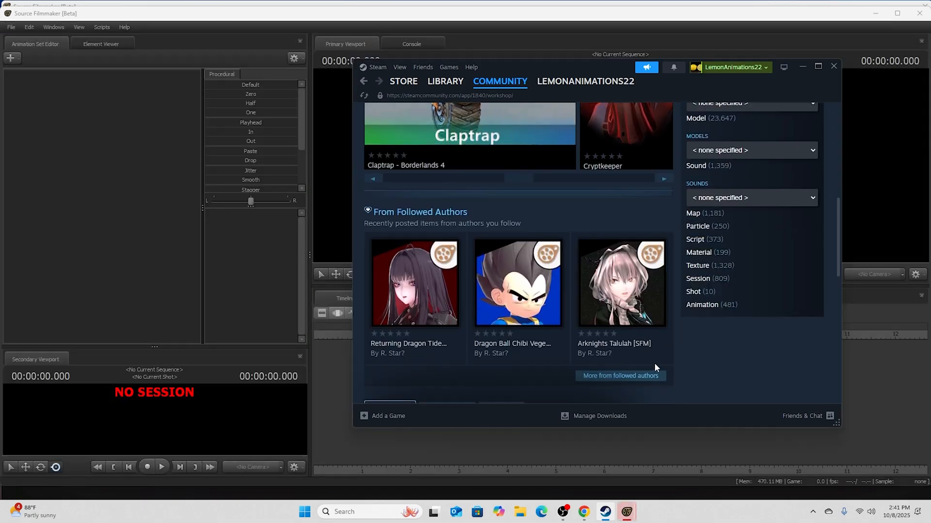
click(642, 377)
scroll(525, 271, down, 5)
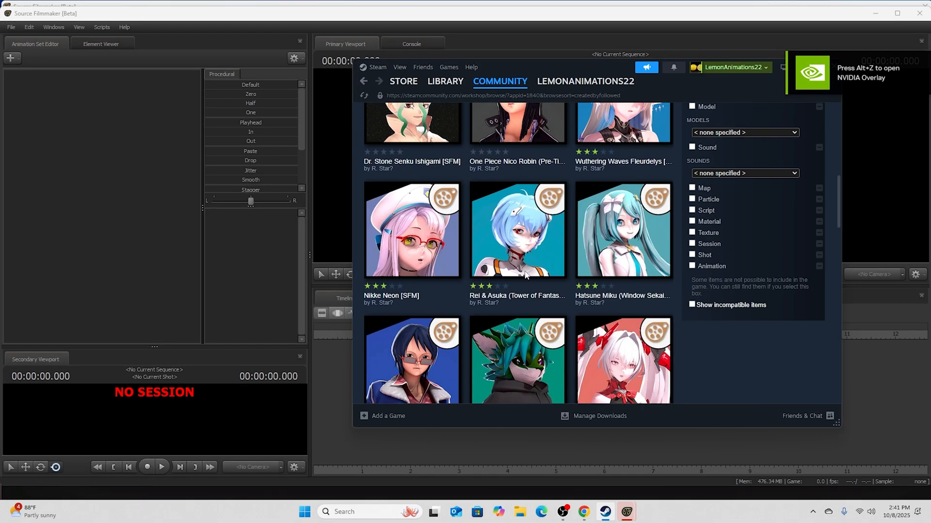
scroll(524, 272, down, 10)
scroll(533, 285, down, 2)
scroll(533, 286, up, 10)
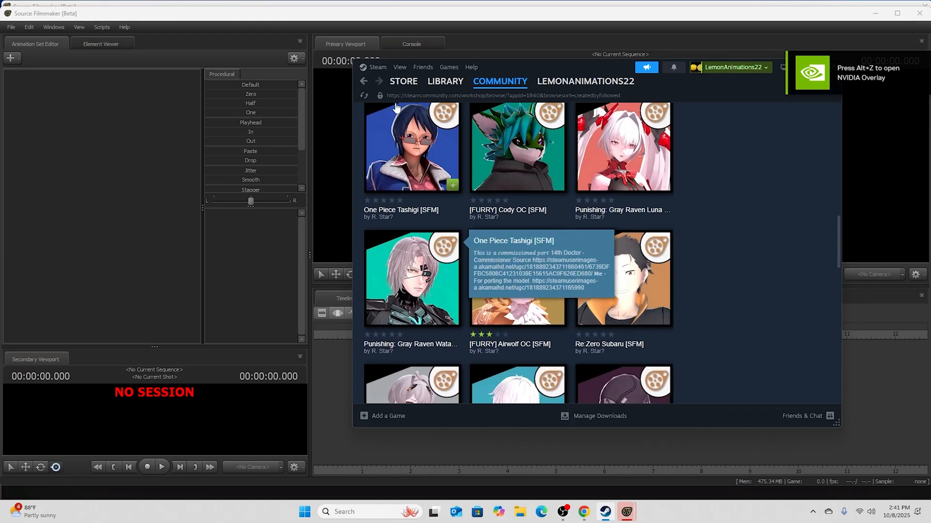
click(364, 81)
- Search the Source Filmmaker Workshop for "fnaf" and look through the results
scroll(439, 163, up, 7)
click(726, 248)
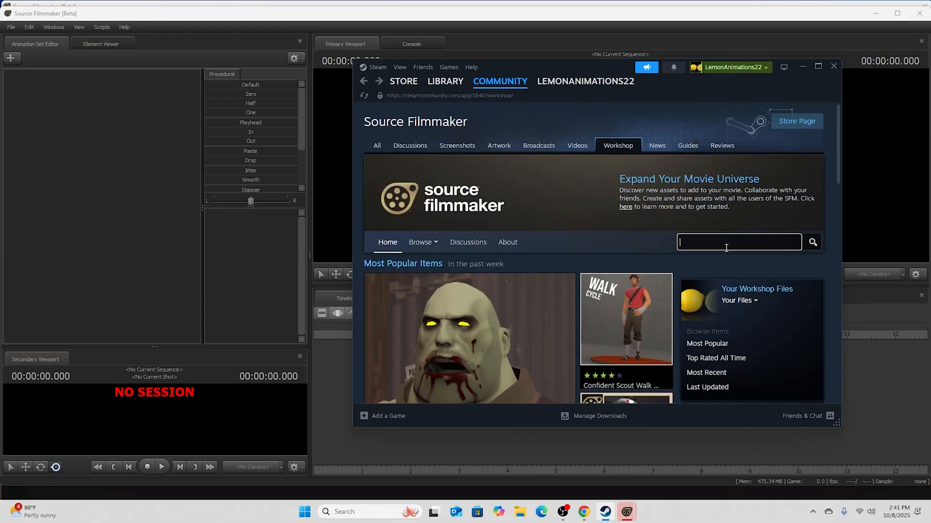
text(fnaf)
key(Return)
scroll(538, 252, down, 5)
scroll(537, 256, up, 1)
scroll(543, 253, down, 1)
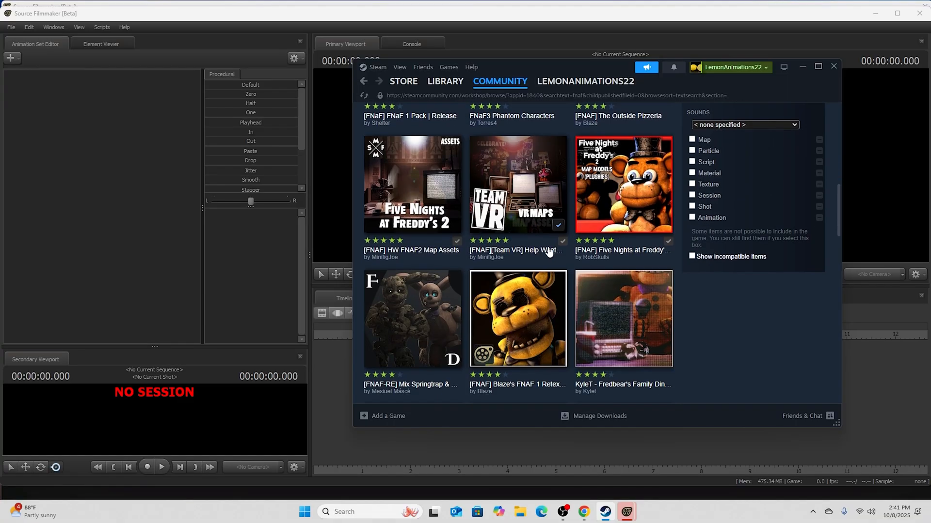
scroll(550, 252, up, 9)
- Search the Source Filmmaker Workshop for "bendy" and look through the results
drag(722, 243, 630, 229)
text(bendy)
key(Return)
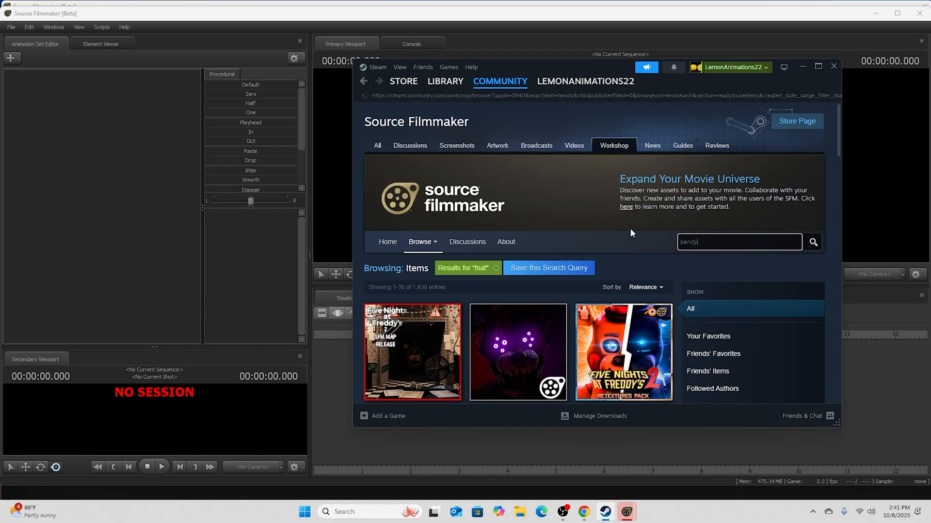
scroll(630, 231, down, 6)
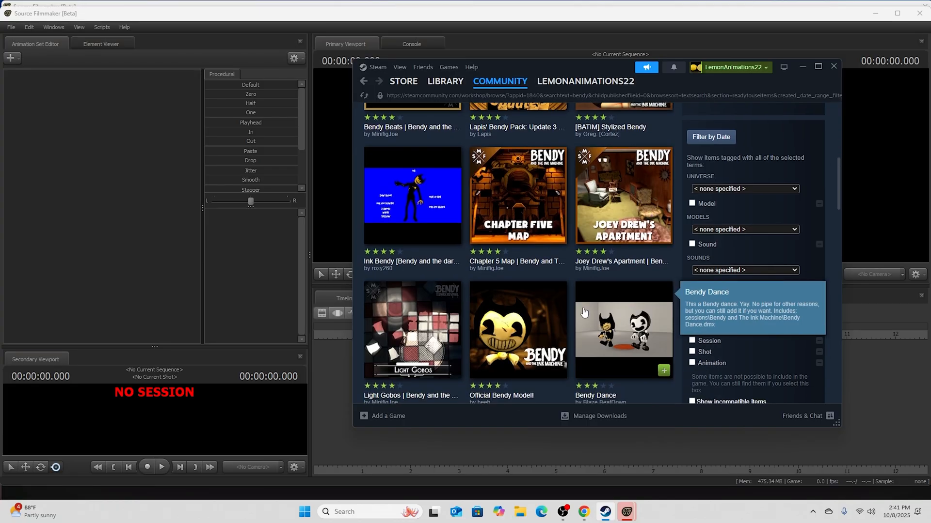
scroll(504, 267, down, 3)
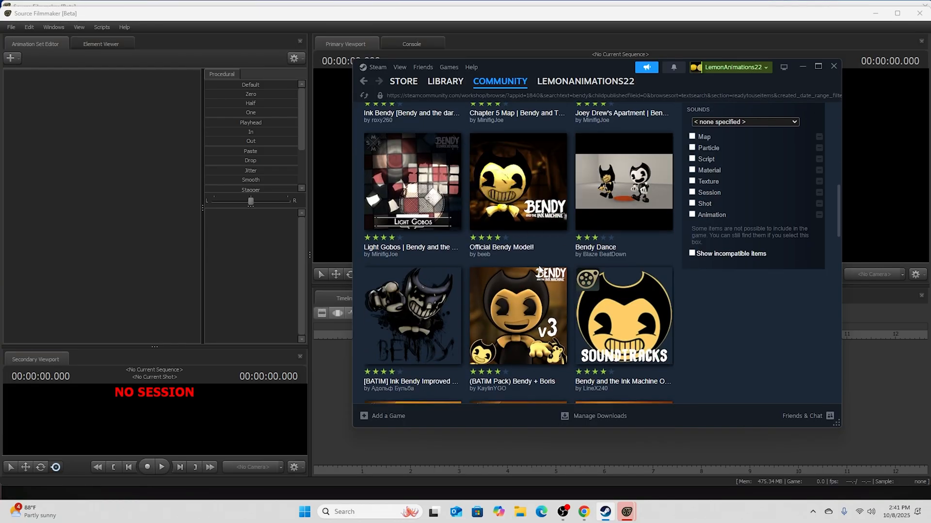
scroll(539, 270, down, 2)
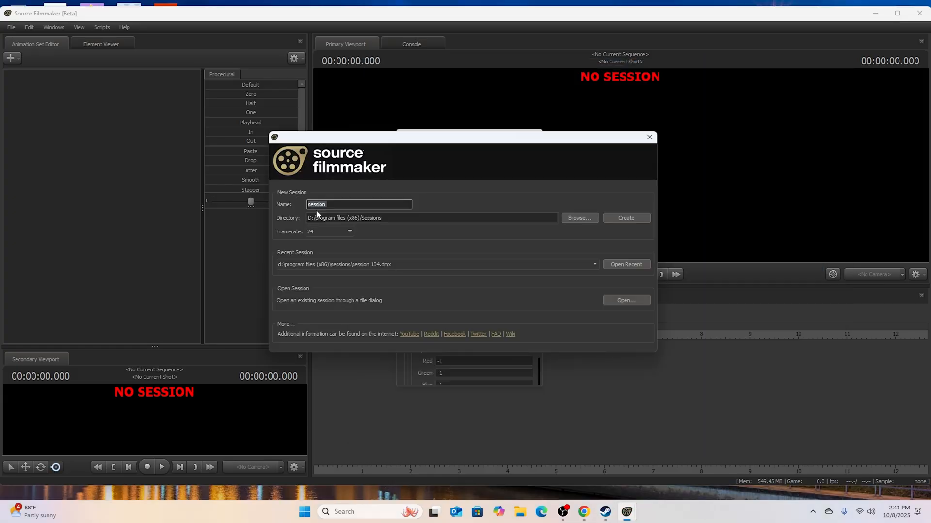
key(BackSpace)
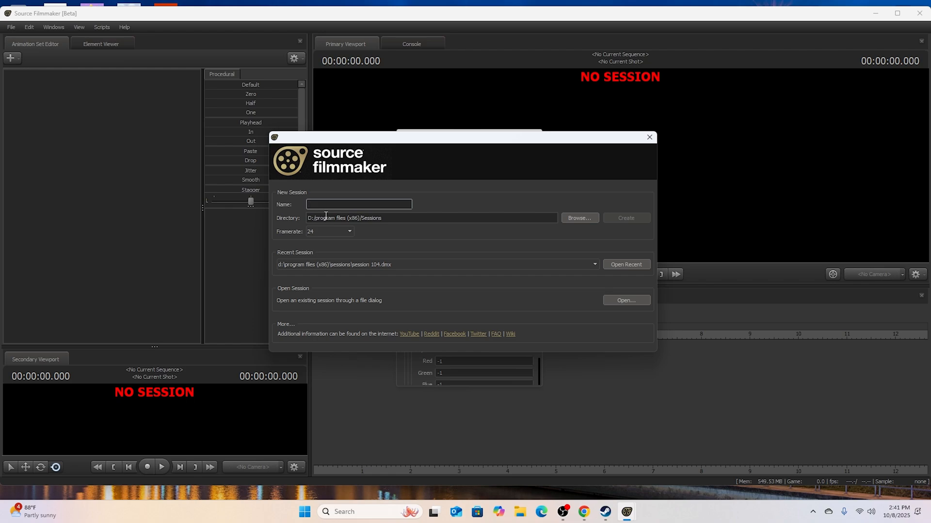
- Look through the list of recent sessions in Source Filmmaker's startup dialog and close it without choosing one
click(376, 265)
scroll(394, 303, down, 2)
scroll(393, 305, up, 1)
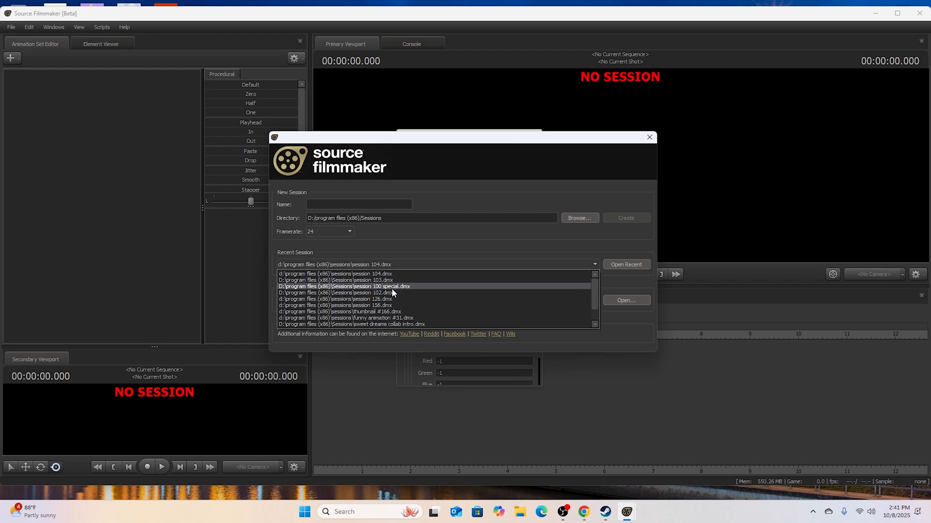
scroll(400, 298, down, 2)
scroll(403, 300, up, 2)
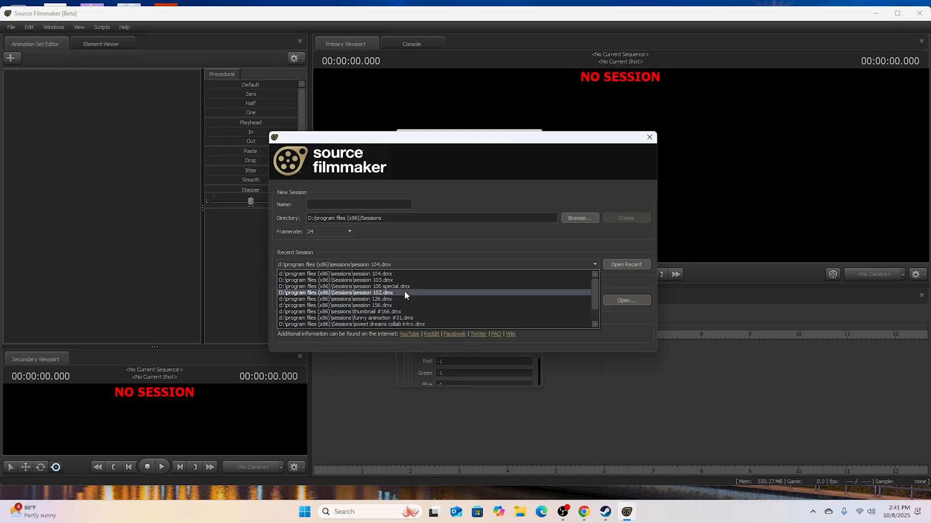
scroll(404, 291, down, 1)
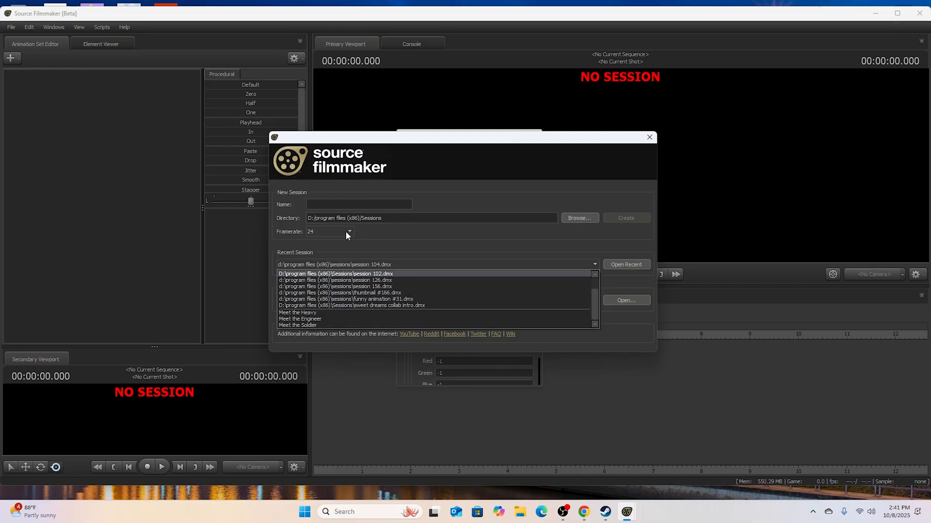
scroll(413, 295, up, 1)
click(362, 249)
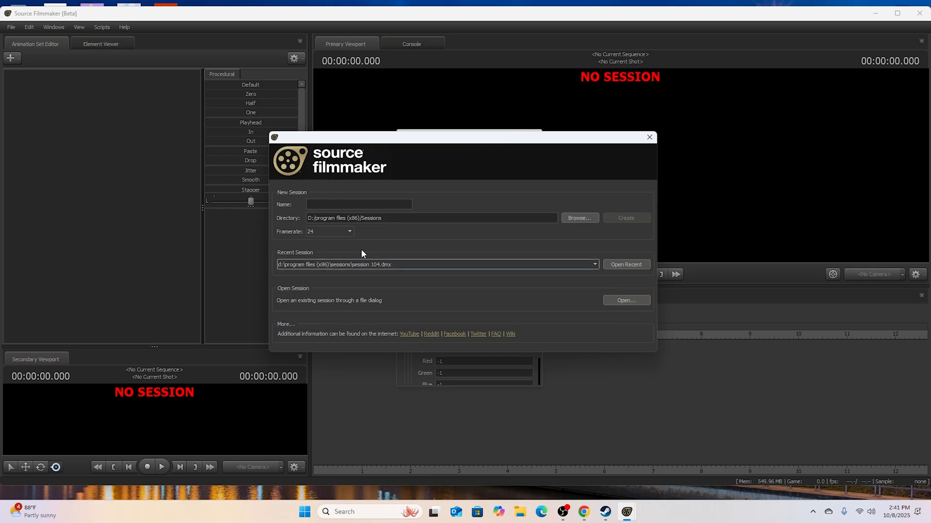
- Review the framerate options and create a new 48 fps session named "Sfm tutorial #1"
click(341, 231)
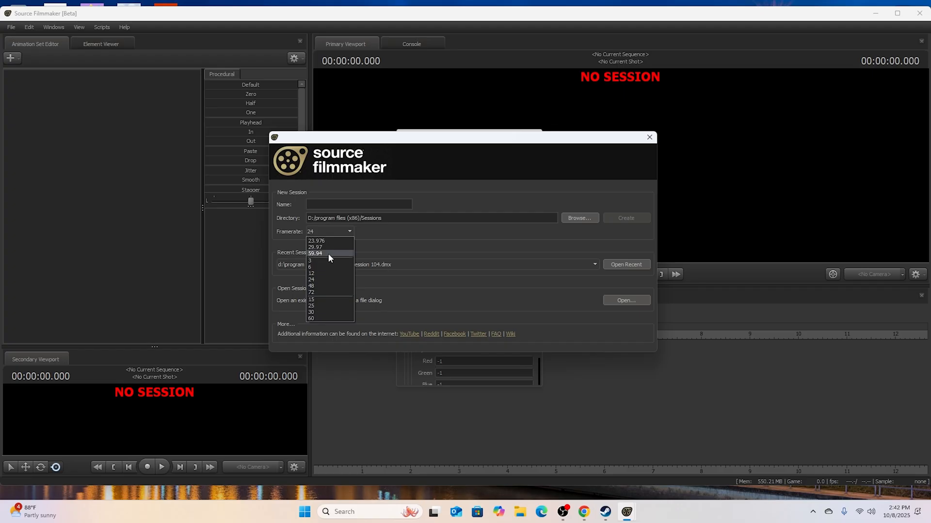
click(439, 243)
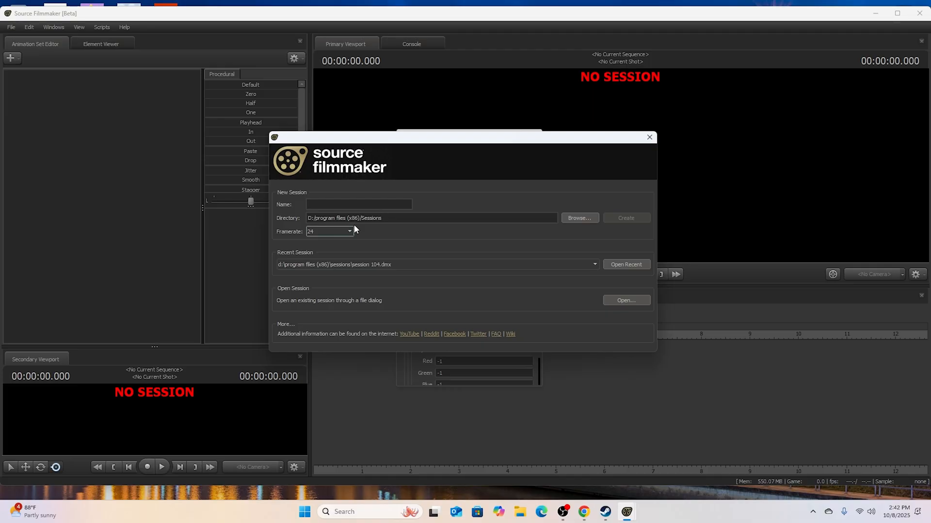
click(344, 207)
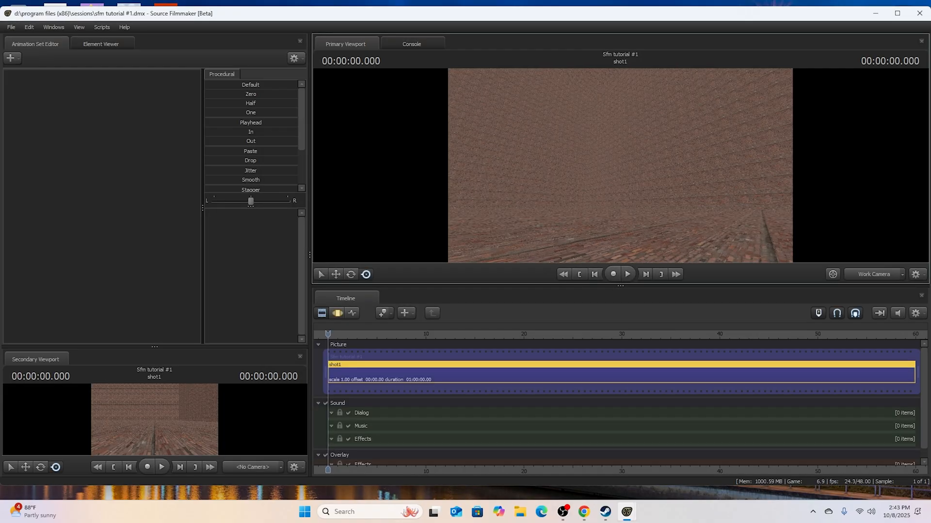
- Turn the work camera toward the brick wall and view the timeline in the Graph Editor, Motion Editor and Clip Editor
drag(620, 165, 517, 243)
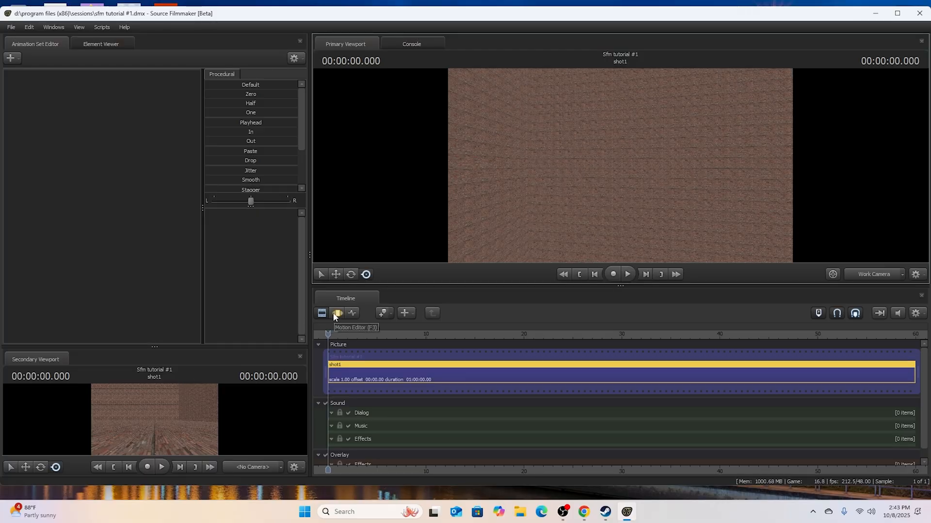
click(352, 314)
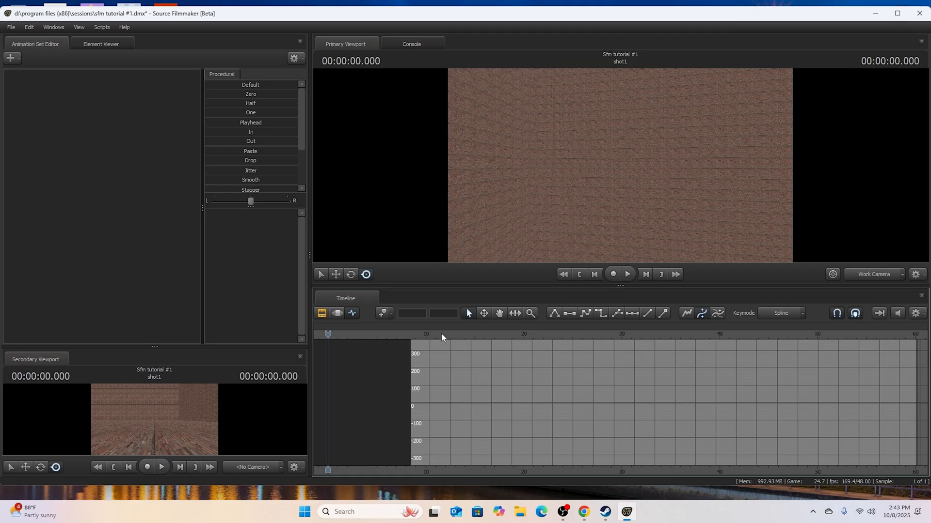
click(339, 315)
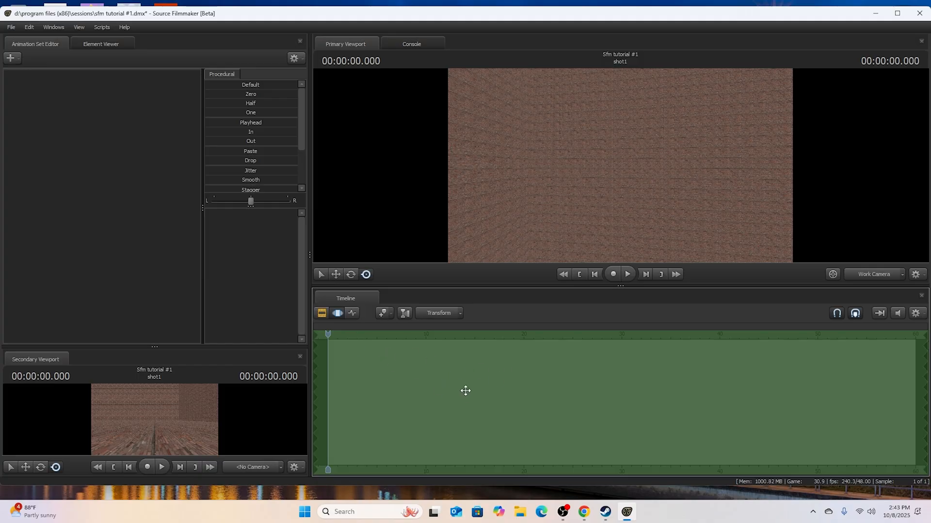
click(322, 314)
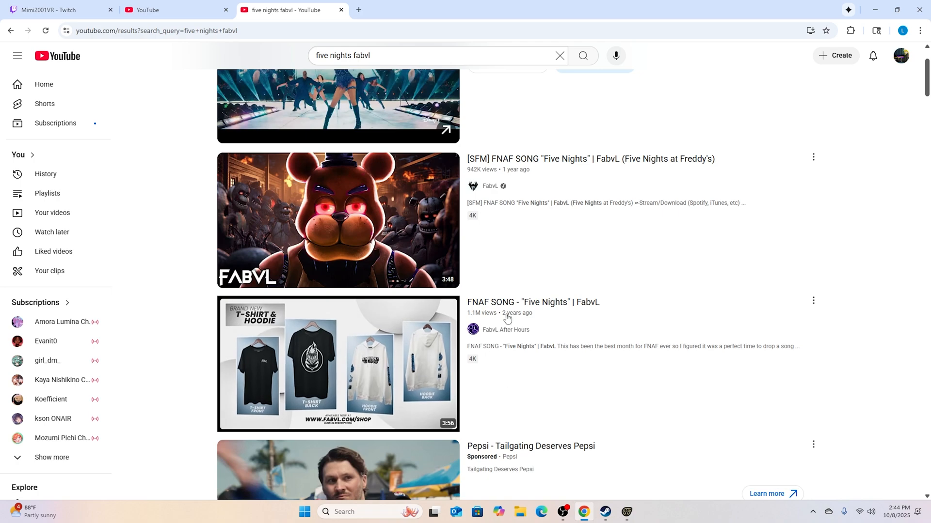
- Minimize the browser to return to Source Filmmaker and switch the timeline to the Motion Editor
click(875, 10)
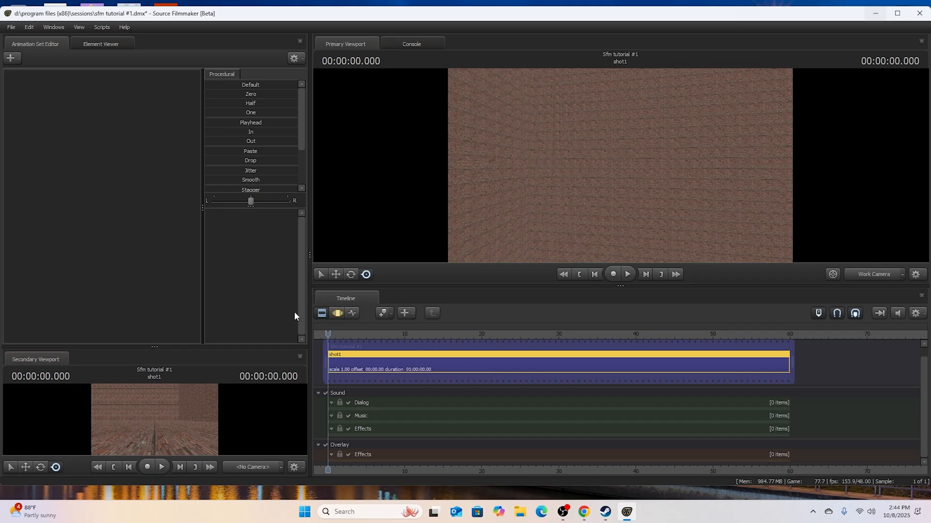
click(335, 313)
click(326, 314)
click(334, 315)
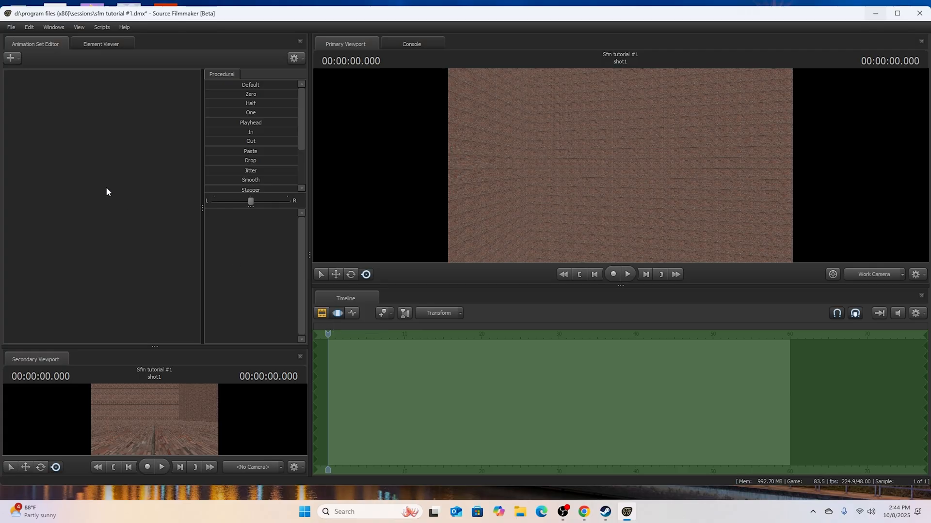
- Create an animation set for a new model, filtering the model list by "kiana" and loading the second match
right_click(86, 181)
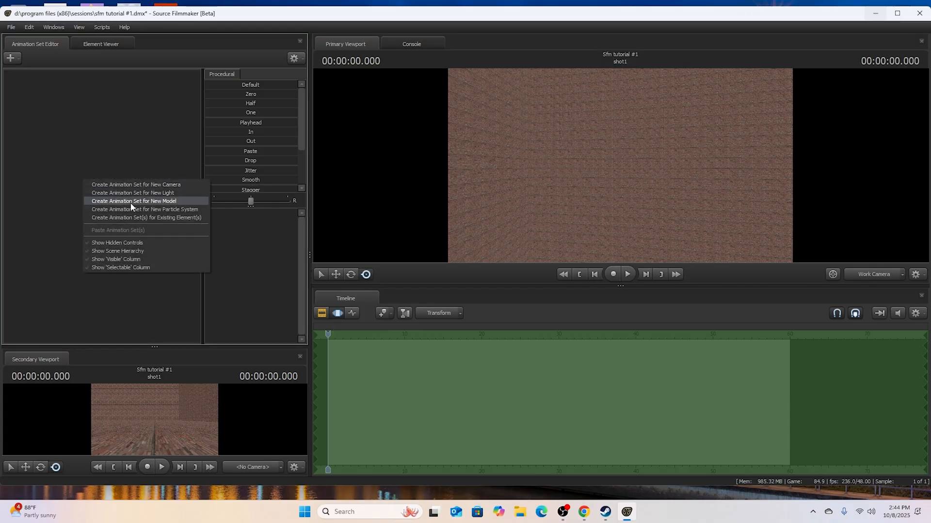
click(130, 201)
key(BackSpace)
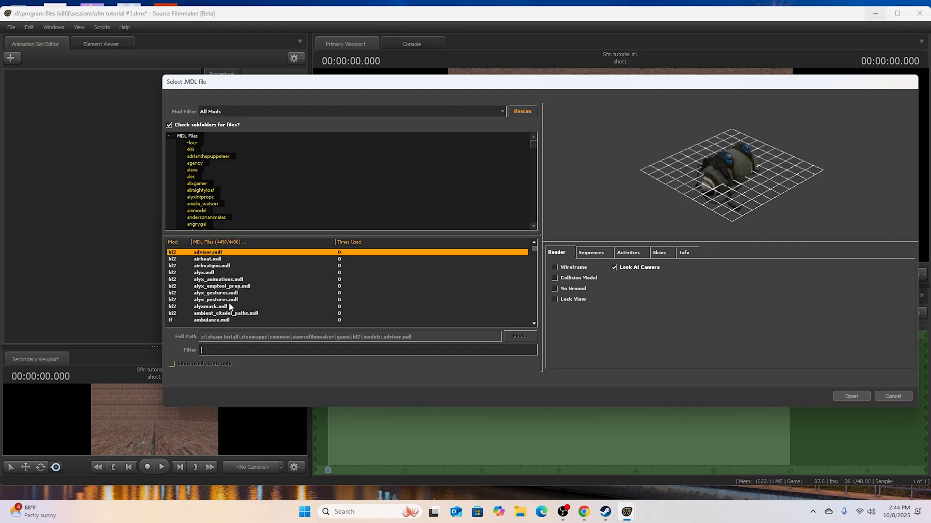
text(kiana)
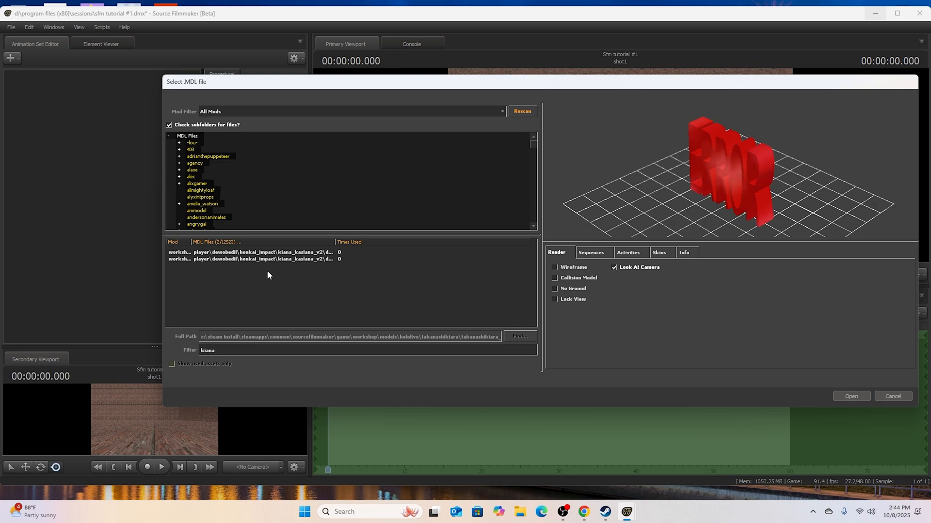
click(294, 253)
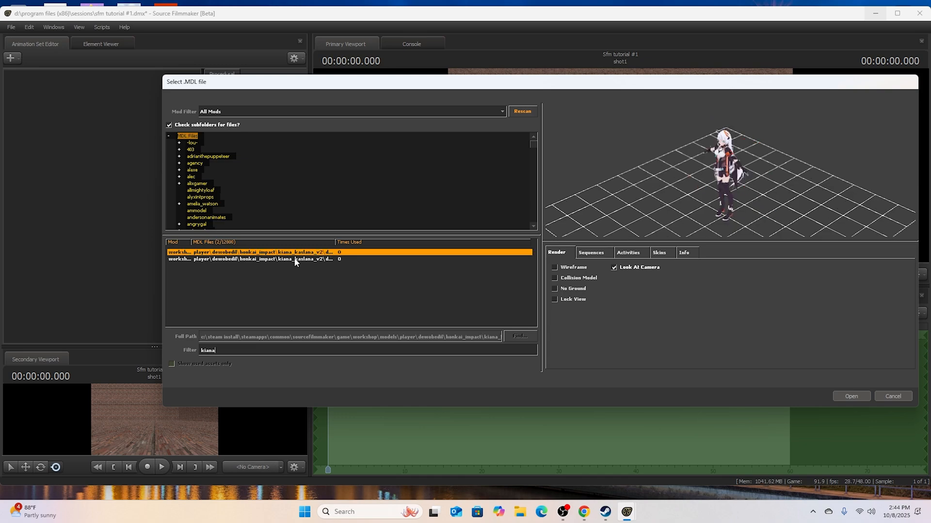
click(330, 259)
click(850, 396)
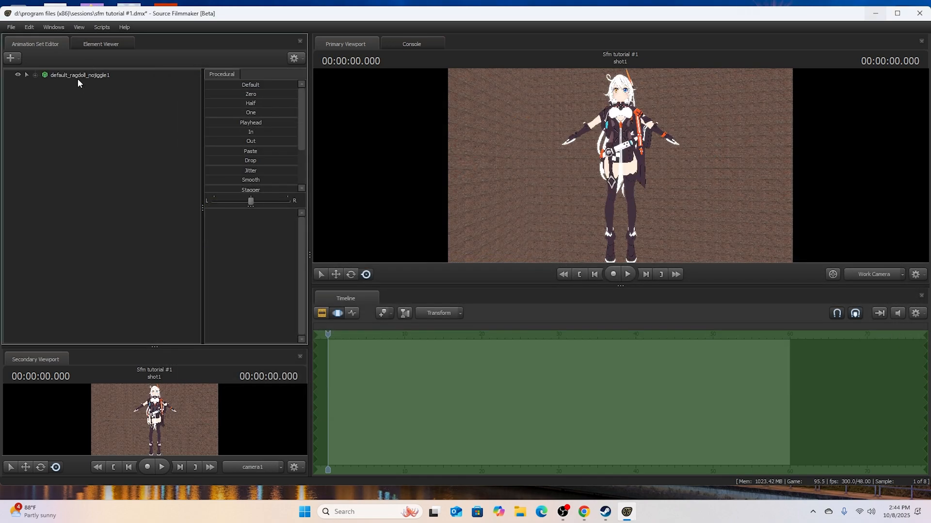
- Move the work camera closer to the character's upper body and look through the model's body groups
drag(620, 165, 620, 145)
key(w)
right_click(95, 75)
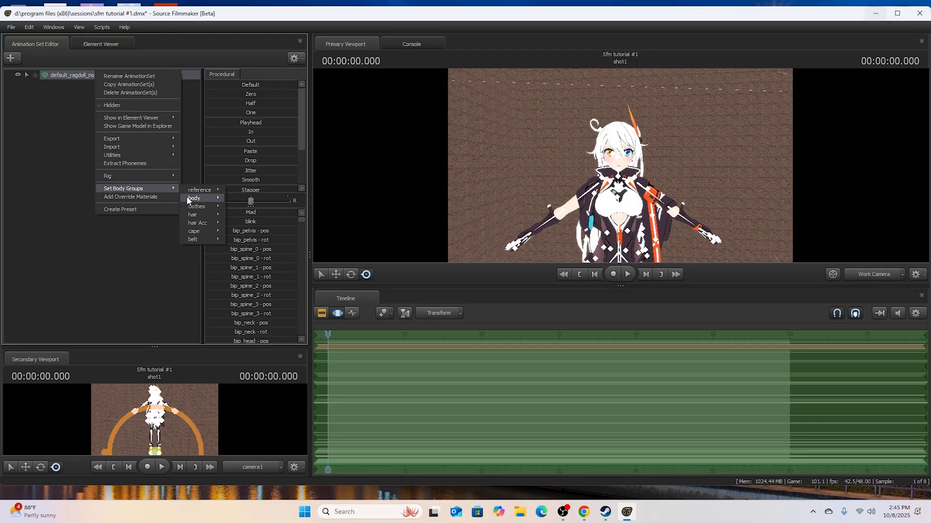
click(83, 216)
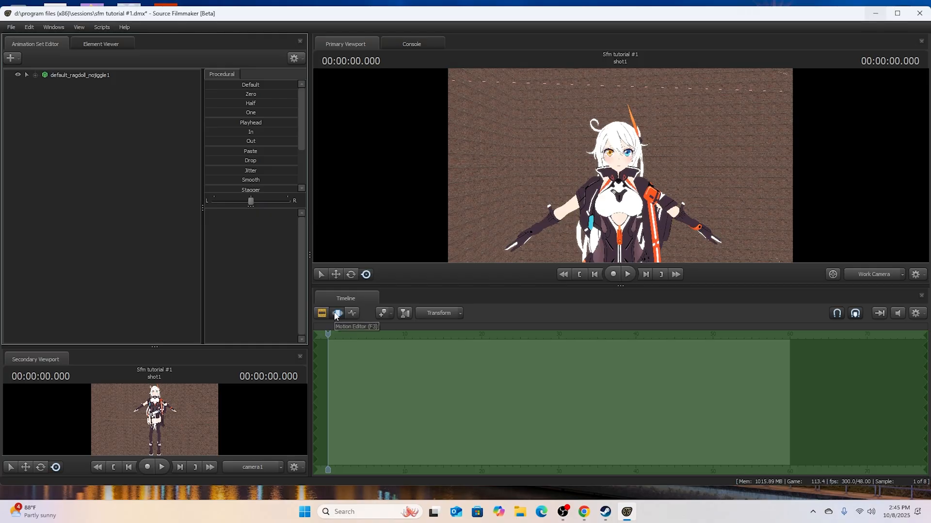
- View the model's control groups and the shot in the Clip Editor
click(35, 75)
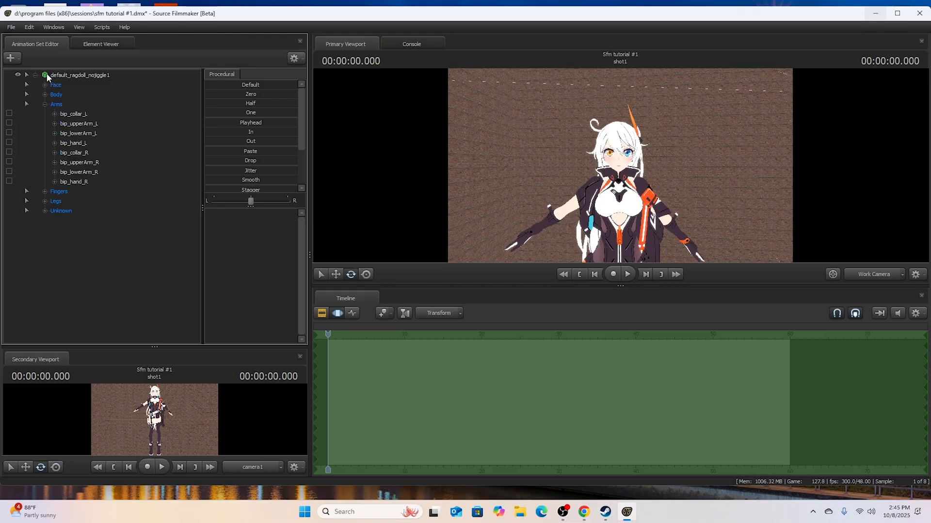
click(35, 76)
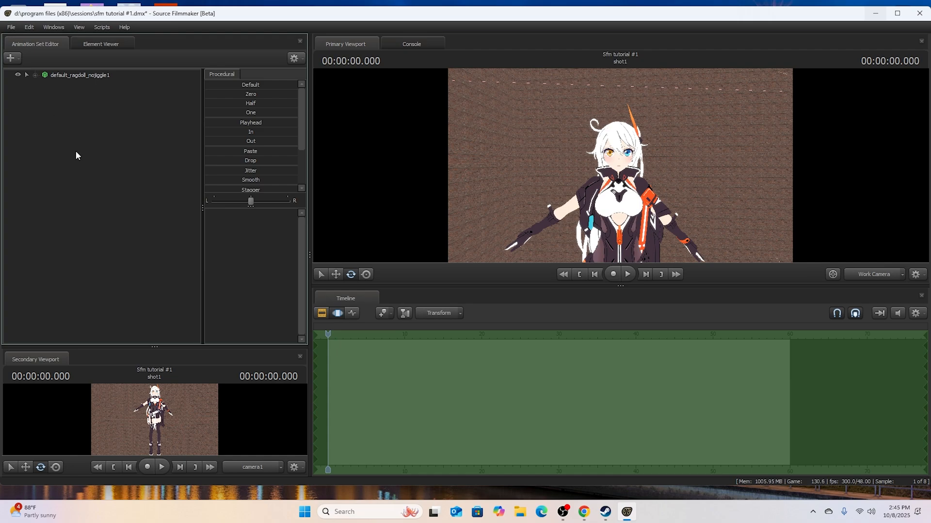
click(320, 315)
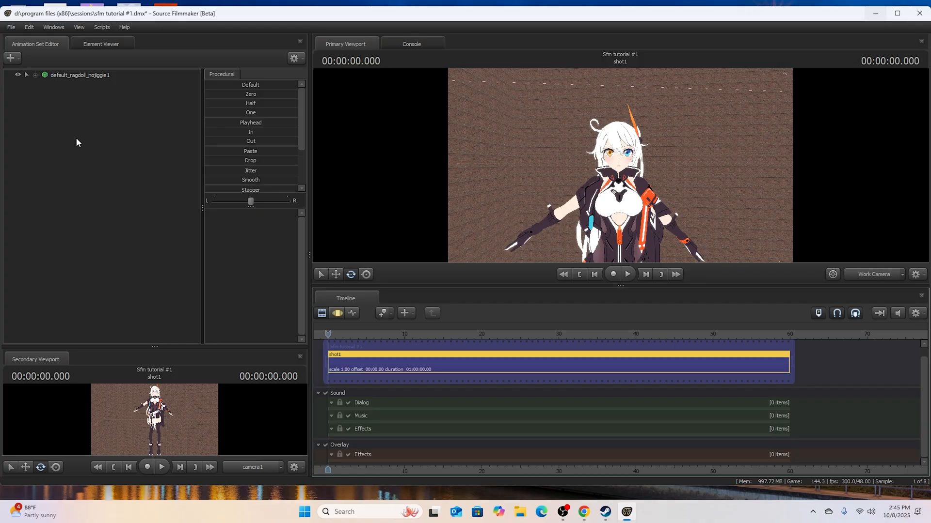
- In the Motion Editor, rotate bip_upperArm_L down to the character's side and adjust bip_lowerArm_L
click(334, 315)
click(334, 315)
click(35, 75)
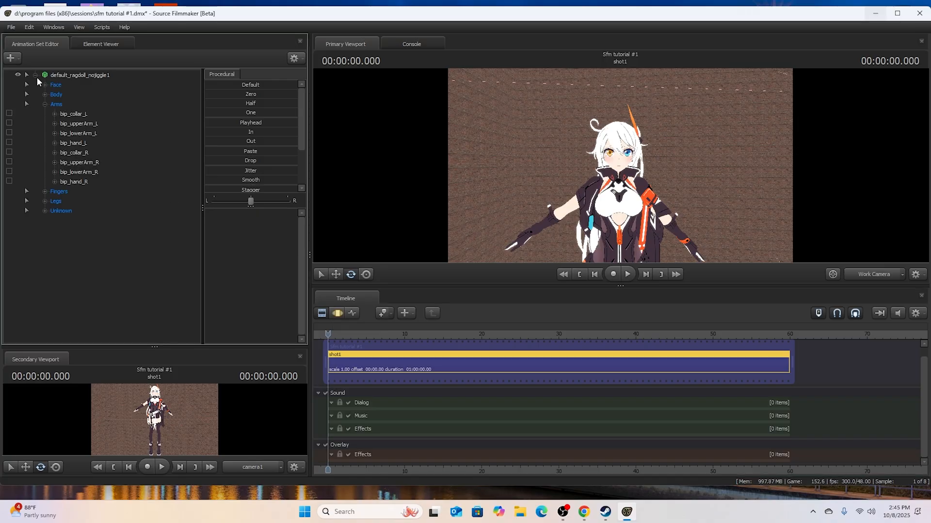
click(78, 123)
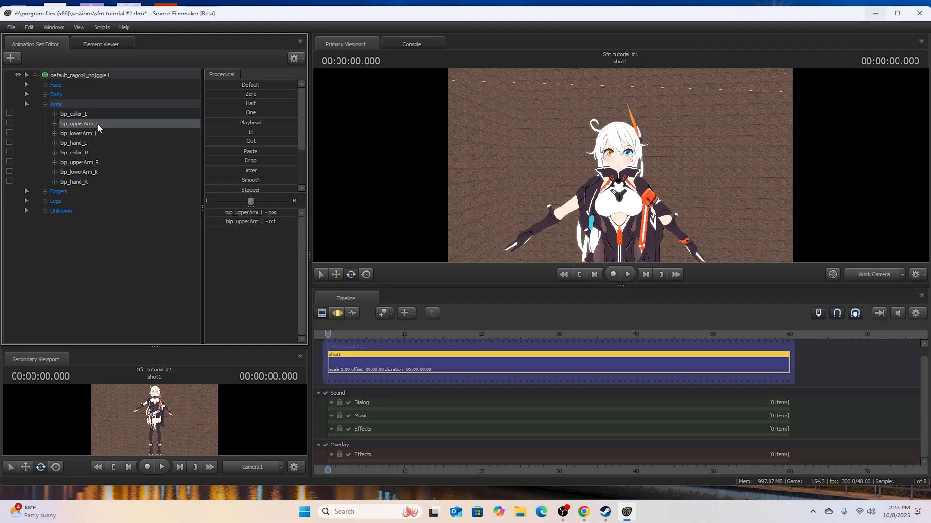
drag(648, 150, 661, 193)
click(72, 135)
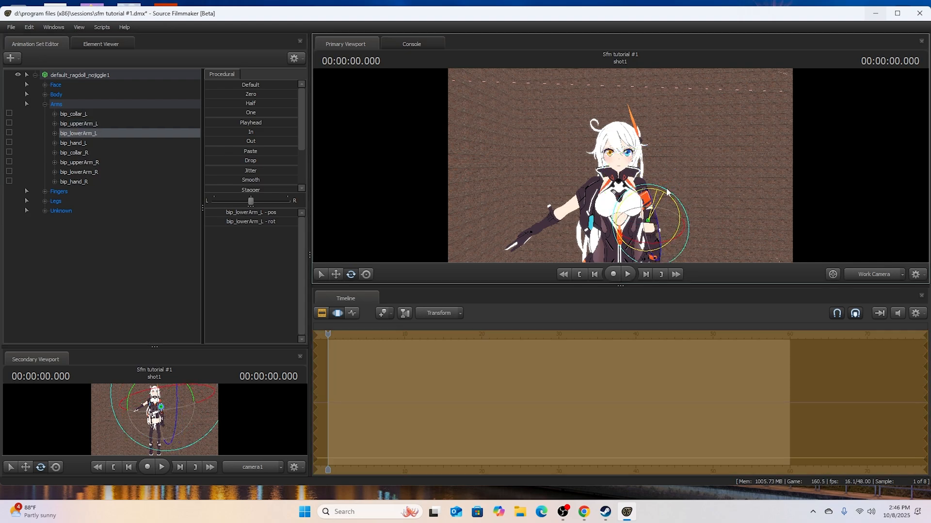
- Rotate bip_upperArm_R down to the character's side and adjust bip_lowerArm_R to match the other arm
click(77, 163)
drag(623, 164, 593, 164)
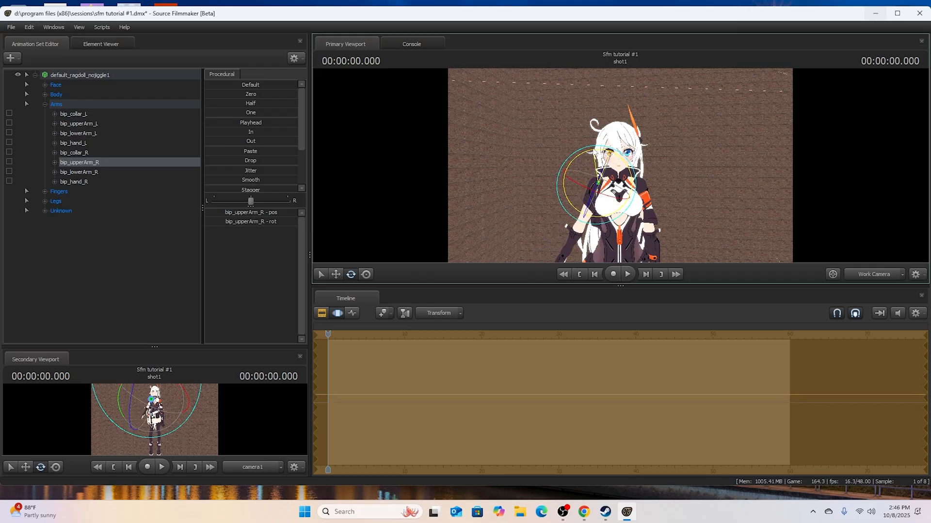
click(131, 173)
drag(597, 196, 581, 230)
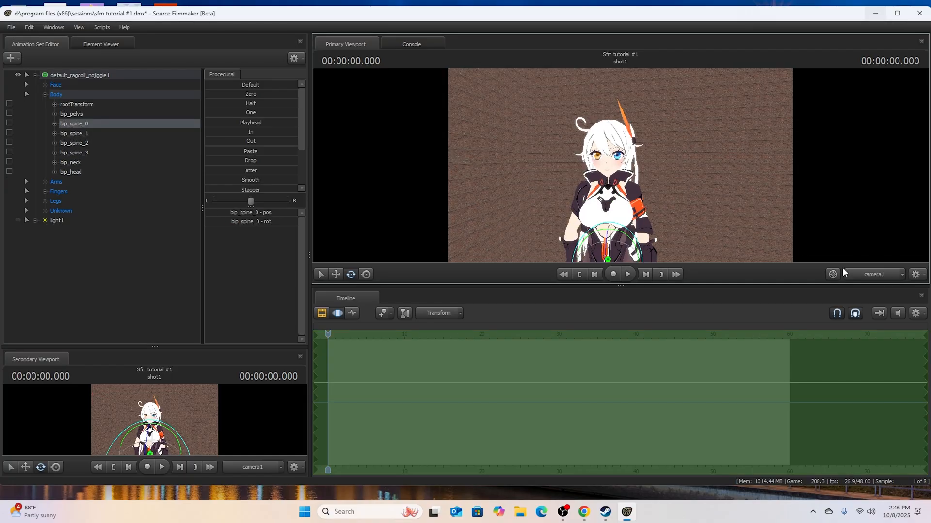
- Frame the character's upper body with camera1 and view the model from the side with the work camera
click(866, 275)
key(w)
drag(798, 222, 766, 237)
key(s)
key(w)
key(d)
key(s)
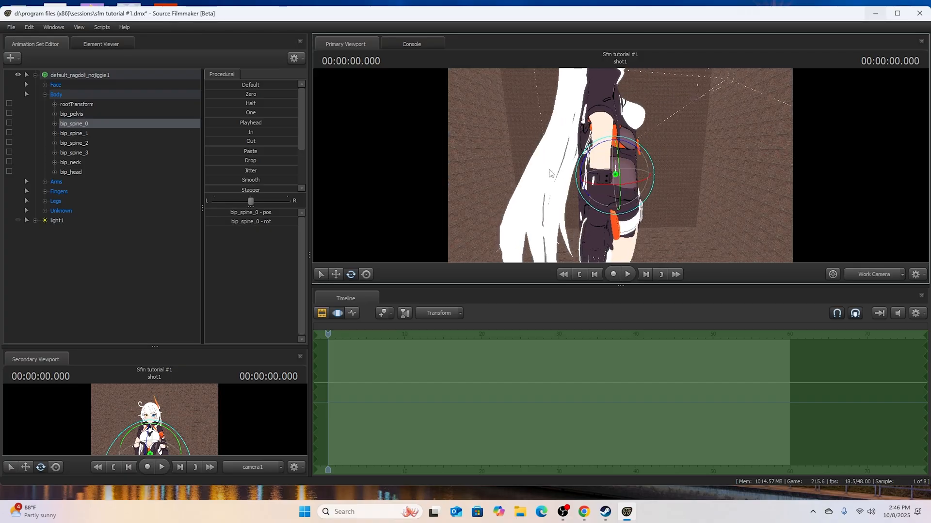
- Apply the rig_universalv3 rig script to the character model
click(70, 76)
right_click(70, 77)
mouse_move(116, 181)
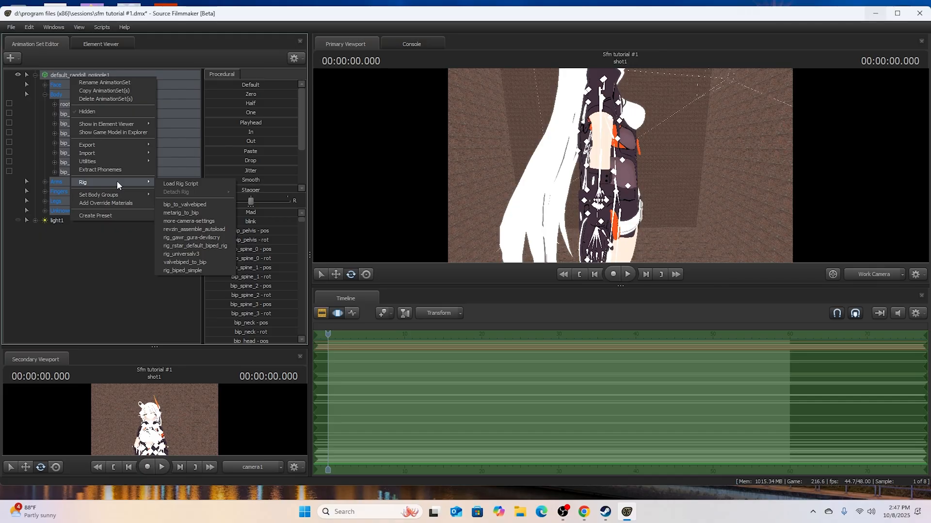
click(193, 256)
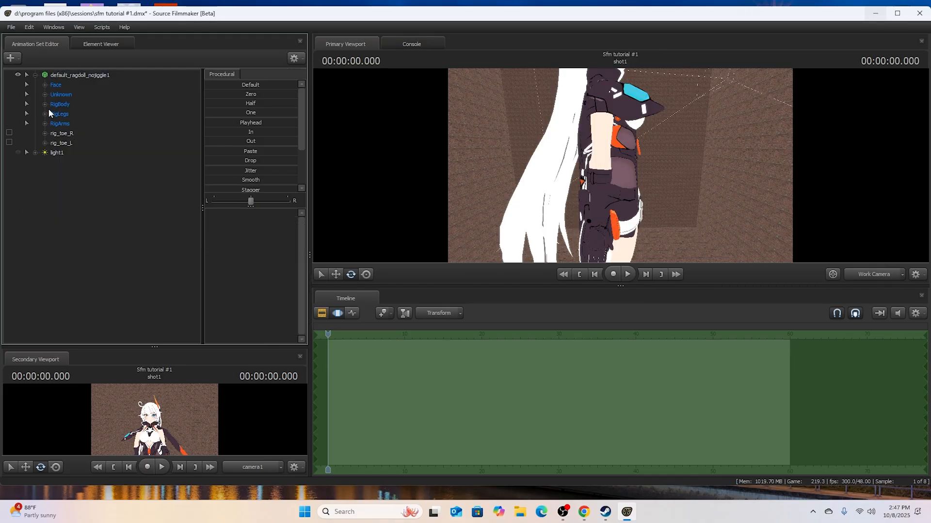
- View the utility and rig options available for the rigged model
click(60, 75)
right_click(60, 76)
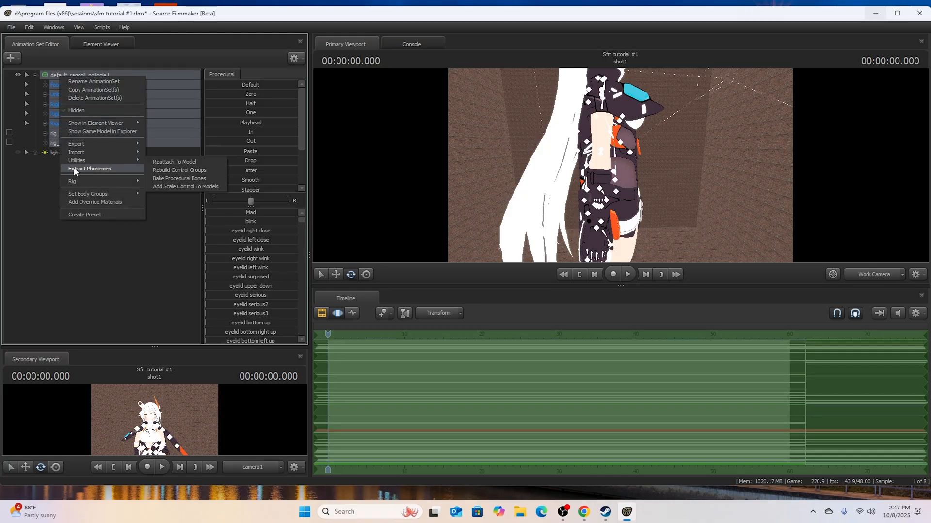
click(10, 167)
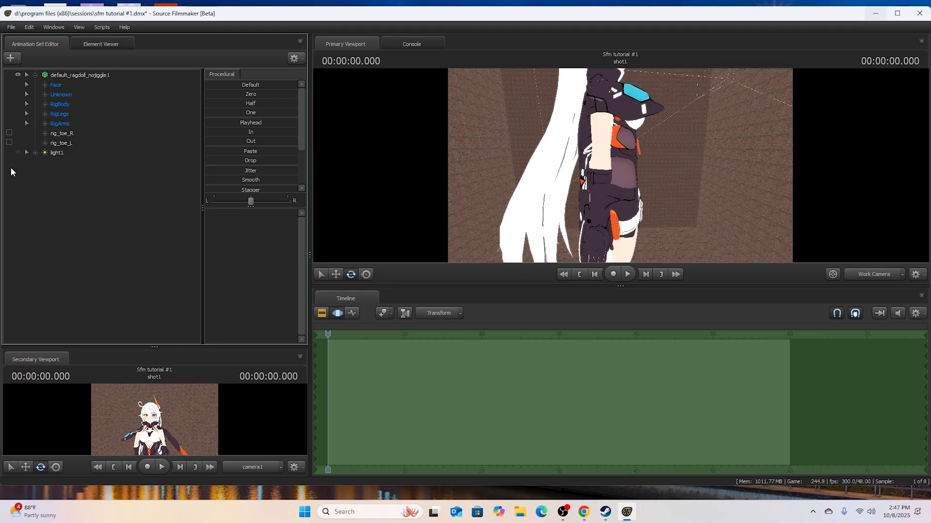
- Reposition rig_hand_R from the RightArm group and rotate it so the open palm faces forward
drag(421, 186, 492, 165)
click(45, 125)
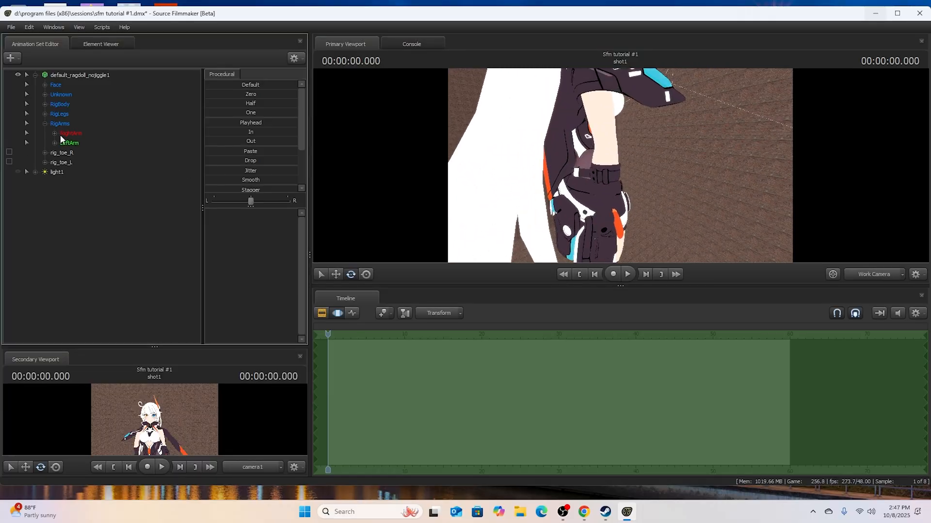
double_click(66, 134)
click(83, 151)
drag(464, 199, 388, 192)
click(335, 275)
drag(592, 199, 573, 208)
click(352, 276)
- Move rig_hand_L from the LeftArm group outward beside the hip and rotate it so the open palm faces forward
click(54, 182)
click(91, 211)
click(336, 274)
drag(665, 163, 670, 138)
drag(693, 172, 714, 201)
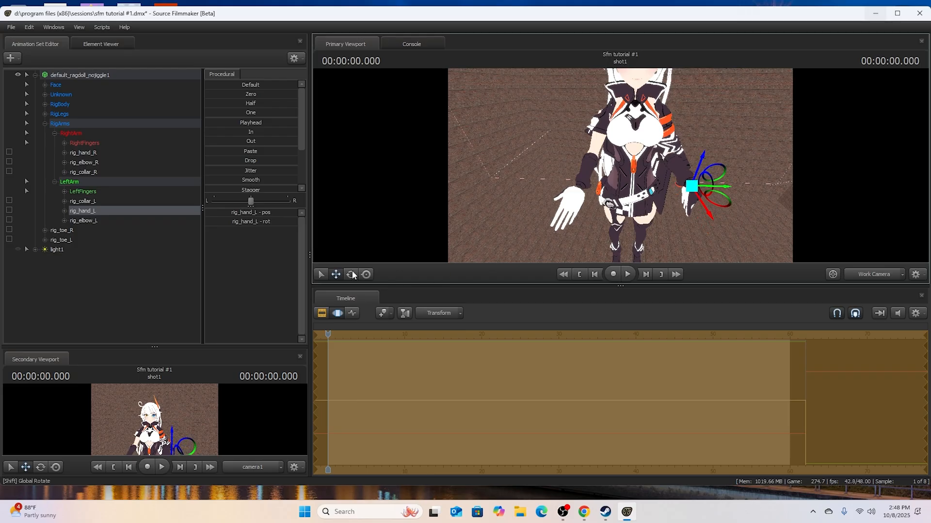
key(e)
drag(694, 189, 713, 209)
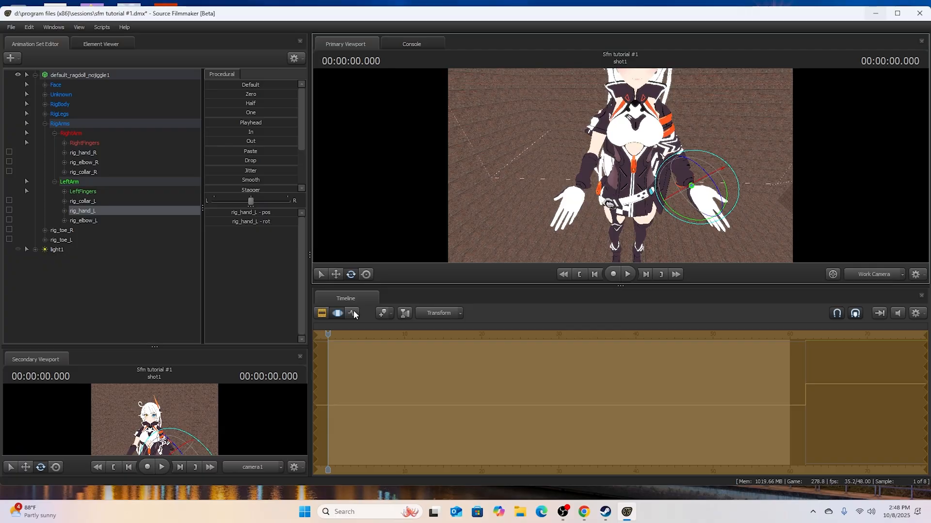
- Select rig_spine_0 in the RigBody group to view its rotation handles
click(45, 104)
click(74, 114)
key(f)
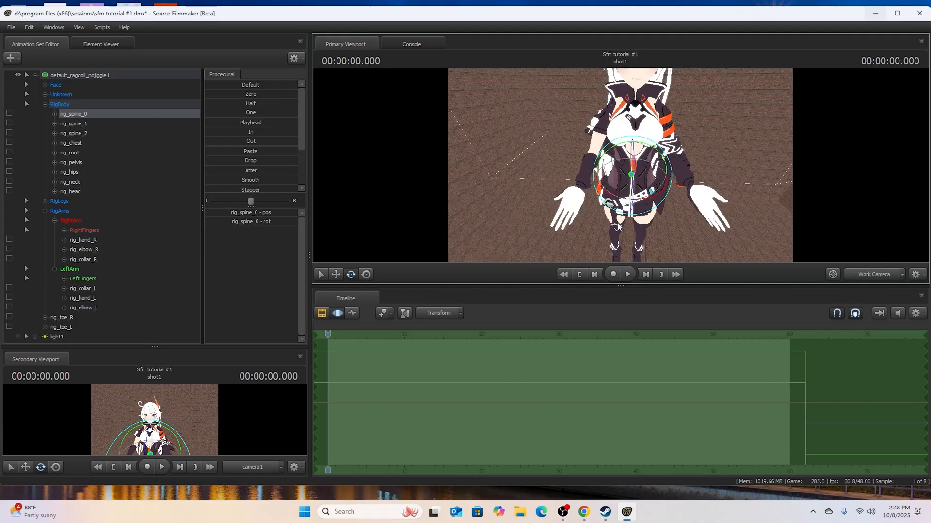
- Switch the primary viewport to camera1, collapse the model's controls and create an animation set for the camera
click(885, 274)
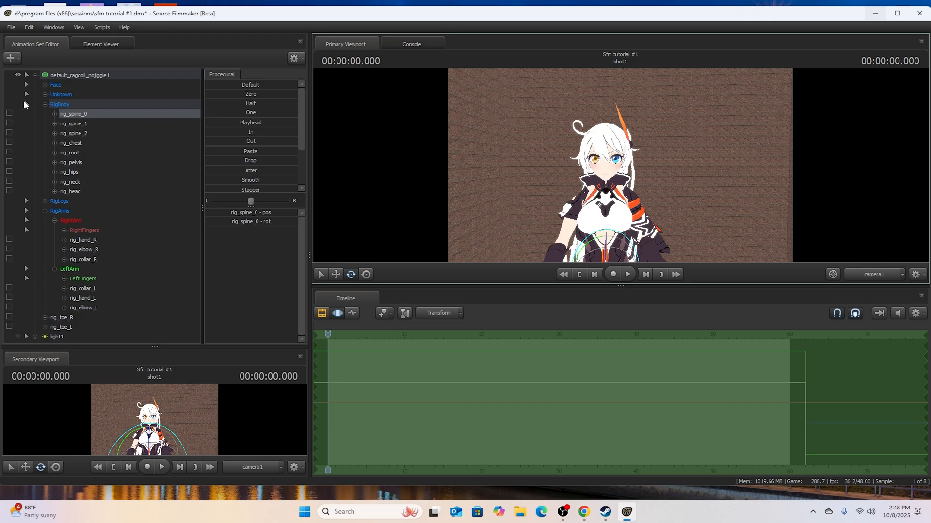
click(26, 75)
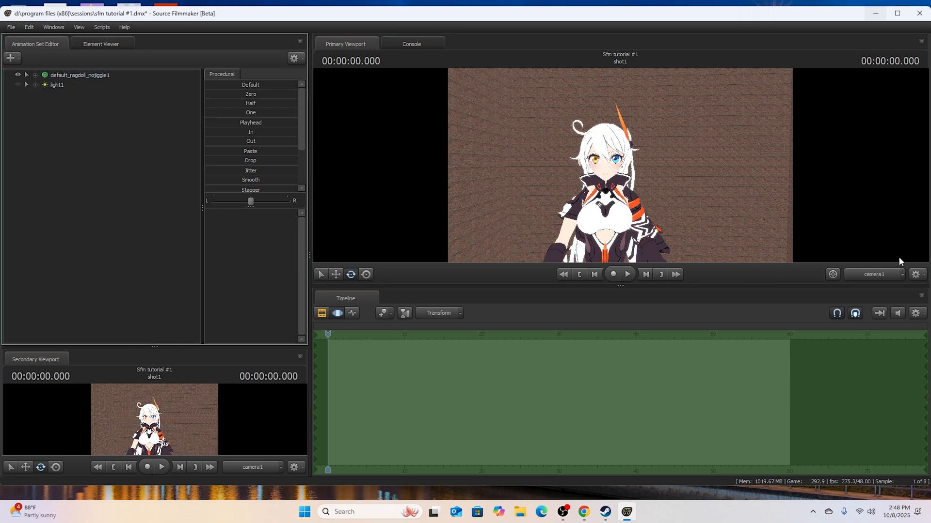
click(902, 274)
click(884, 323)
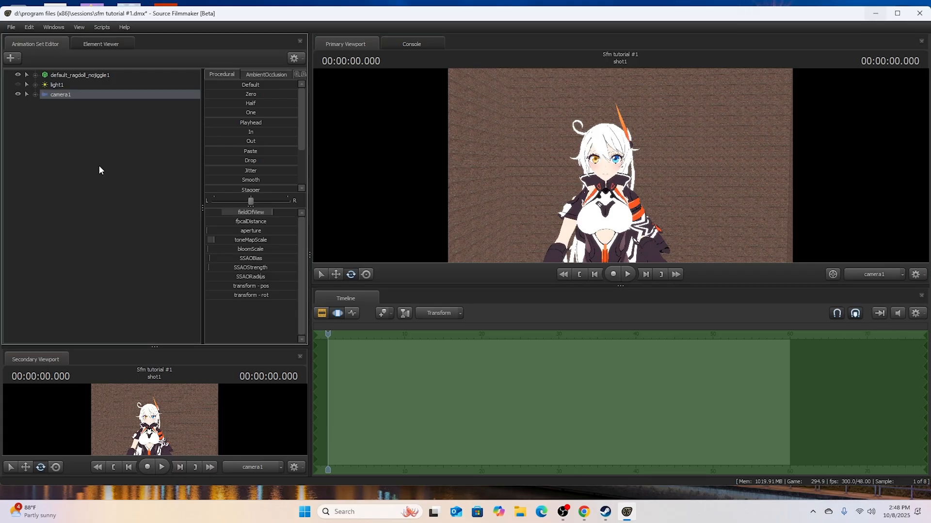
- Widen the slider area for camera1 and raise its SSAOStrength to about a third of the range
ctrl+click(60, 94)
click(60, 94)
drag(200, 222, 161, 209)
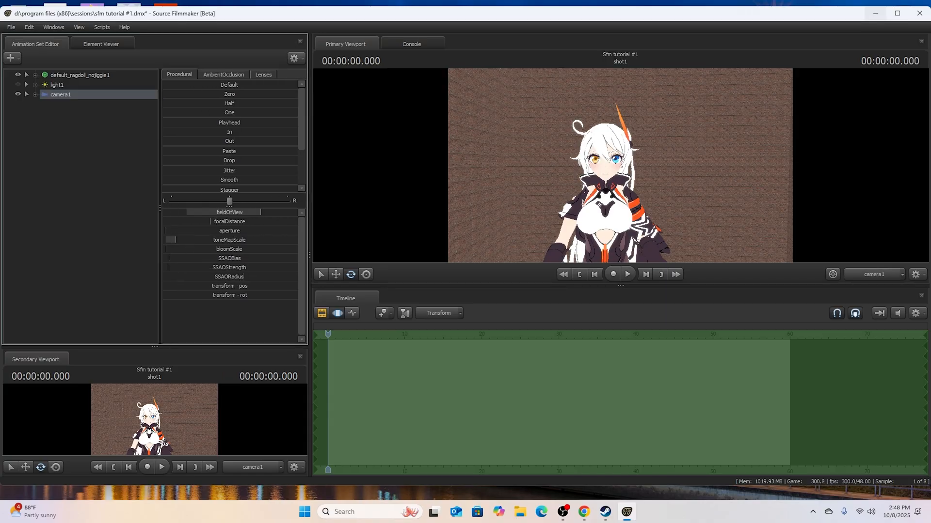
drag(171, 266, 216, 268)
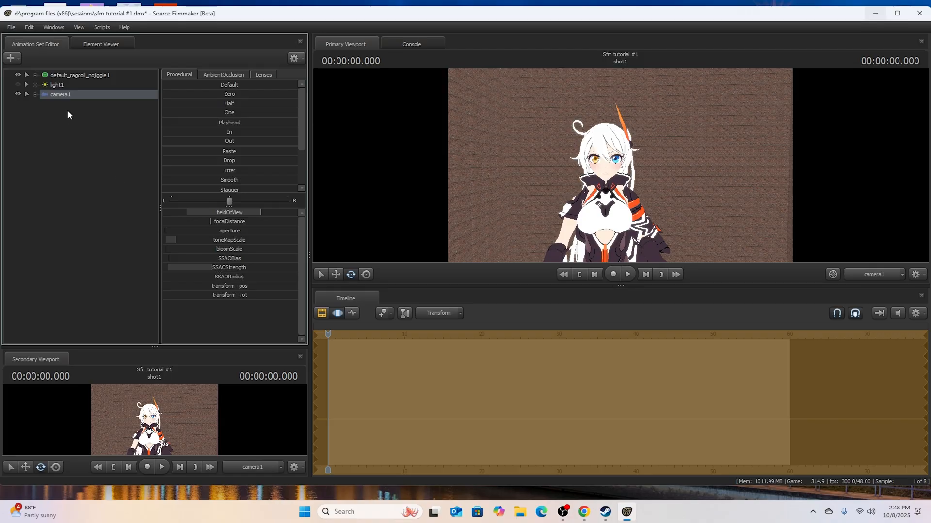
- Raise camera1's SSAOBias and adjust its SSAORadius
right_click(78, 78)
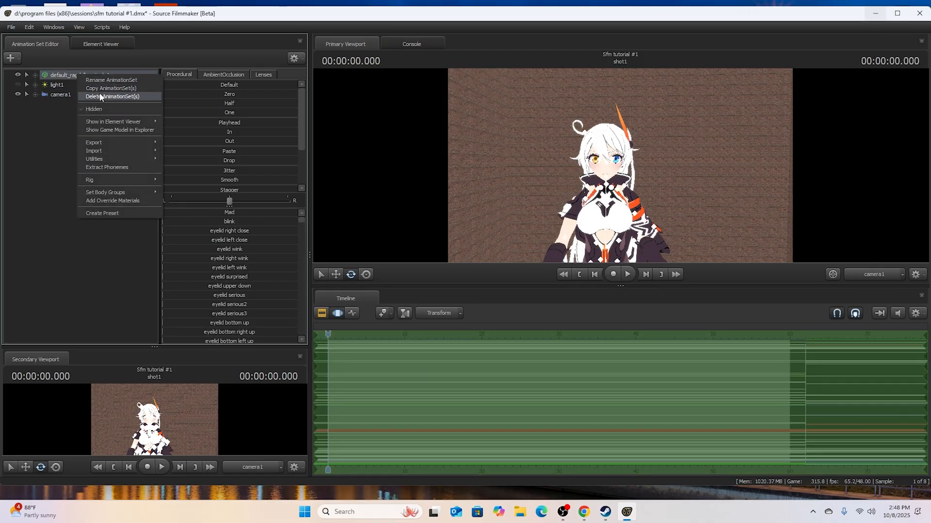
click(52, 120)
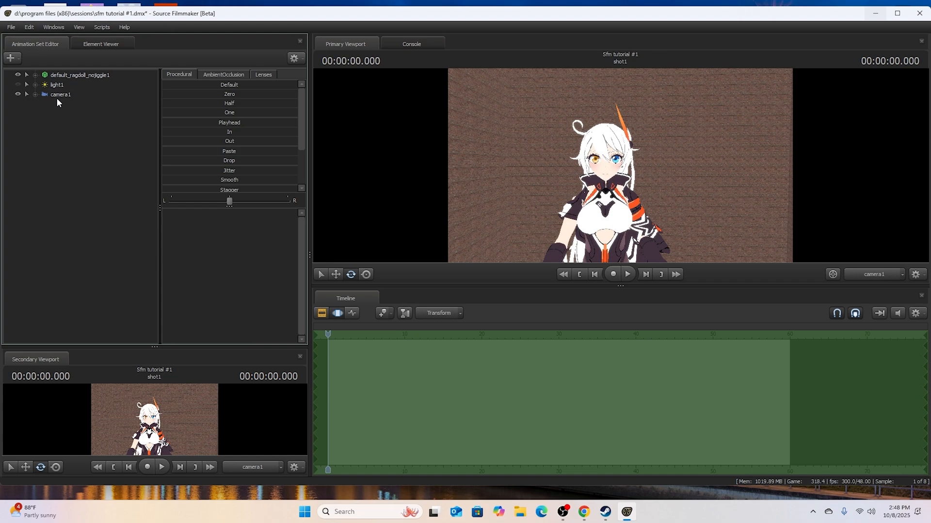
click(56, 97)
mouse_move(242, 277)
mouse_down()
mouse_move(204, 277)
mouse_move(214, 276)
mouse_move(209, 259)
mouse_move(242, 259)
mouse_move(190, 249)
mouse_move(178, 231)
mouse_up()
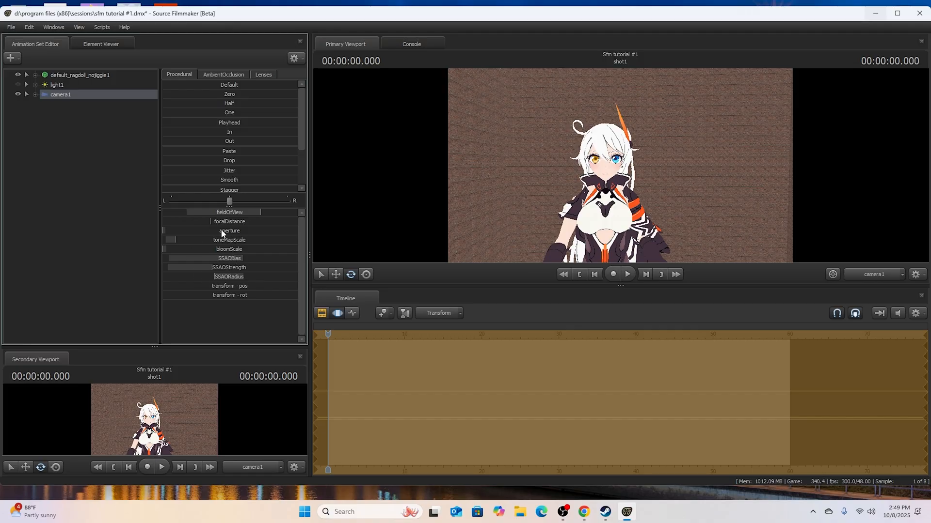
- Tilt the character's rig_spine_0 and rig_head slightly using the RigBody controls
click(35, 75)
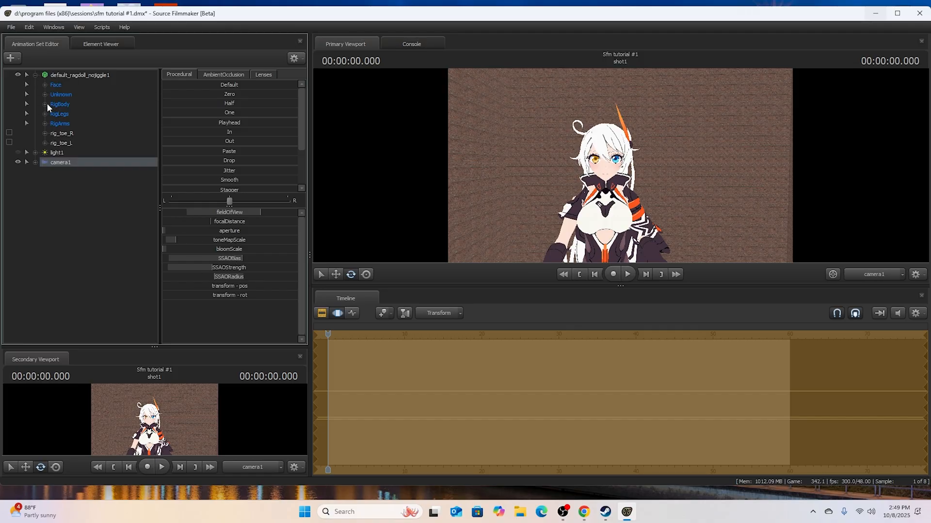
click(44, 103)
click(74, 115)
drag(597, 252, 602, 258)
click(91, 184)
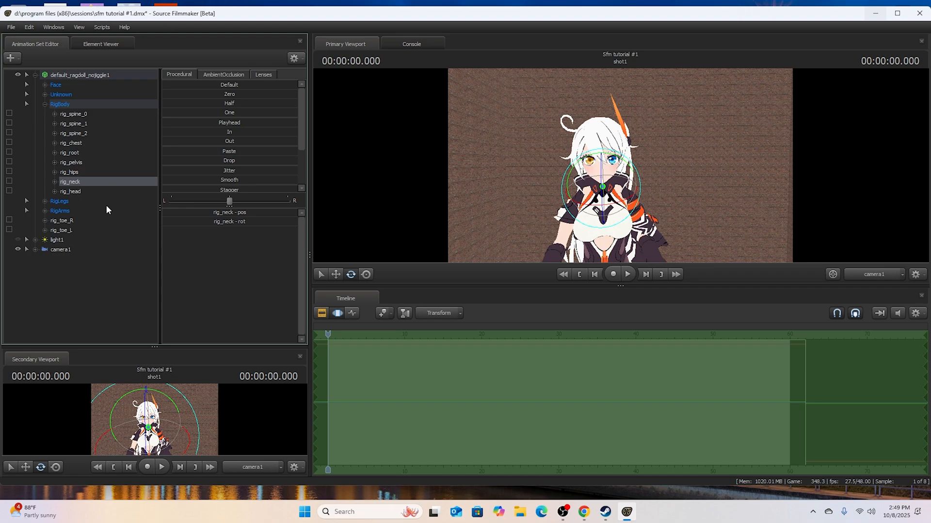
click(70, 192)
drag(584, 179, 585, 172)
- Expand eye_L and eye_R in the Unknown group and rotate both eyes together using their rot controls
click(45, 95)
drag(157, 105, 144, 244)
click(54, 133)
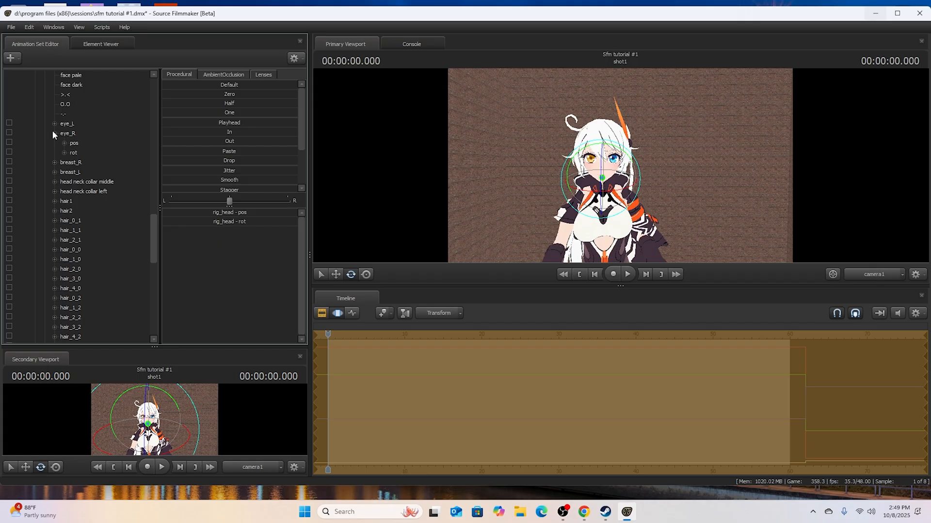
click(53, 124)
click(74, 143)
ctrl+click(78, 172)
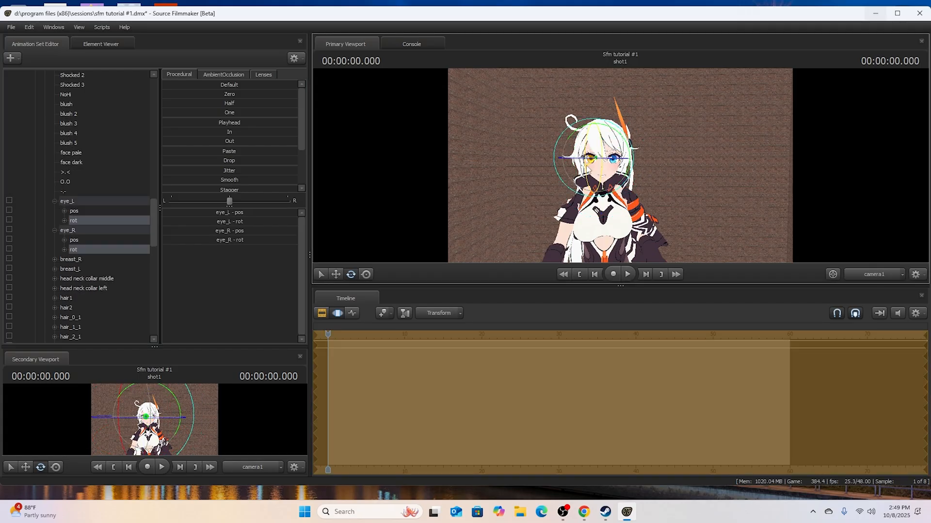
- Return the timeline to the Clip Editor, collapse the Unknown control group and clear the control selection
click(324, 316)
drag(154, 220, 150, 80)
click(45, 95)
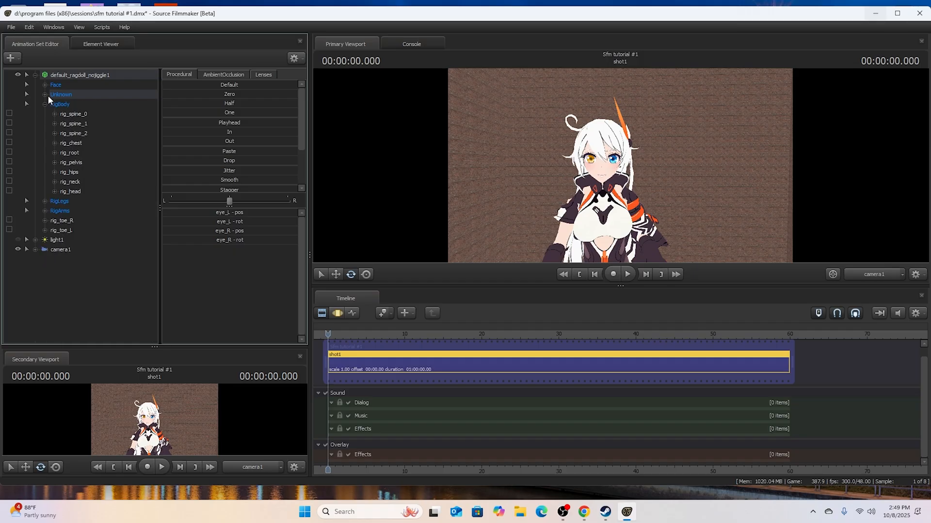
click(85, 288)
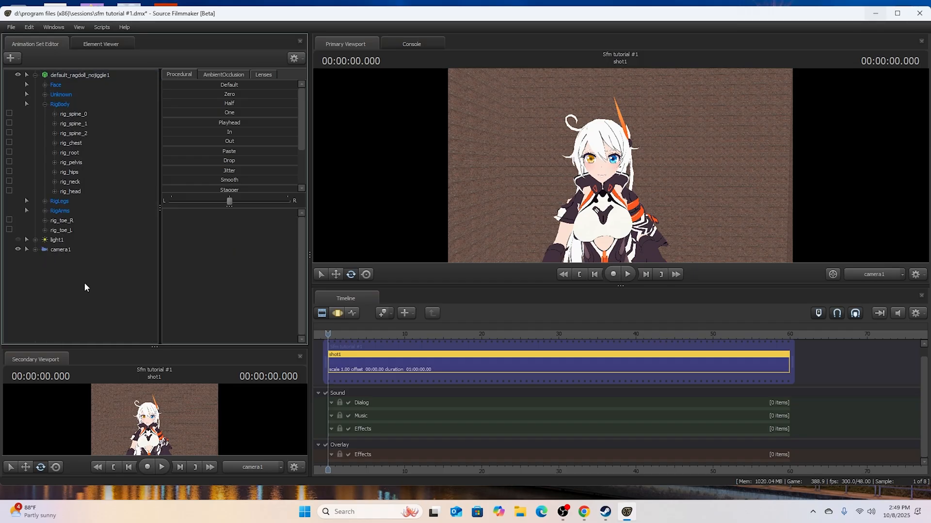
- View camera1 in the Motion Editor and return the timeline to the Clip Editor
click(60, 249)
click(339, 314)
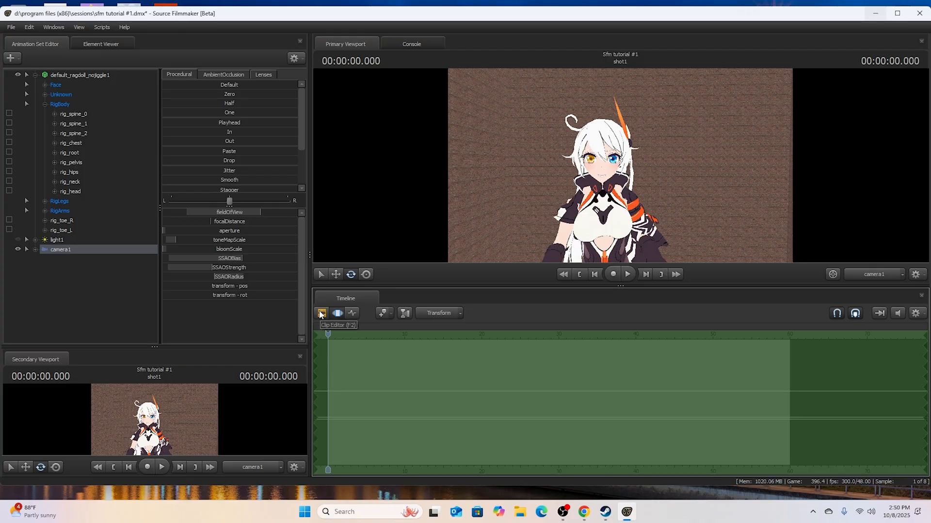
click(560, 514)
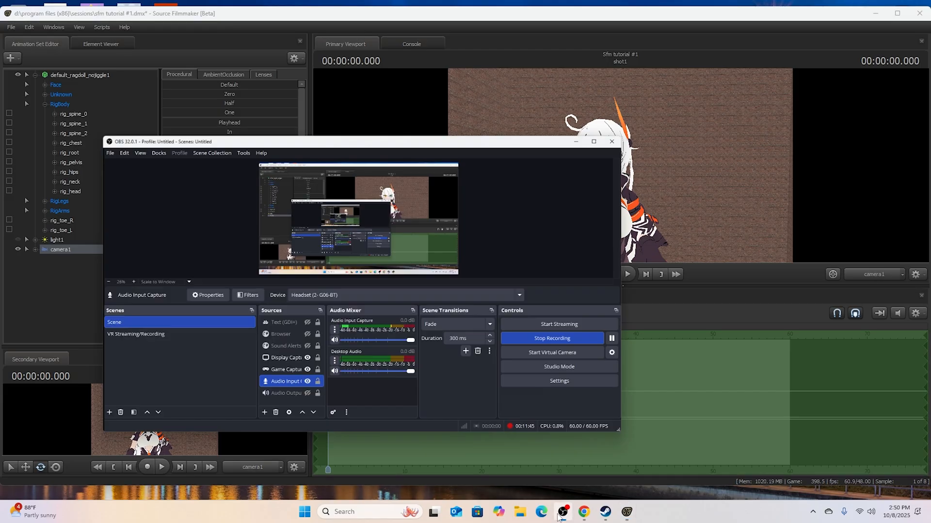
click(561, 513)
click(322, 313)
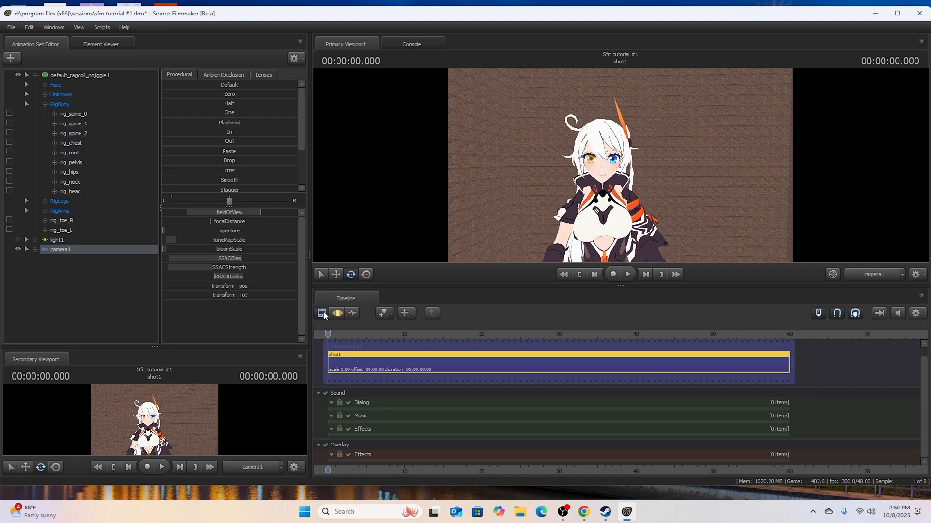
- Split shot1 at about 3.562 seconds with Blade Clips
scroll(354, 380, up, 4)
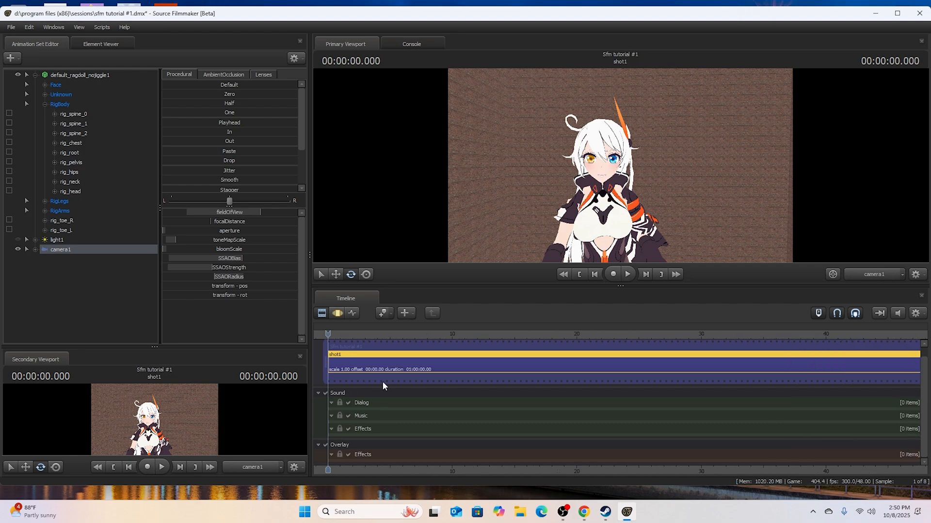
scroll(383, 382, up, 2)
drag(338, 341, 443, 335)
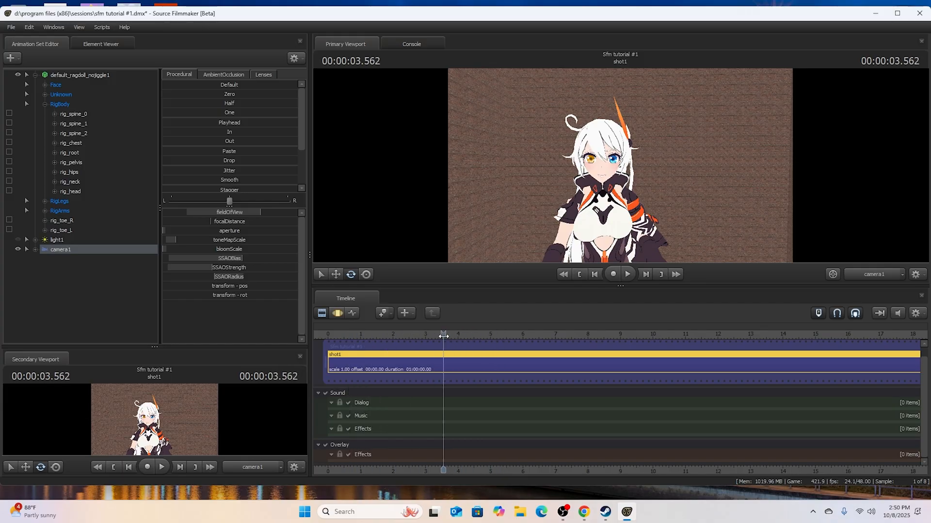
right_click(466, 361)
mouse_move(513, 228)
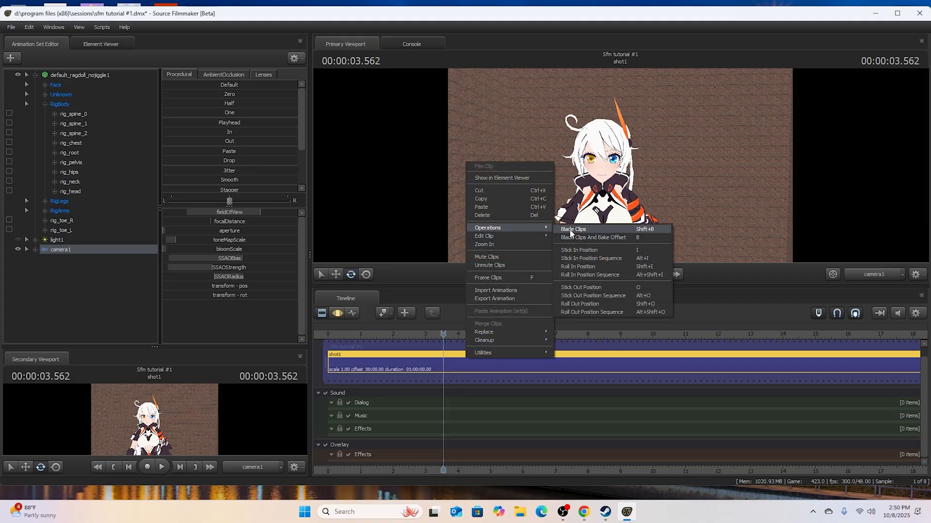
click(574, 234)
click(486, 365)
scroll(472, 378, up, 3)
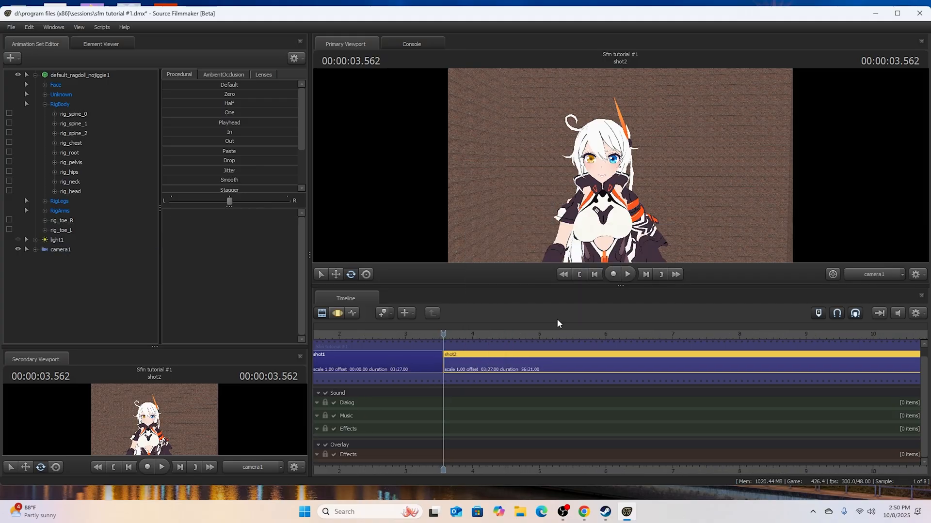
- Return the playhead to the start of shot1 and open rig_spine_0 in the Graph Editor
click(589, 277)
click(524, 362)
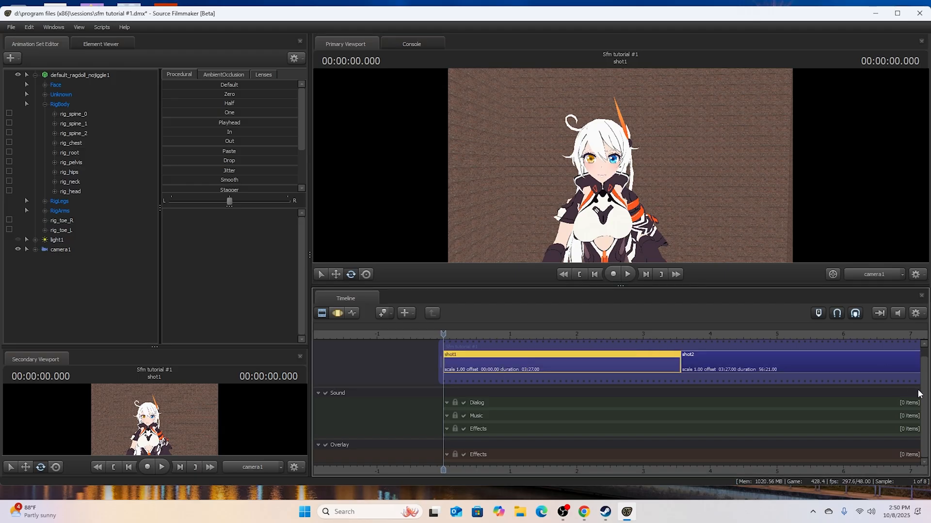
scroll(923, 398, up, 1)
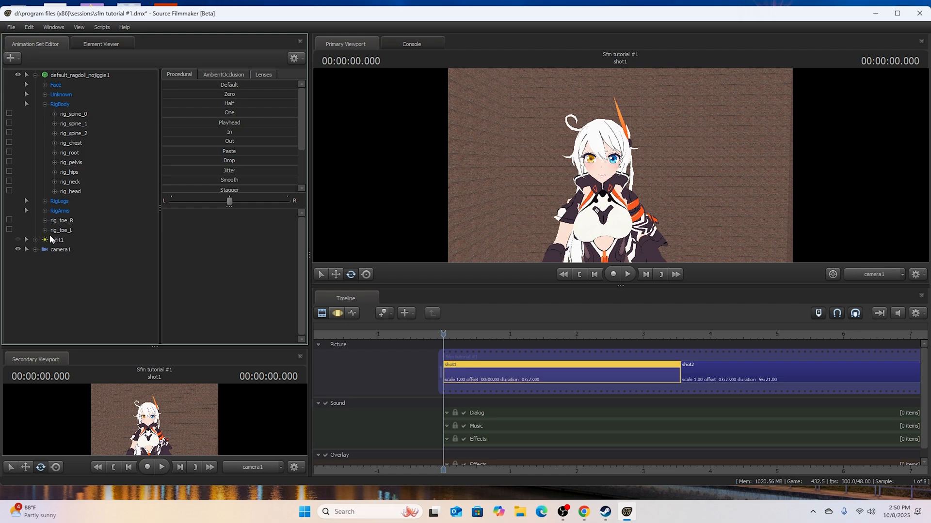
click(73, 114)
click(352, 313)
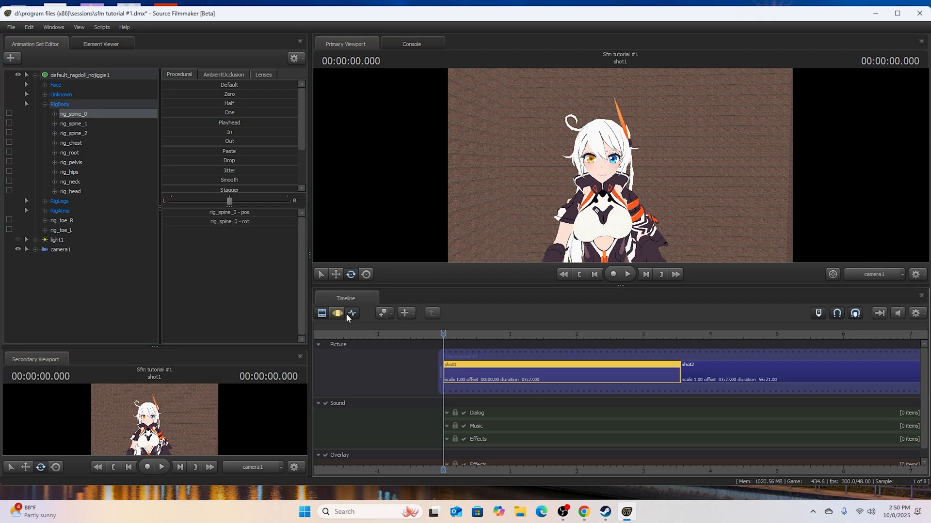
scroll(509, 340, up, 4)
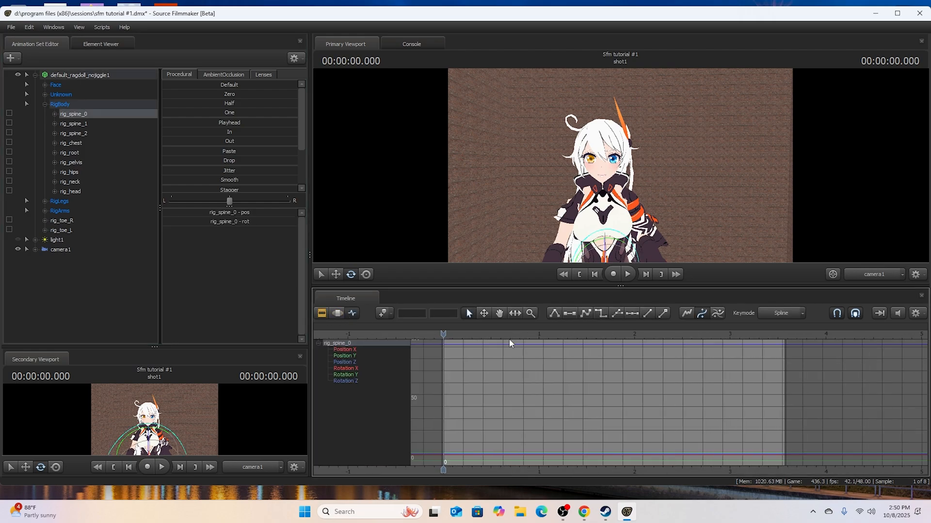
scroll(509, 339, up, 2)
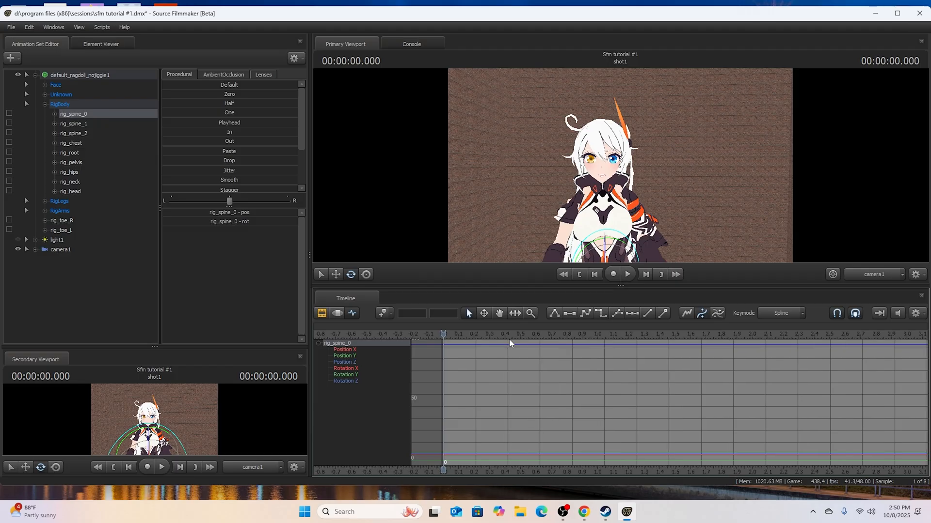
- View the character through the Work Camera and keyframe a slight rotation of rig_spine_0 at about 0.166 seconds
click(604, 252)
click(870, 276)
drag(678, 199, 698, 152)
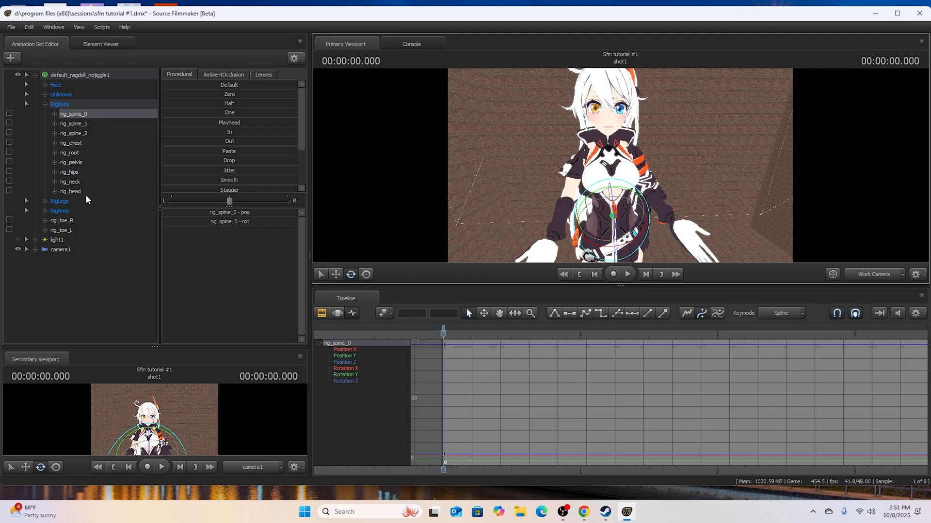
click(474, 338)
drag(474, 338, 466, 334)
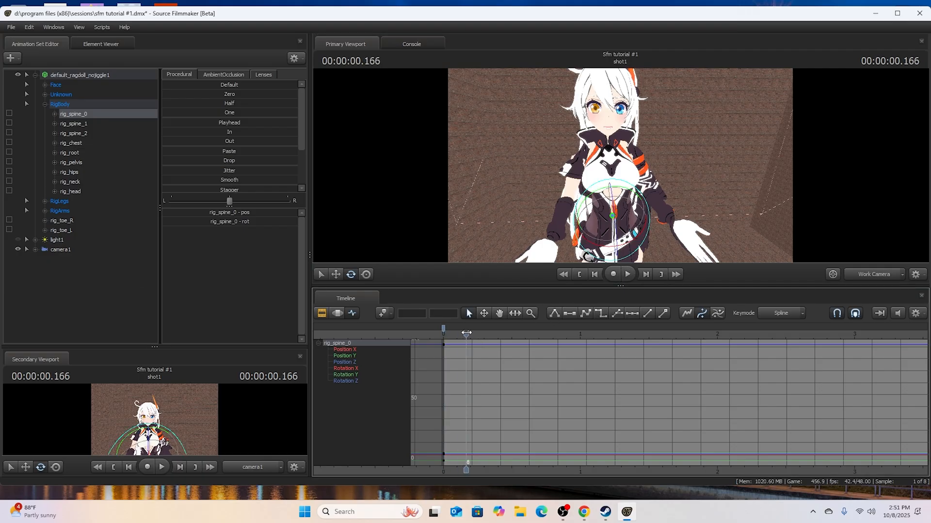
click(601, 221)
- Switch the primary viewport back to camera1 and play the spine movement from the start
click(613, 274)
click(623, 275)
click(581, 275)
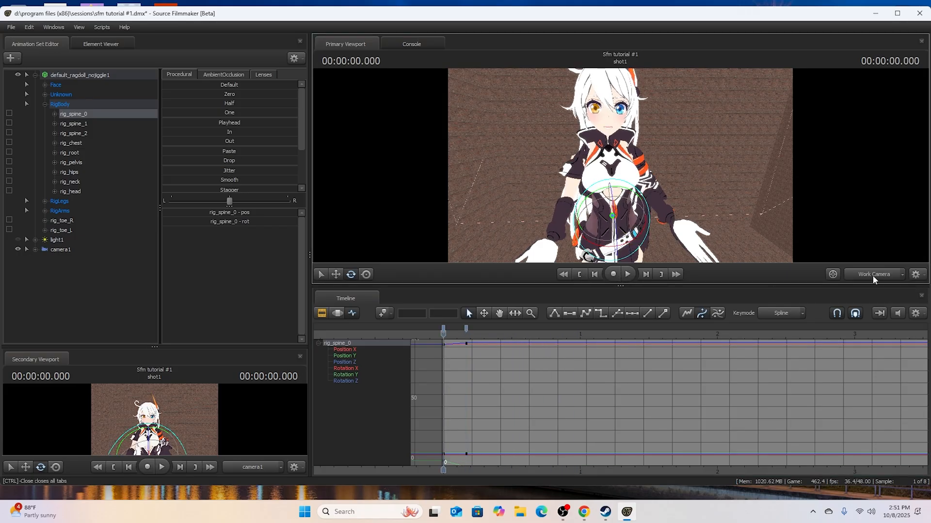
click(874, 274)
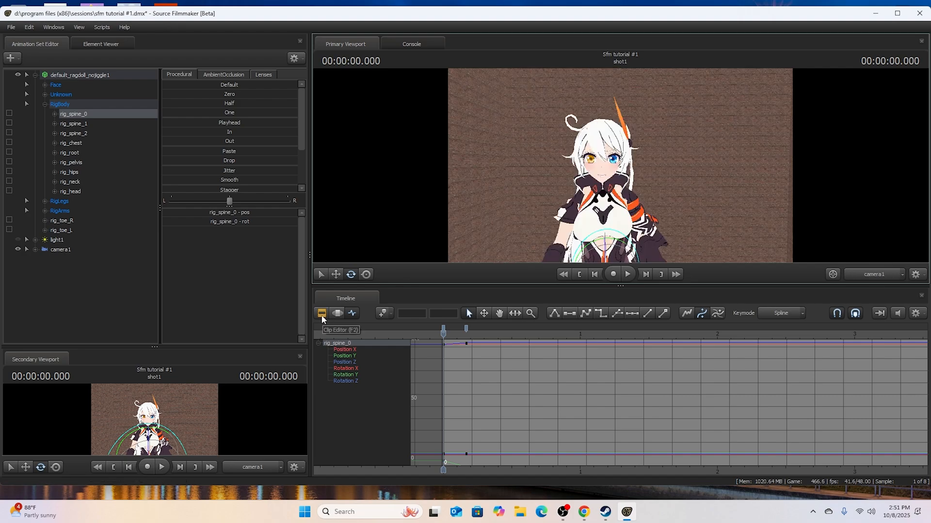
click(628, 274)
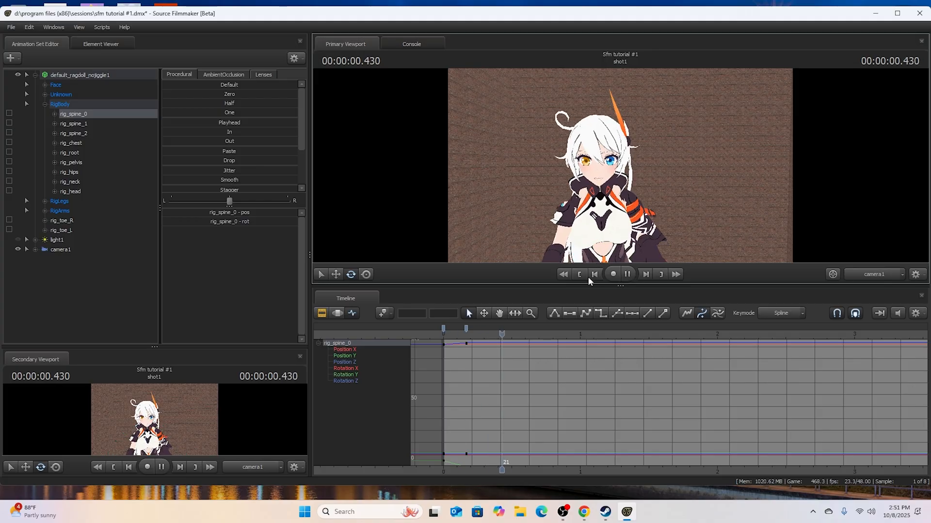
click(579, 274)
- Keyframe a rotation of rig_head at about 0.229 seconds and play the animation from the start
click(88, 194)
click(628, 275)
click(629, 274)
drag(611, 159, 608, 179)
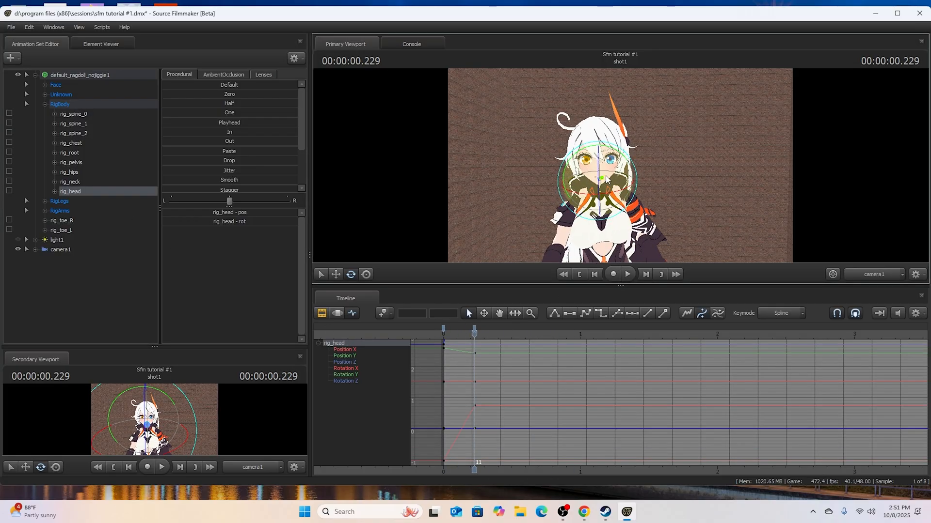
click(579, 274)
click(627, 275)
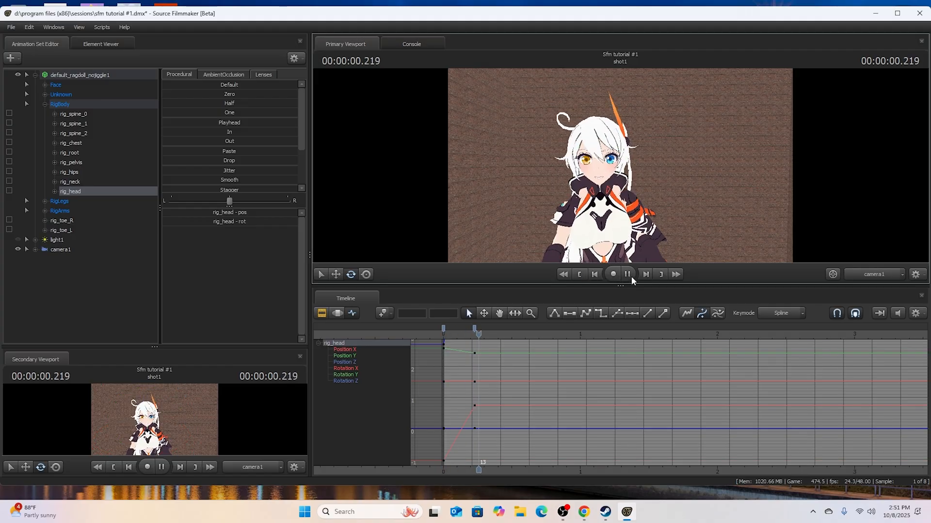
click(584, 274)
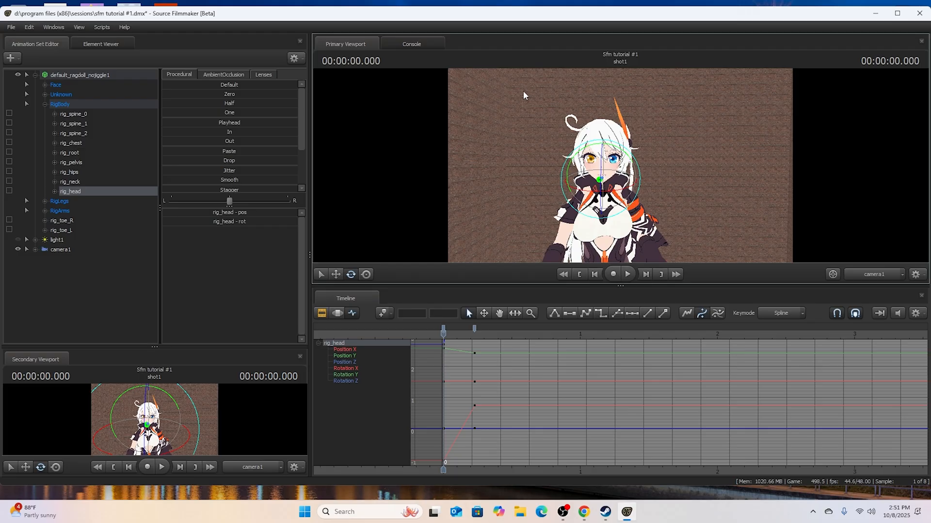
- Expand the LeftArm group in RigArms and move rig_hand_L up and outward using the Motion Editor
click(45, 212)
click(55, 230)
click(82, 260)
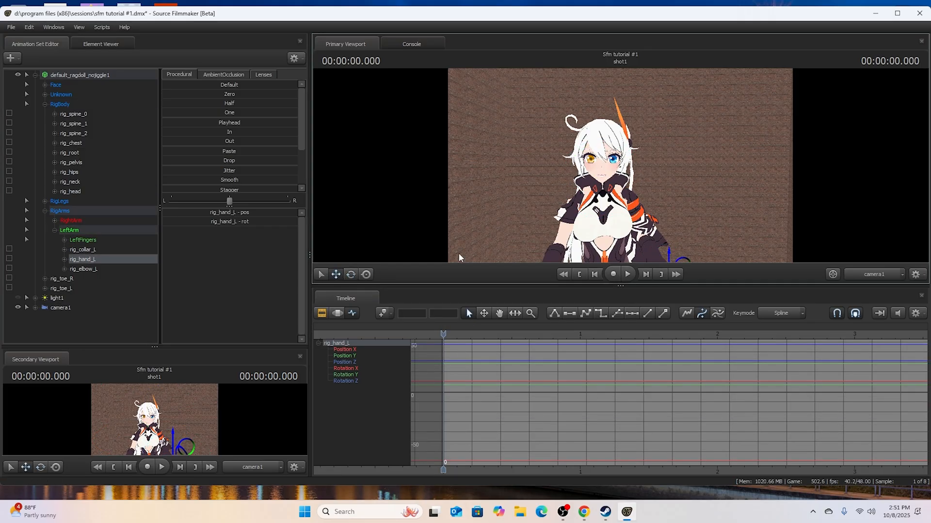
click(337, 313)
drag(673, 261, 734, 214)
drag(703, 179, 717, 145)
- Rotate rig_hand_L so the open palm faces up, and play the shot to check the pose
click(351, 275)
drag(697, 197, 721, 198)
click(627, 274)
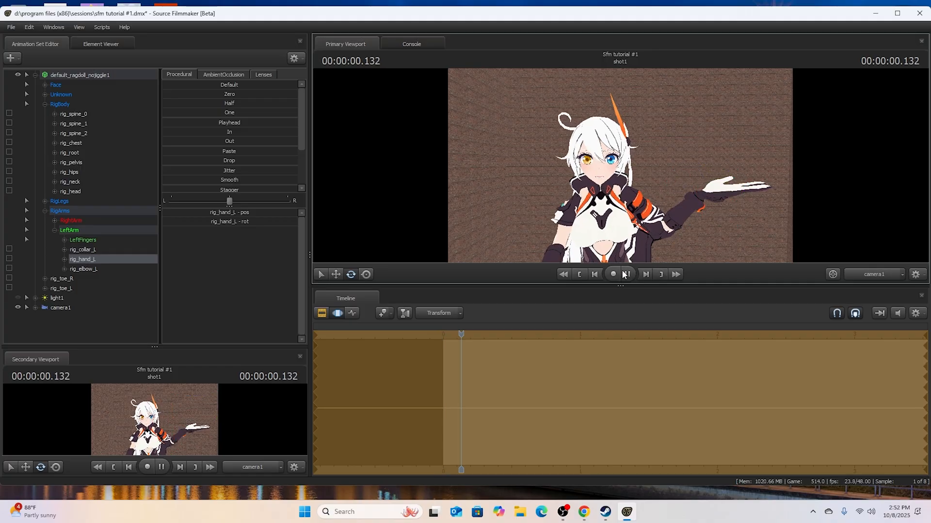
click(580, 274)
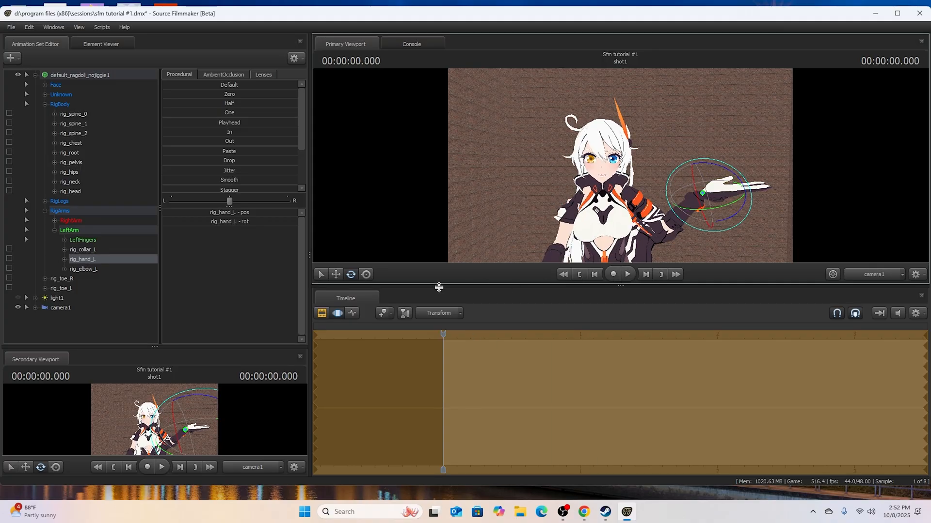
- Keyframe rotations of rig_spine_0 and rig_head at about 0.395 seconds in the Graph Editor and play the result
click(79, 114)
click(353, 313)
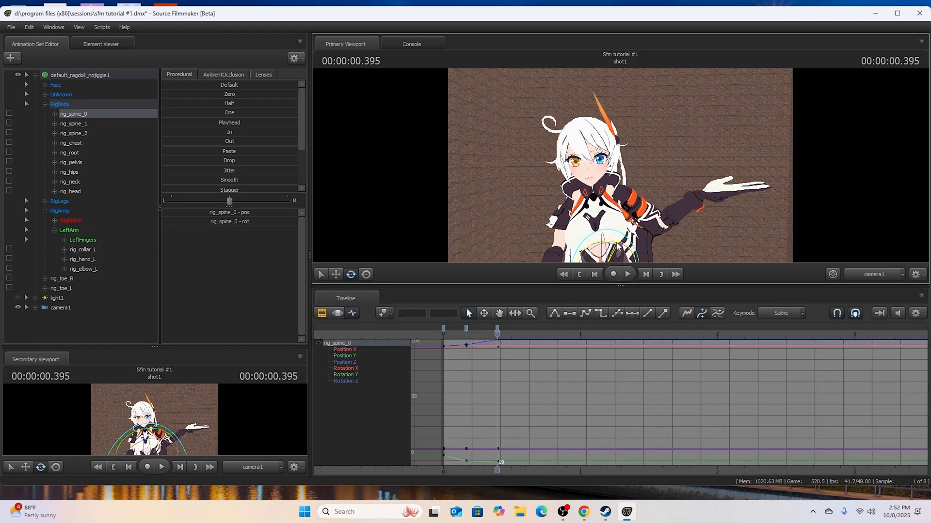
click(76, 193)
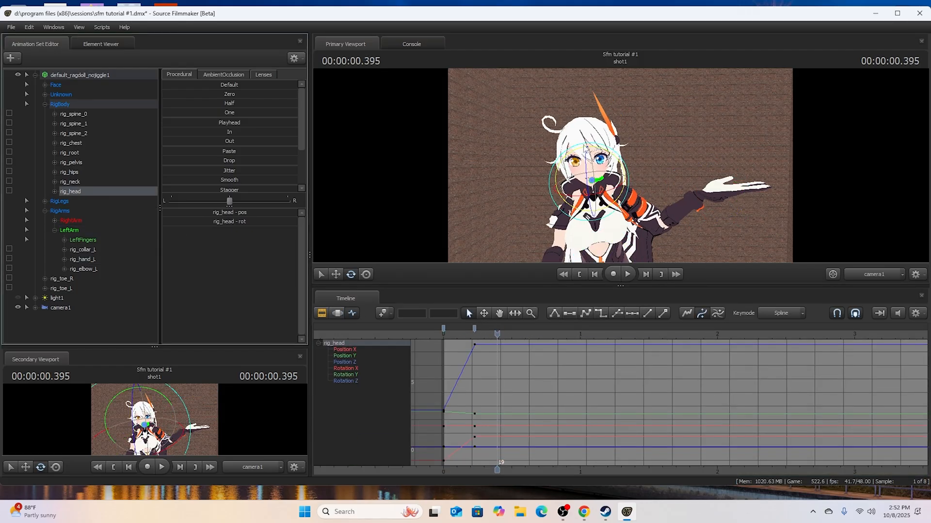
drag(597, 154, 606, 155)
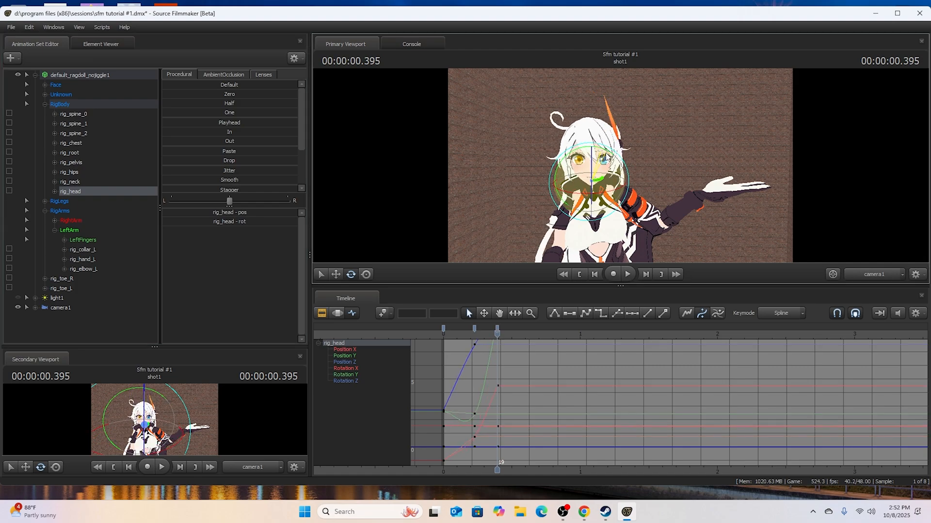
click(594, 274)
click(627, 275)
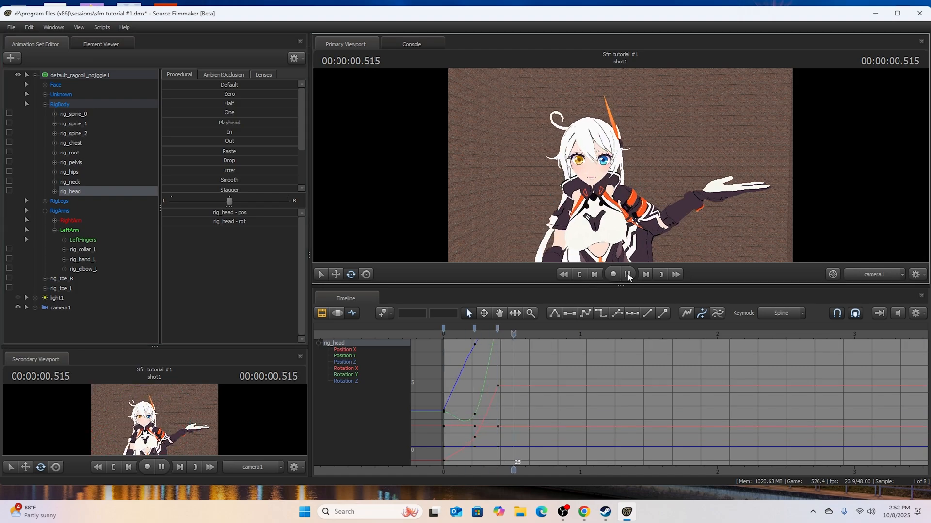
click(594, 275)
- Make light1 visible, aim it at the character by looking through it, and return the viewport to camera1
click(322, 313)
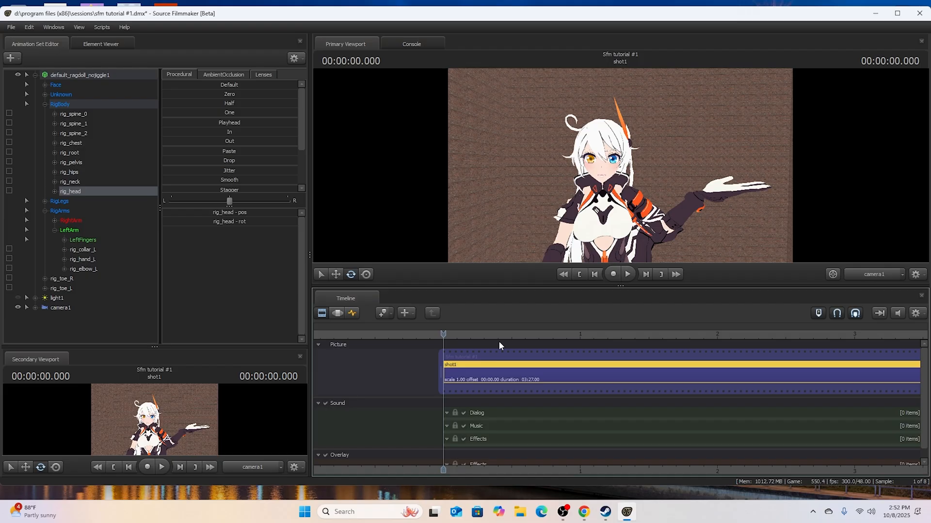
click(337, 313)
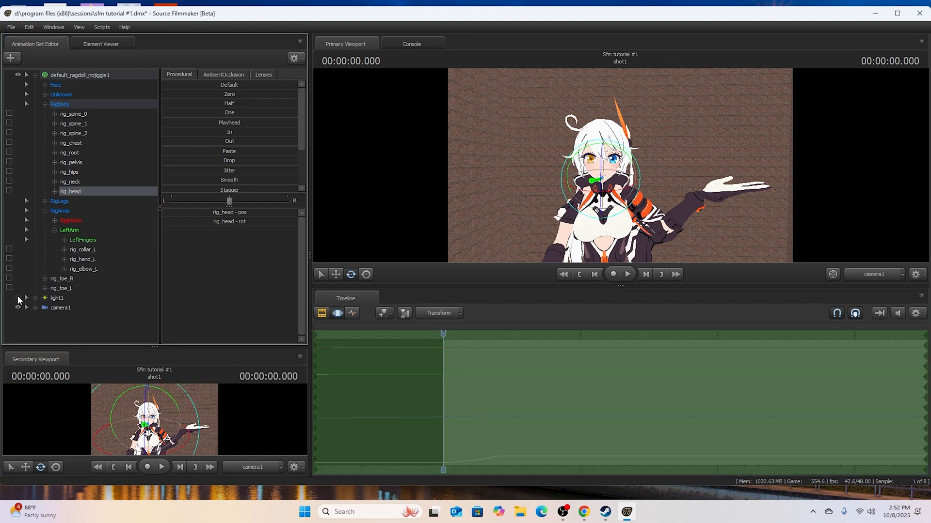
drag(45, 300, 620, 165)
click(864, 275)
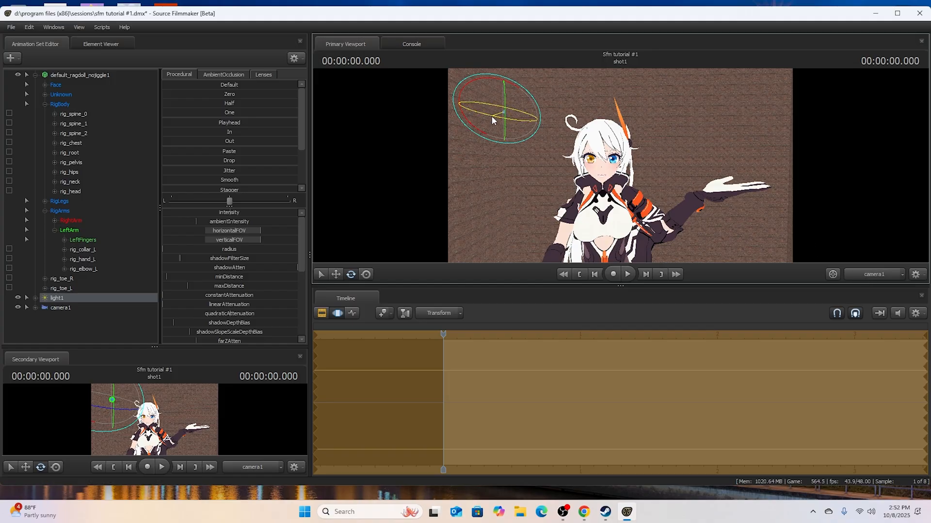
- Look through light1 again, adjust its aim on the character and enable lighting in the viewport
drag(63, 296, 523, 223)
drag(620, 166, 630, 172)
right_click(621, 165)
click(642, 189)
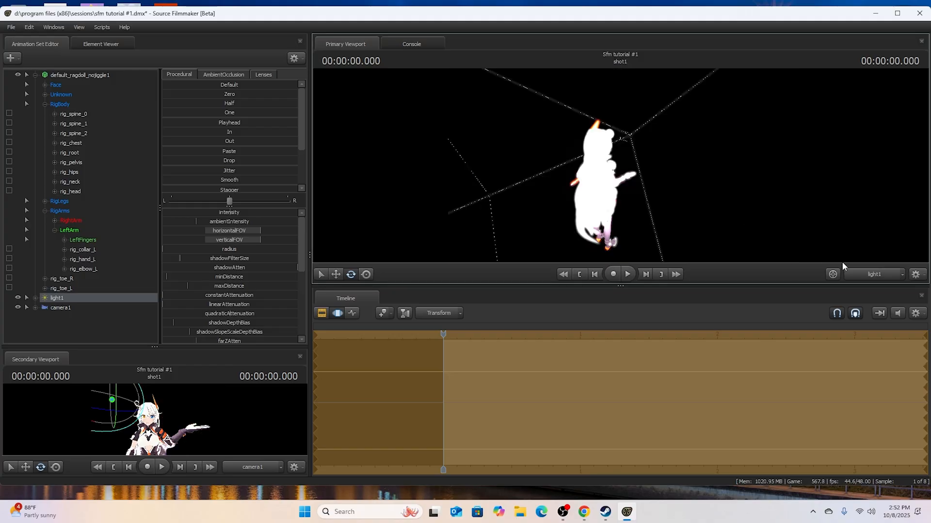
- Return to camera1 and, in the Motion Editor, widen light1's horizontalFOV and verticalFOV and adjust its radius, shadow settings and intensity
click(861, 275)
click(322, 313)
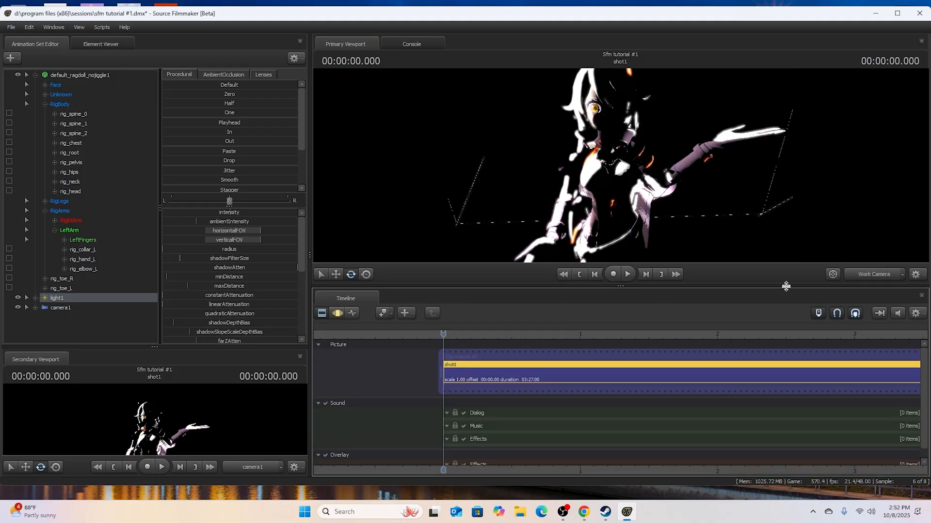
click(860, 275)
click(337, 313)
drag(226, 256, 155, 251)
drag(256, 231, 302, 233)
drag(241, 240, 300, 240)
drag(227, 213, 168, 213)
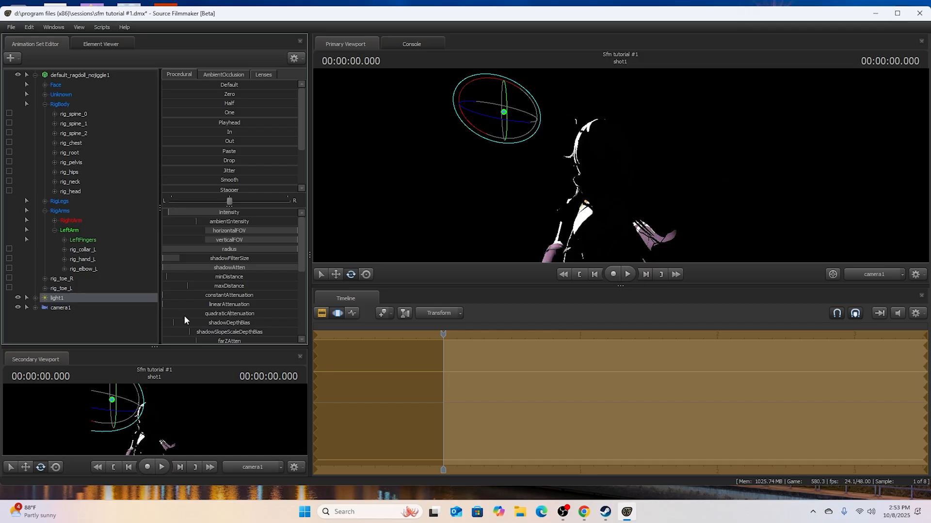
- Copy the light1 animation set and paste it as a second light
drag(300, 255, 298, 315)
right_click(76, 300)
click(75, 324)
right_click(74, 327)
click(97, 375)
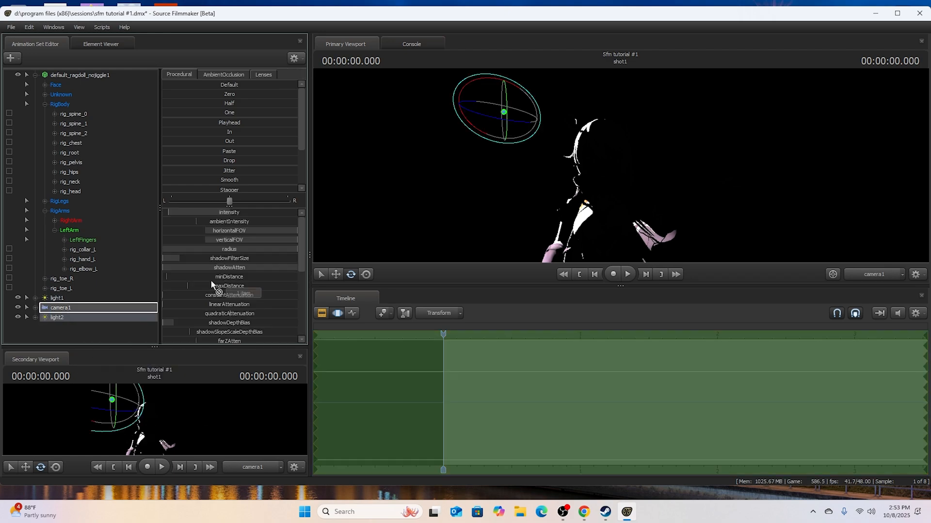
- Look through light2 to light the character from behind, return to camera1 and adjust light2's quadraticAttenuation
alt+drag(620, 166, 642, 167)
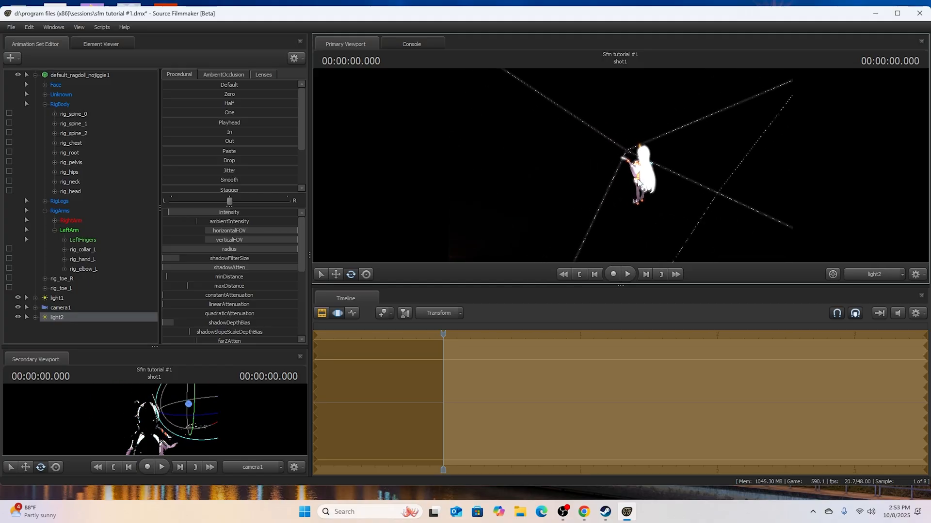
click(891, 278)
drag(240, 312, 191, 312)
- Copy the light2 animation set and paste it as a third light
right_click(54, 325)
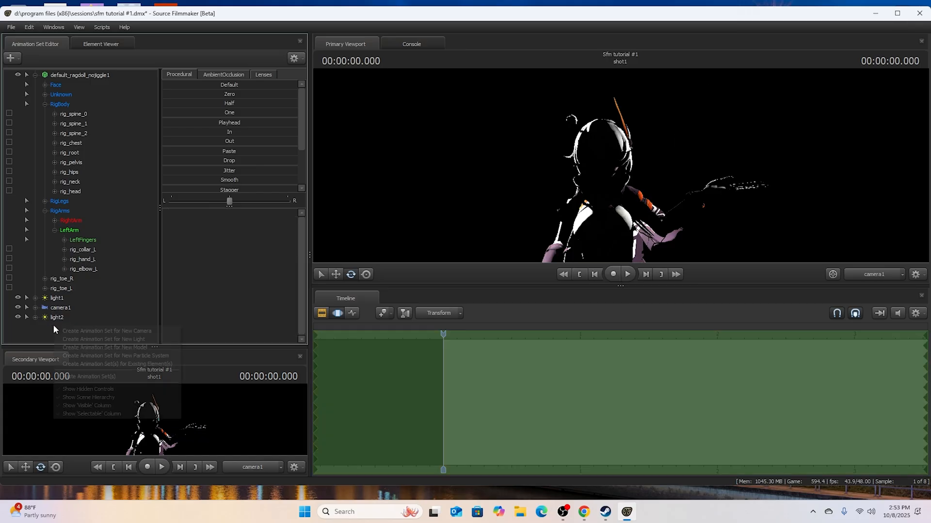
click(56, 318)
right_click(57, 317)
click(67, 331)
right_click(60, 332)
click(90, 379)
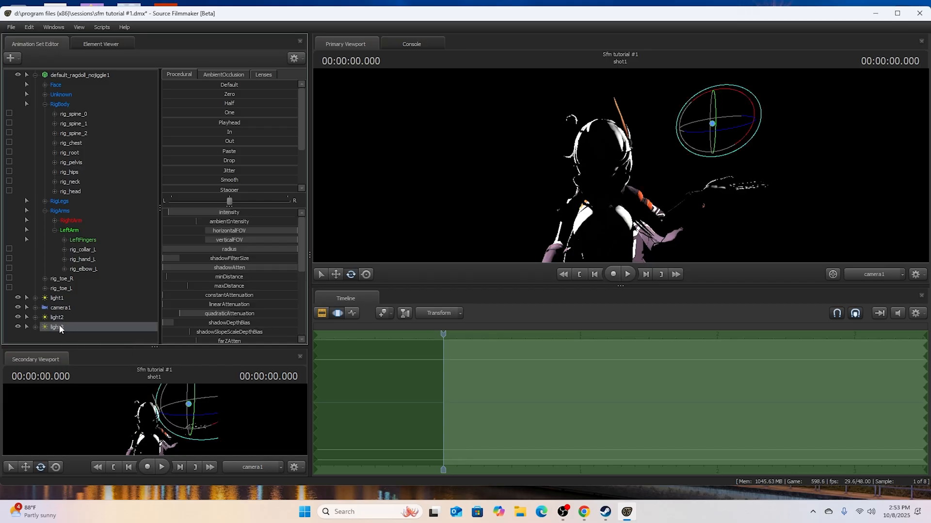
- Aim light3 at the character's front by looking through it, and return the viewport to camera1
drag(626, 228, 609, 221)
click(861, 273)
click(861, 272)
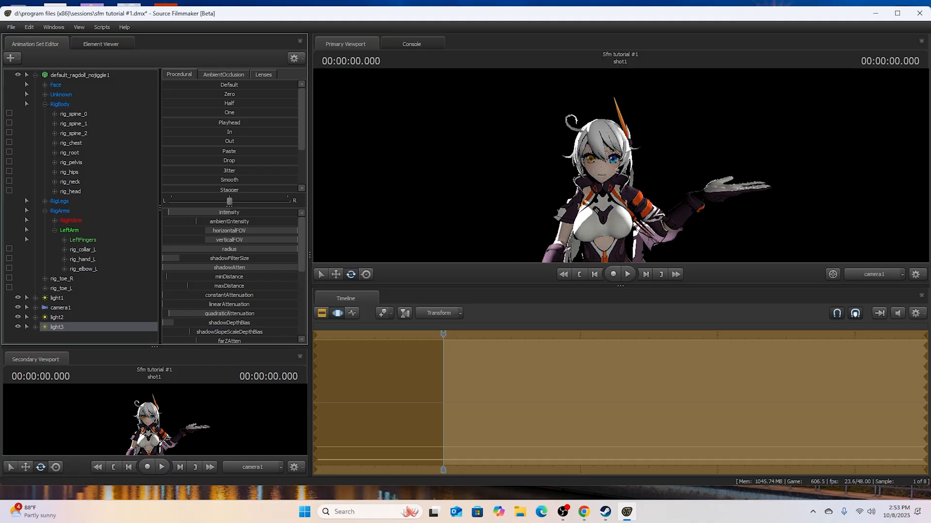
- Give light3 a warm tint by lowering its color_green and color_blue, and preview the result in the Clip Editor
scroll(298, 327, down, 5)
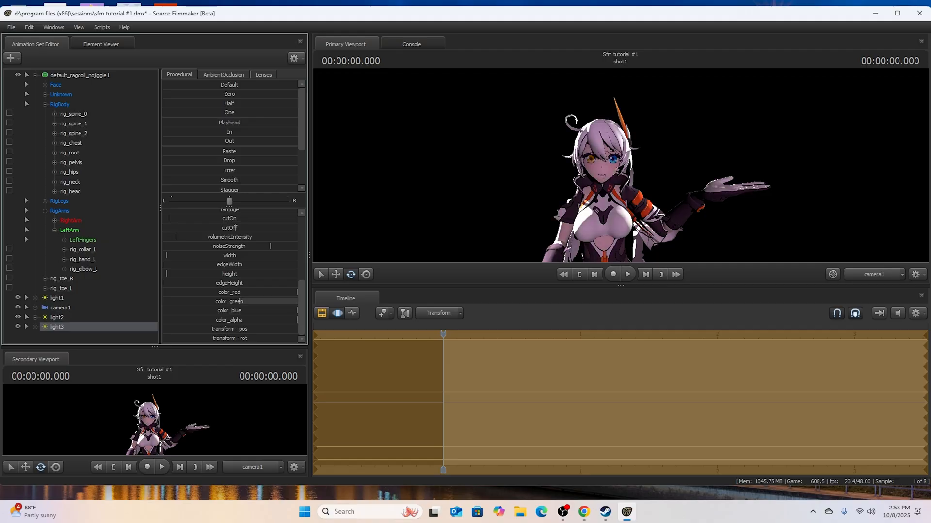
drag(265, 312, 190, 313)
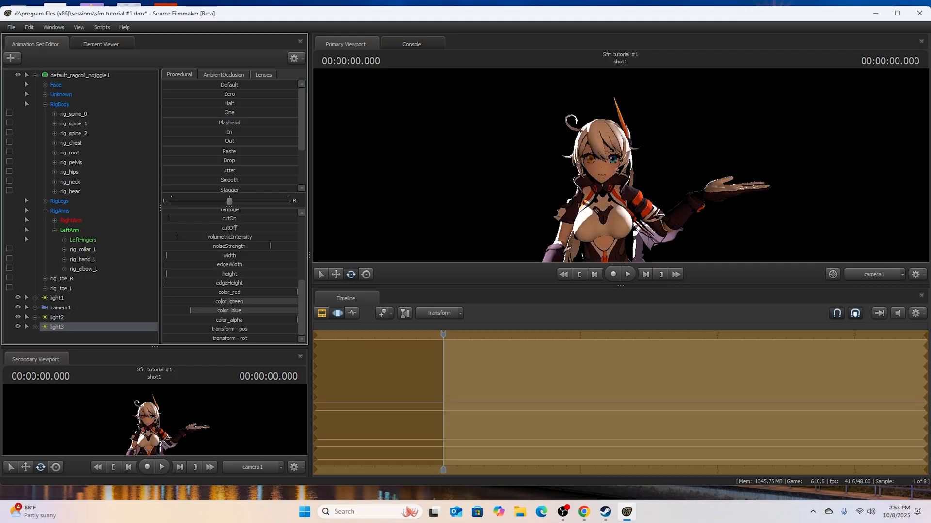
click(323, 313)
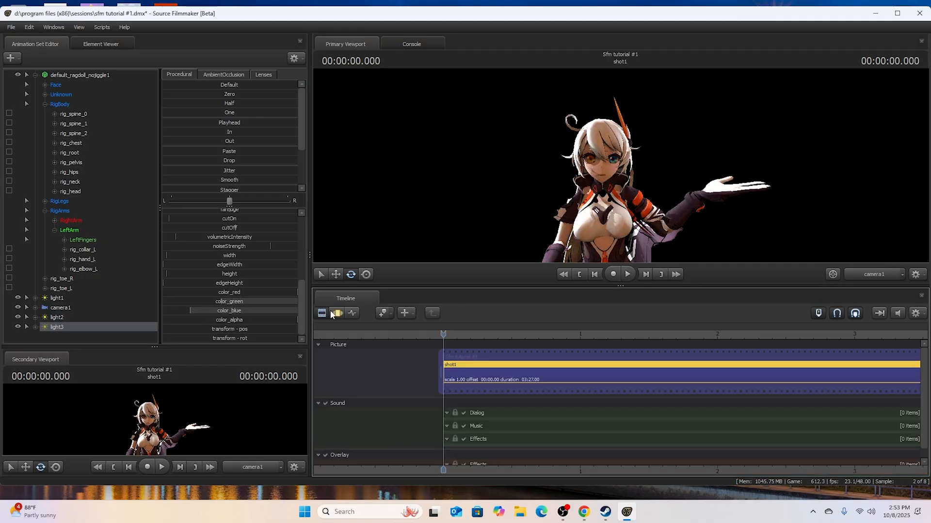
click(338, 313)
- Open the viewport's Progressive Refinement Settings and examine the Ambient Occlusion option and the sample choices for Depth Of Field and Motion Blur
right_click(467, 153)
click(488, 158)
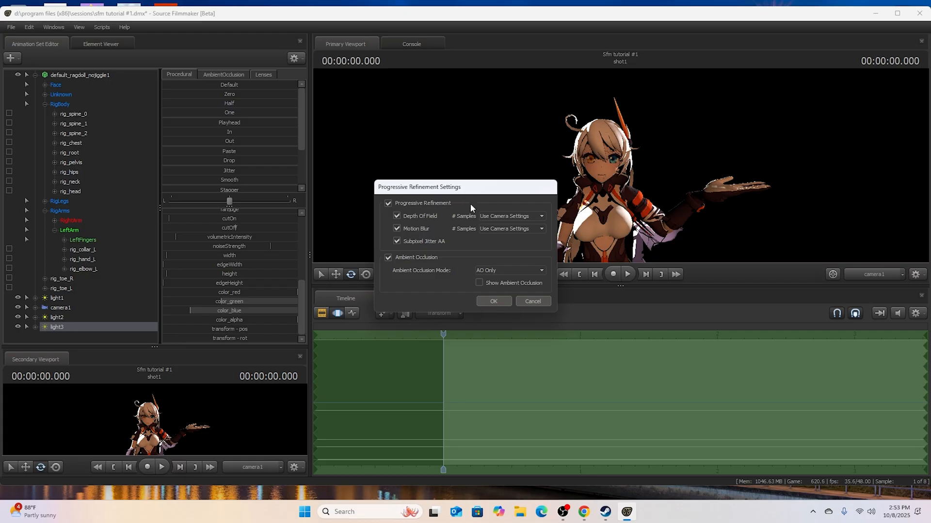
click(388, 258)
click(388, 258)
click(506, 216)
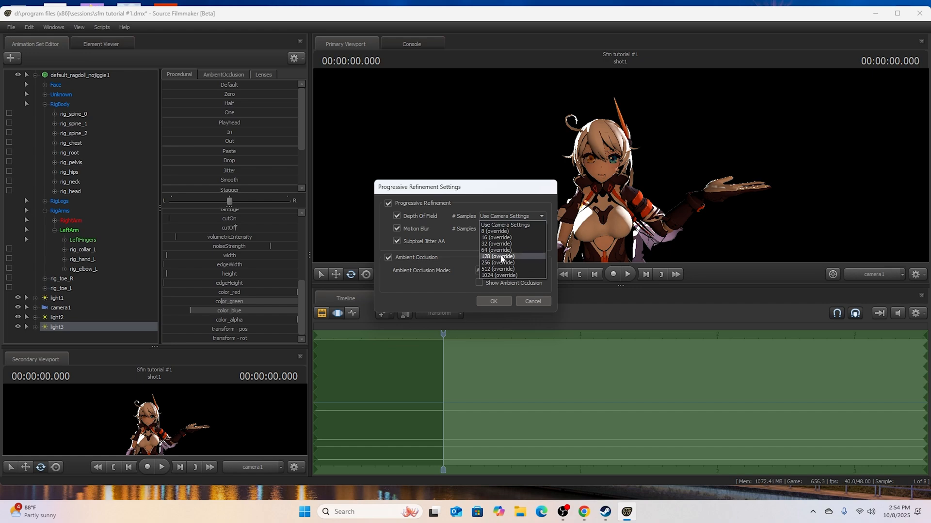
click(466, 244)
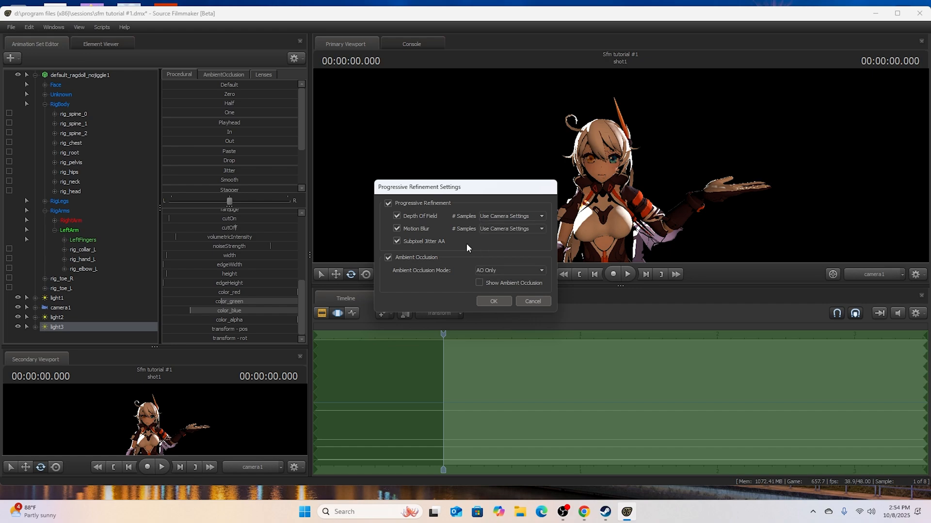
click(487, 218)
click(496, 226)
click(498, 232)
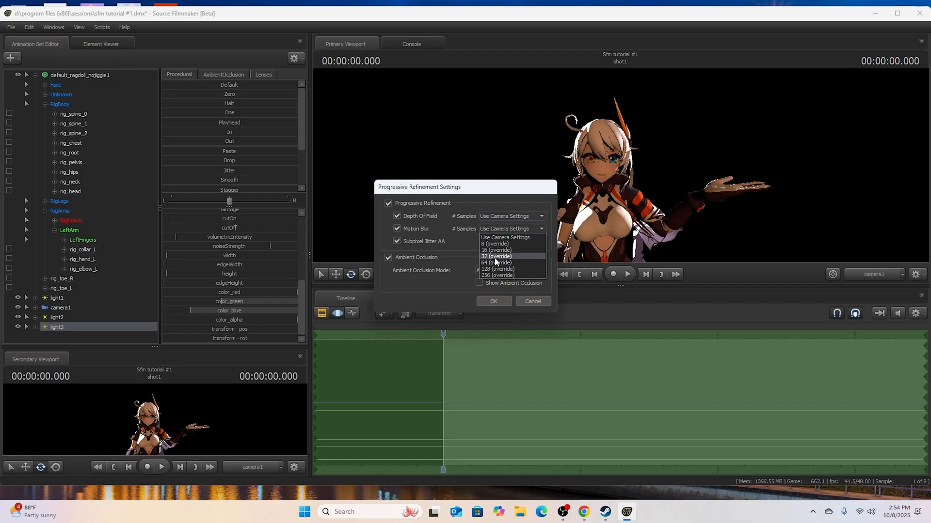
click(468, 245)
click(493, 217)
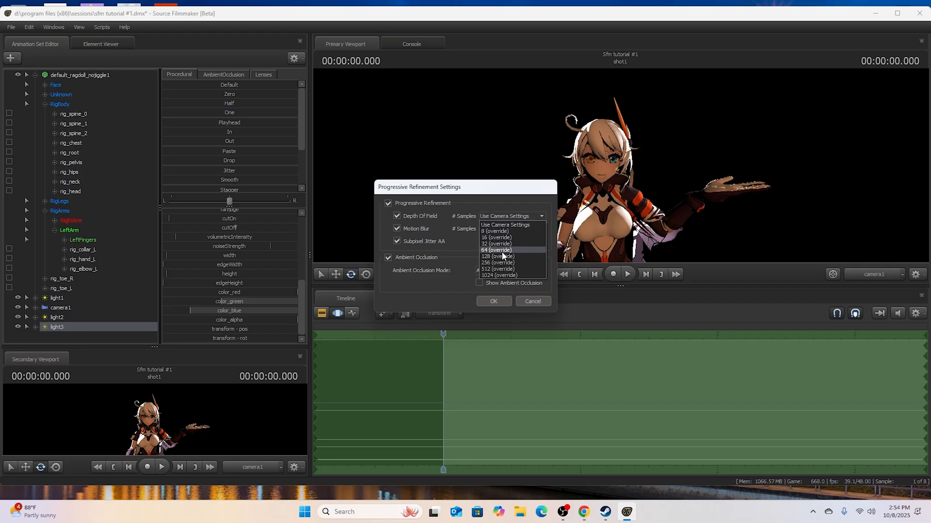
click(475, 246)
click(490, 228)
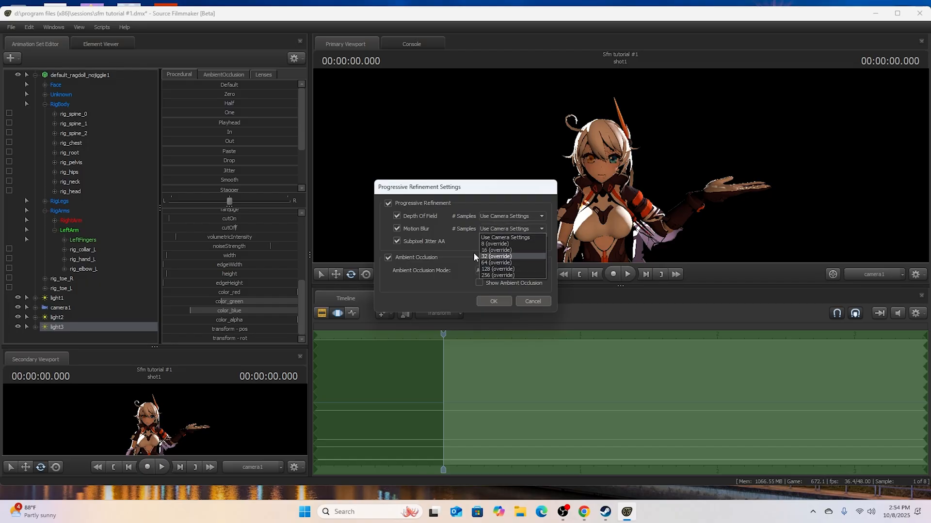
click(466, 235)
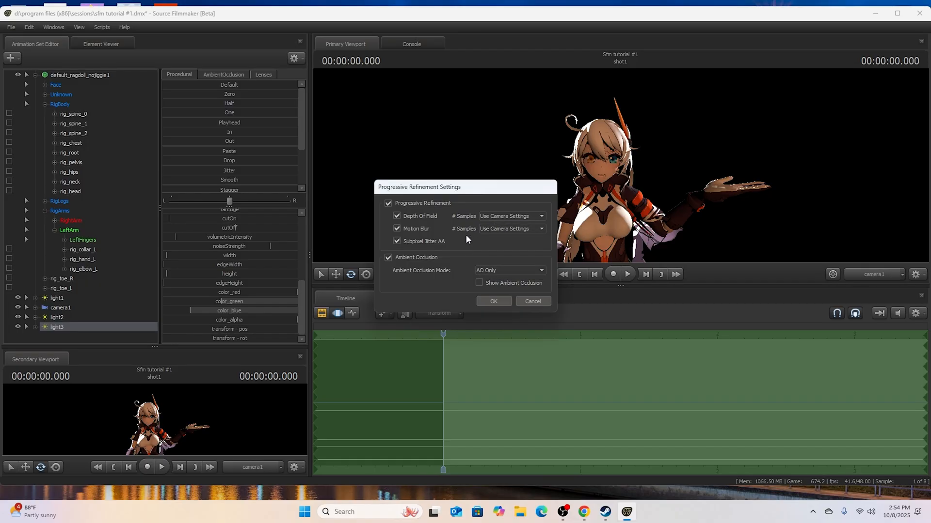
- Override Depth Of Field with 256 samples and Motion Blur with 64 samples, apply, and preview the refined image in the Clip Editor
click(490, 219)
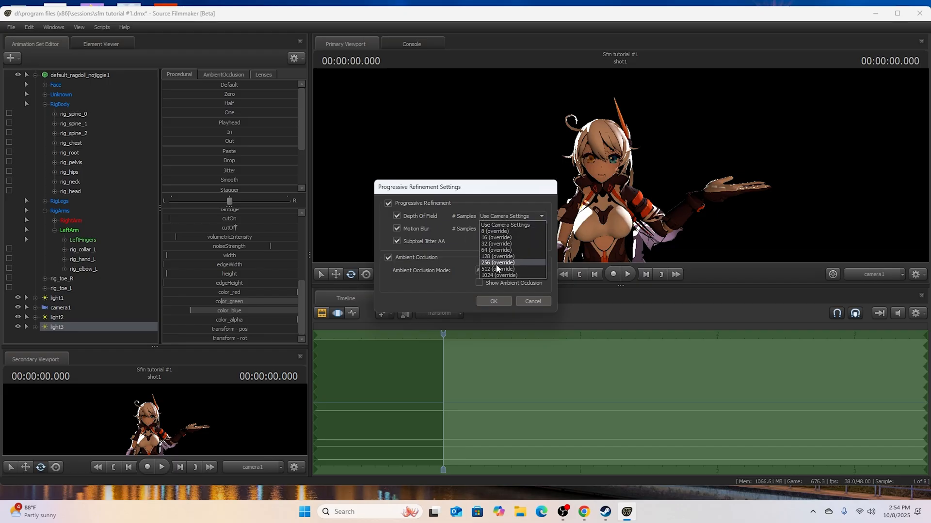
click(500, 263)
click(508, 231)
click(495, 260)
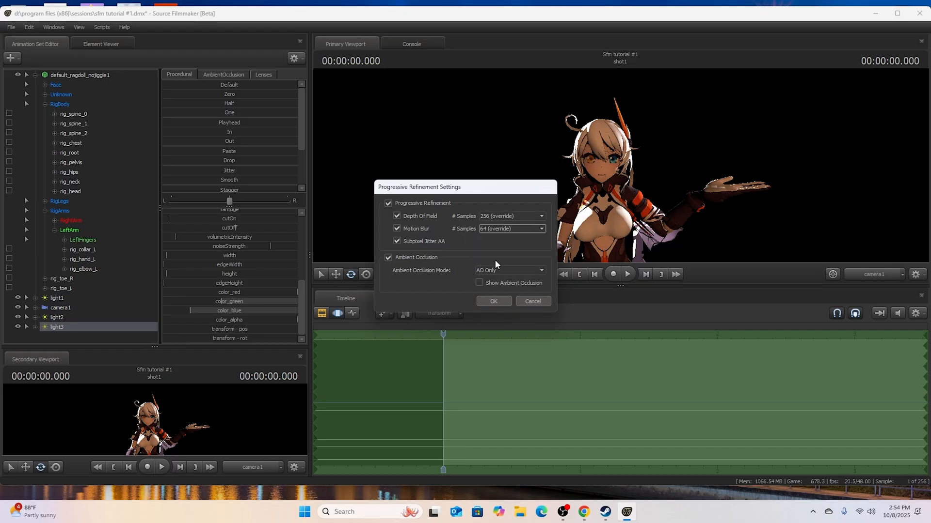
click(493, 301)
click(323, 313)
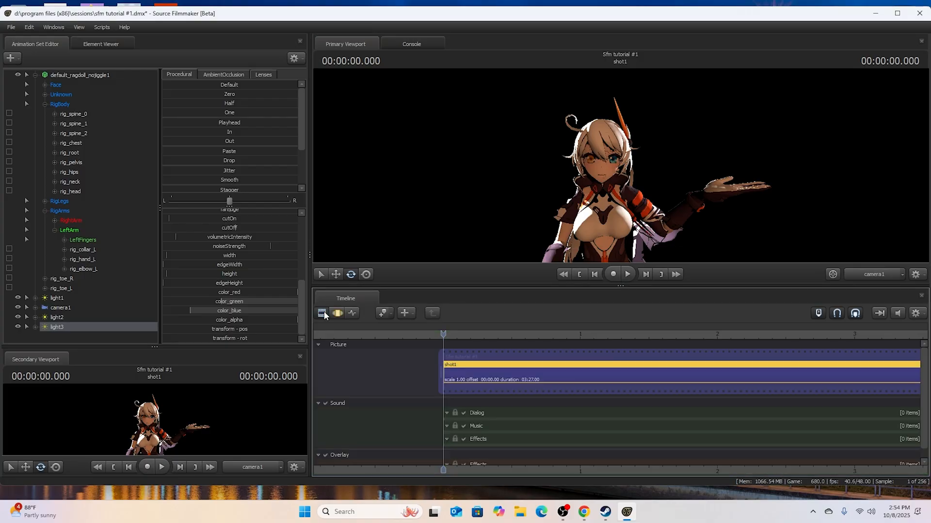
- In the Motion Editor, adjust the quadraticAttenuation of light1 and light2 to balance the lighting, and preview it in the Clip Editor
click(337, 313)
click(57, 298)
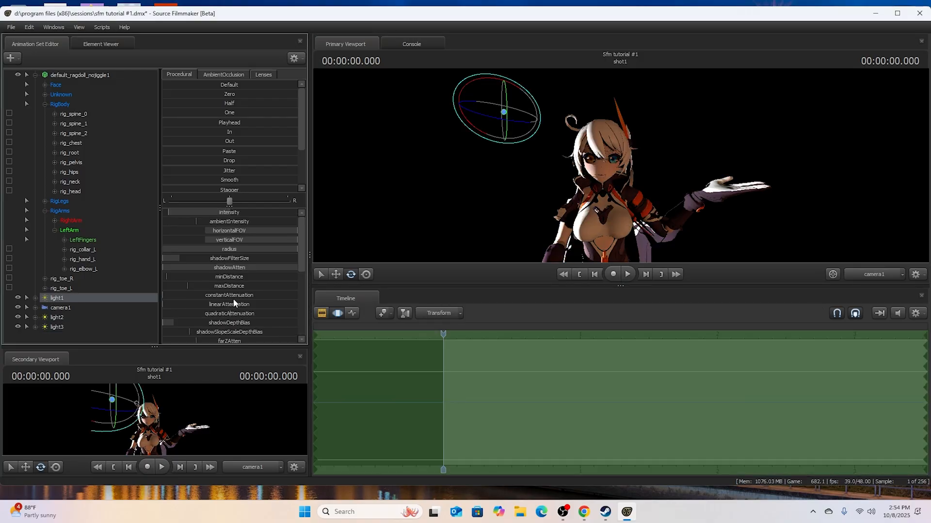
drag(240, 314, 191, 314)
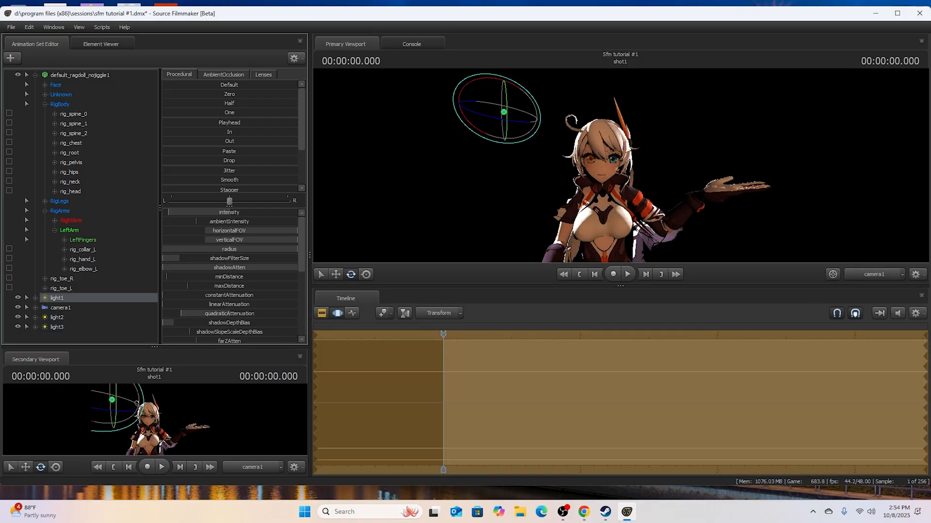
click(55, 319)
drag(180, 314, 165, 318)
click(75, 299)
drag(220, 314, 211, 315)
click(339, 313)
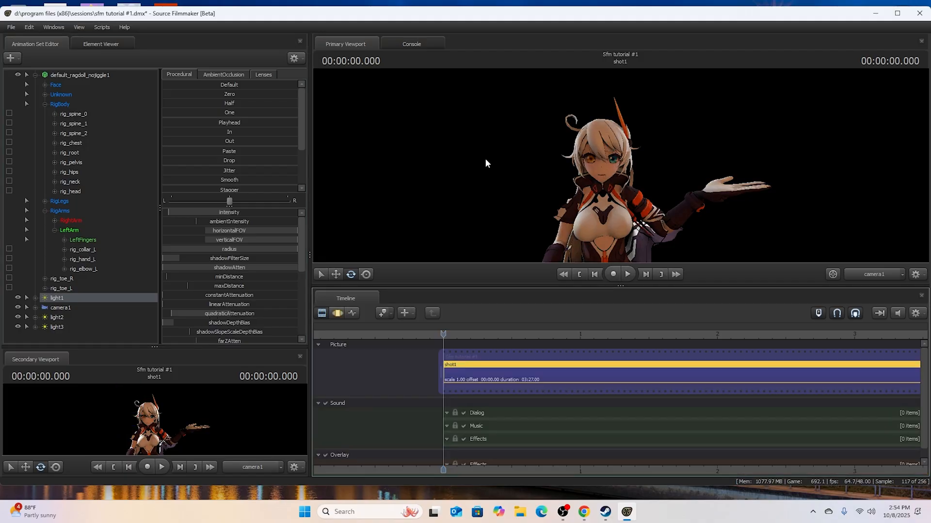
- Copy the light3 animation set and paste it as a fourth light
click(338, 313)
right_click(64, 328)
click(75, 335)
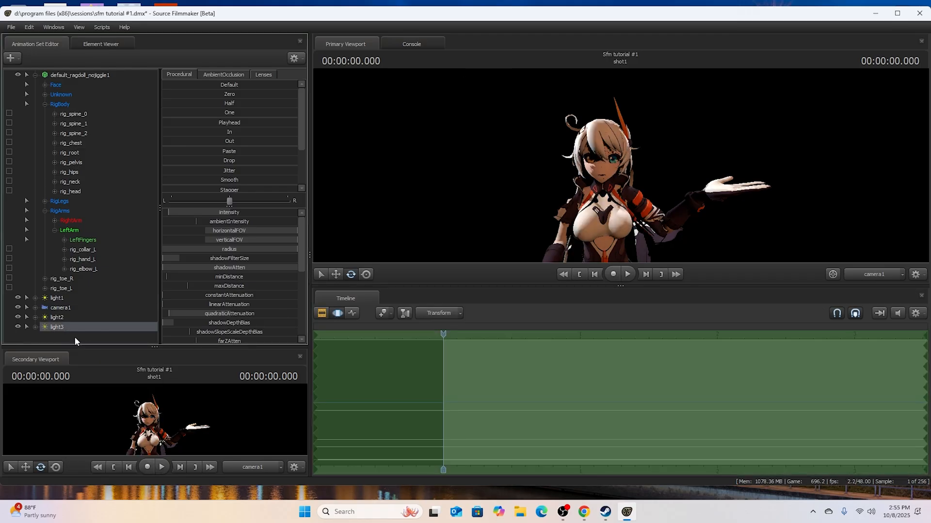
right_click(72, 336)
click(105, 386)
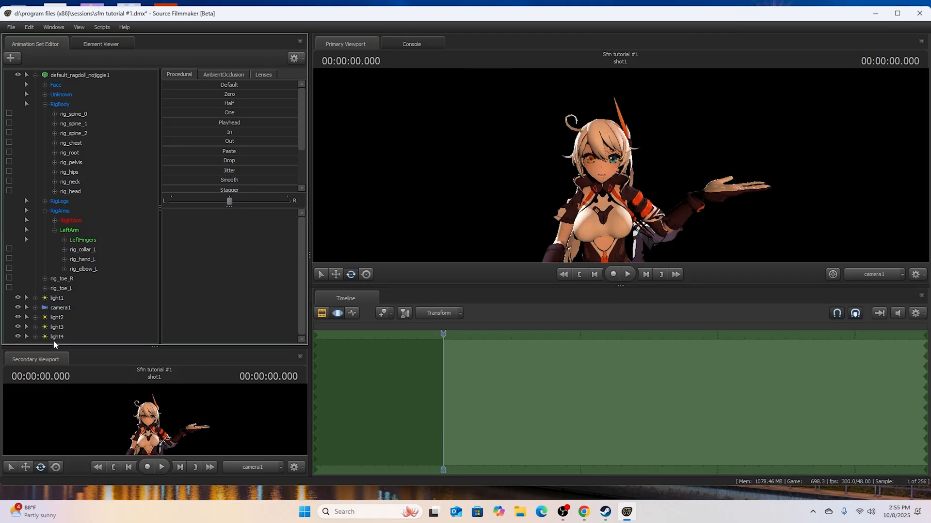
- Reposition light4 around the character by looking through it, return to camera1 and preview the lighting in the Clip Editor
double_click(56, 337)
key(a)
drag(620, 166, 732, 165)
click(889, 274)
click(888, 274)
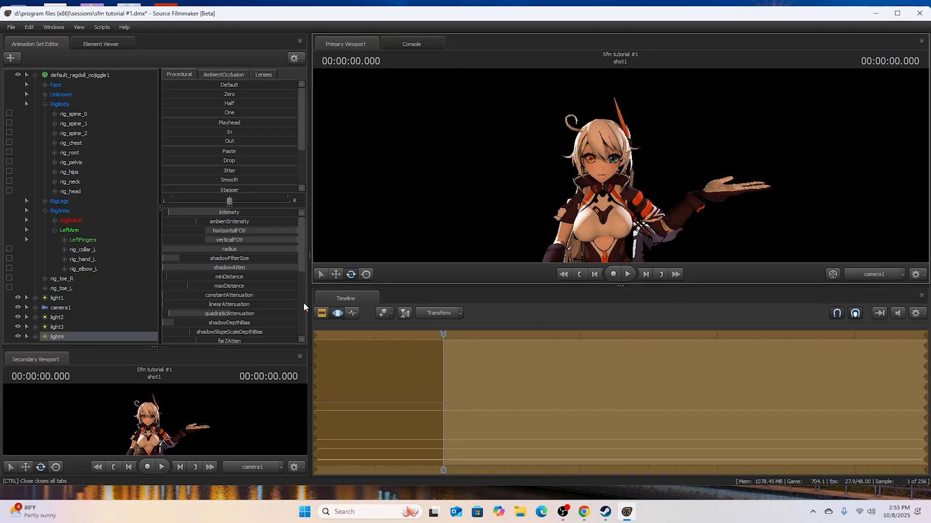
click(324, 313)
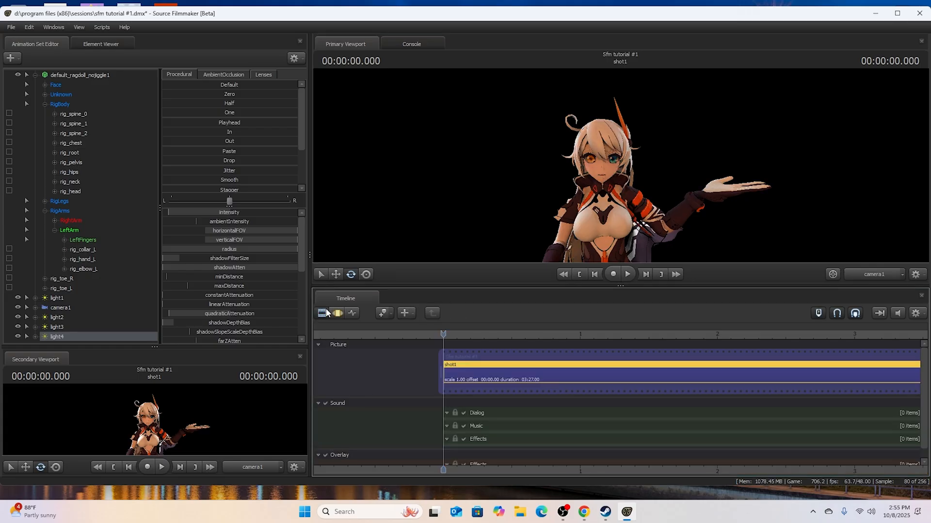
- Try other color_red, color_green and color_blue values on light4, raise all three to maximum and preview the result
click(337, 313)
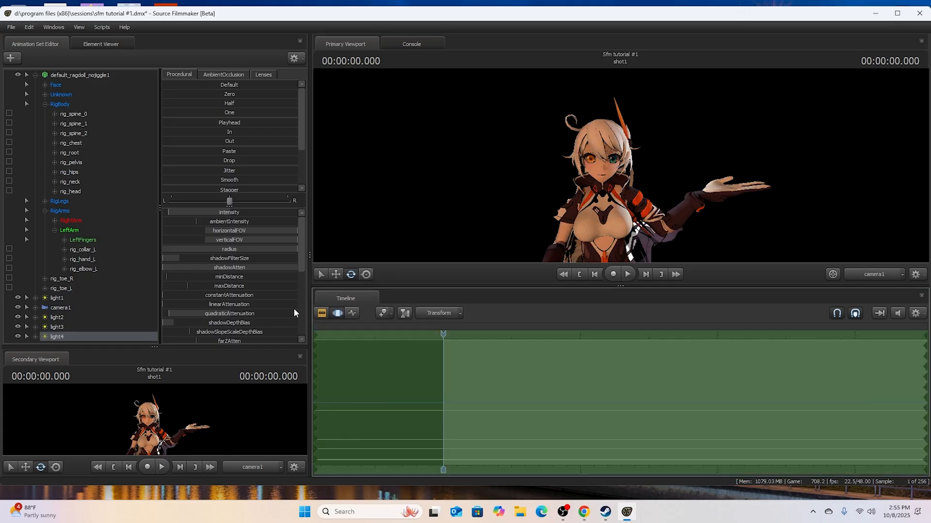
drag(301, 257, 289, 301)
drag(209, 310, 251, 302)
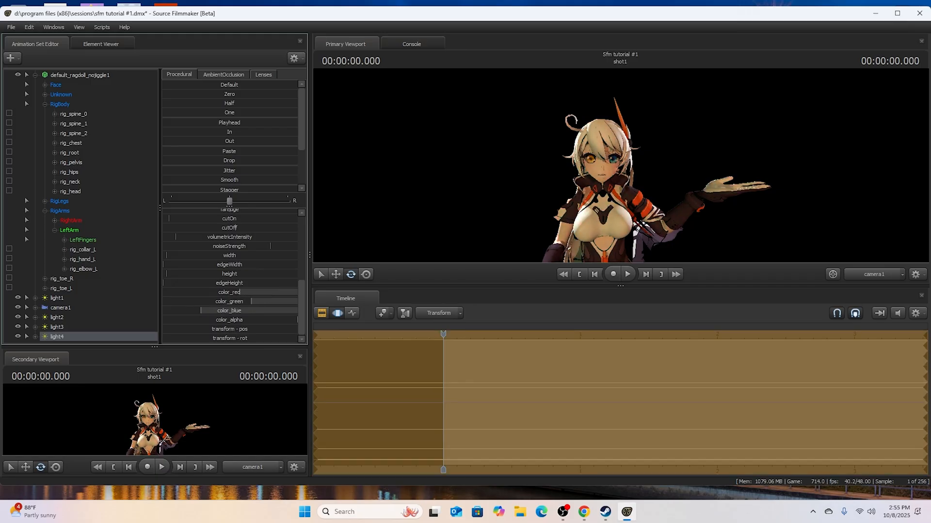
drag(209, 310, 362, 293)
click(321, 315)
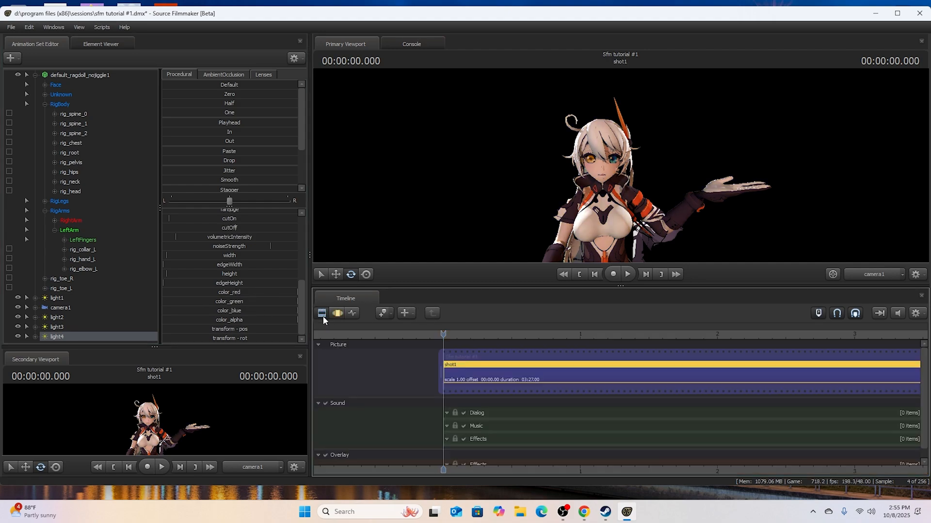
- Tint light4 warm by lowering color_green and color_blue, fine-tune its quadraticAttenuation and preview the result in the Clip Editor
click(338, 315)
drag(285, 301, 216, 303)
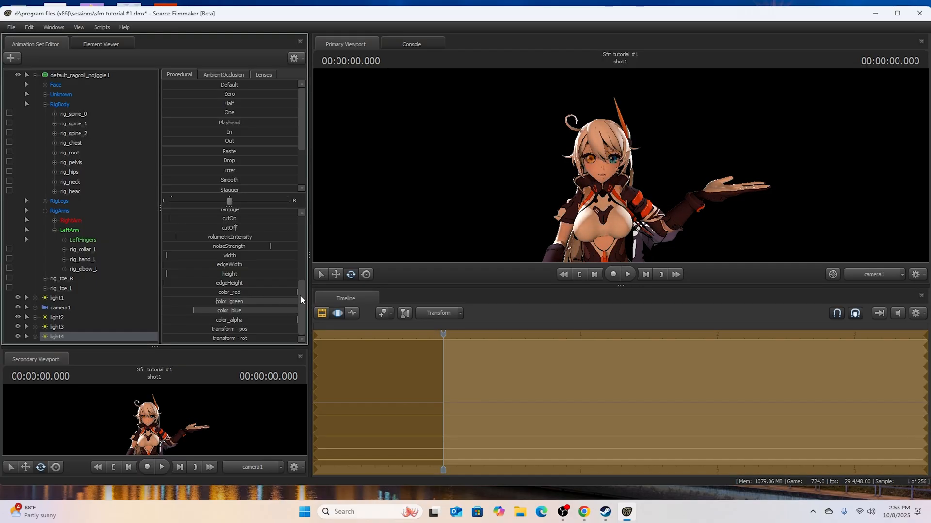
scroll(211, 281, up, 5)
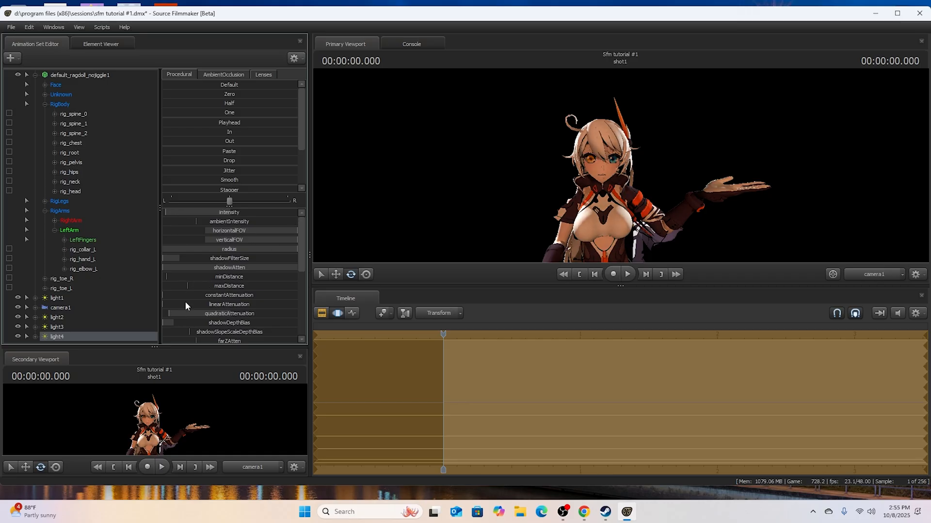
drag(182, 314, 385, 334)
click(323, 313)
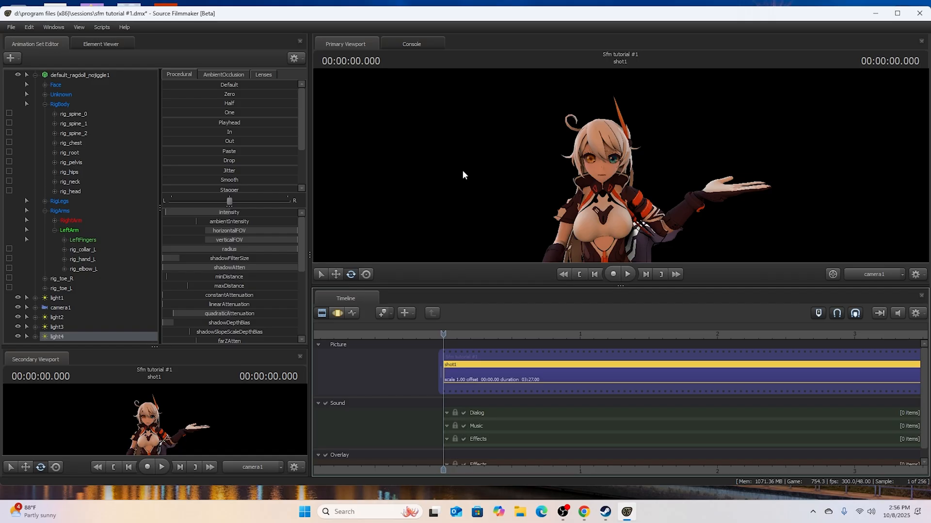
- Reframe camera1 in the Motion Editor so the character shifts slightly left, and preview the shot in the Clip Editor
click(341, 313)
click(103, 307)
drag(69, 307, 616, 173)
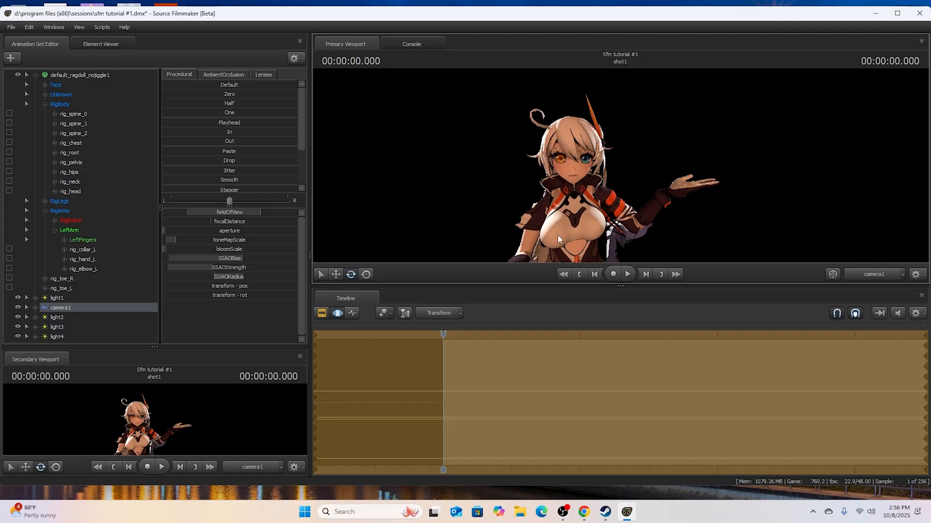
click(321, 313)
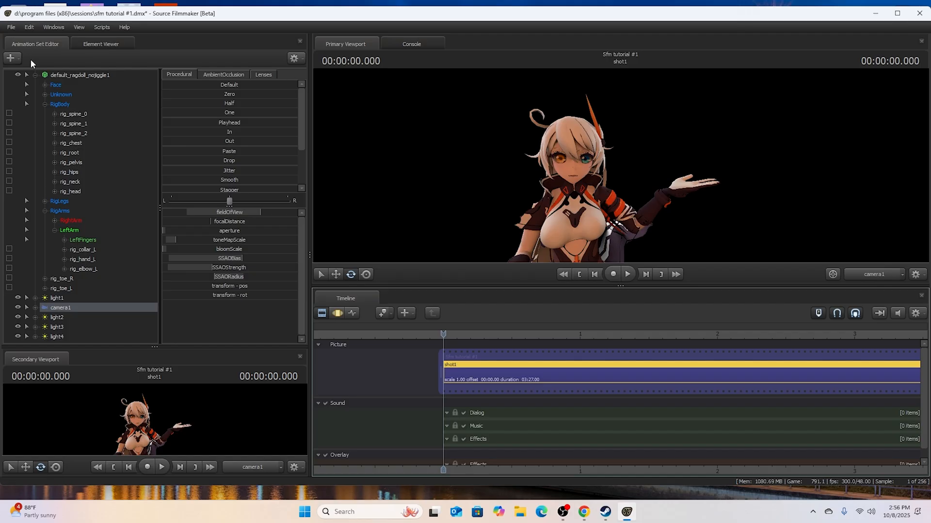
- Start creating an animation set for a new model and filter the model list for "freddy"
click(27, 75)
right_click(68, 203)
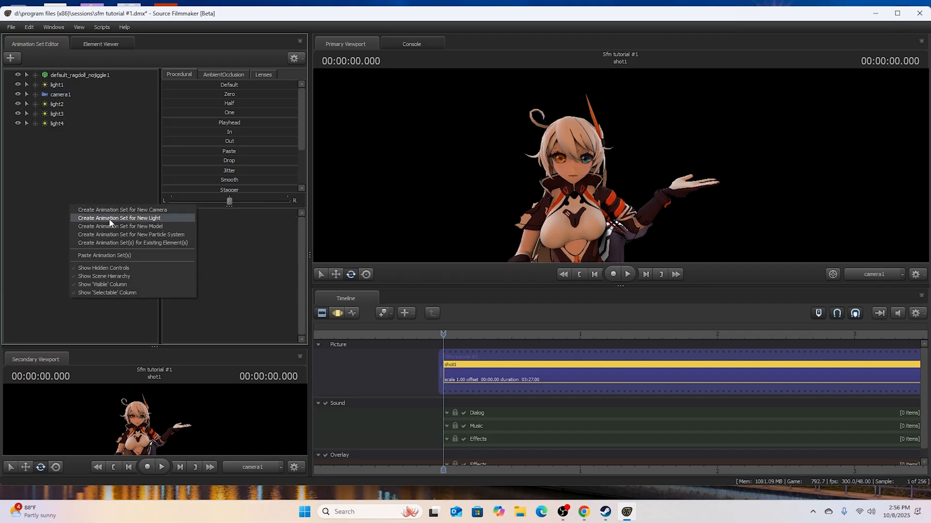
click(123, 231)
click(245, 350)
key(BackSpace)
key(BackSpace)
key(BackSpace)
key(BackSpace)
key(BackSpace)
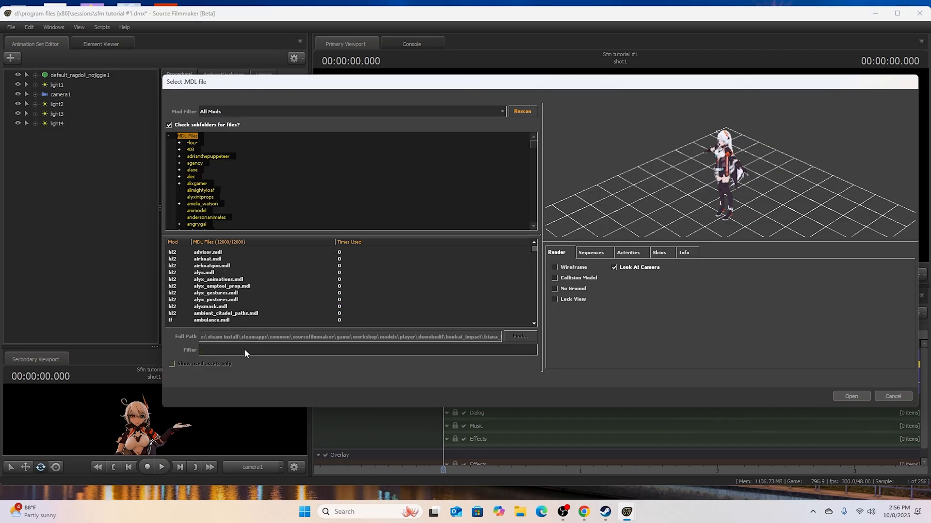
text(freddy)
- Find a Freddy model in the filtered list and load it into the shot
scroll(218, 304, down, 10)
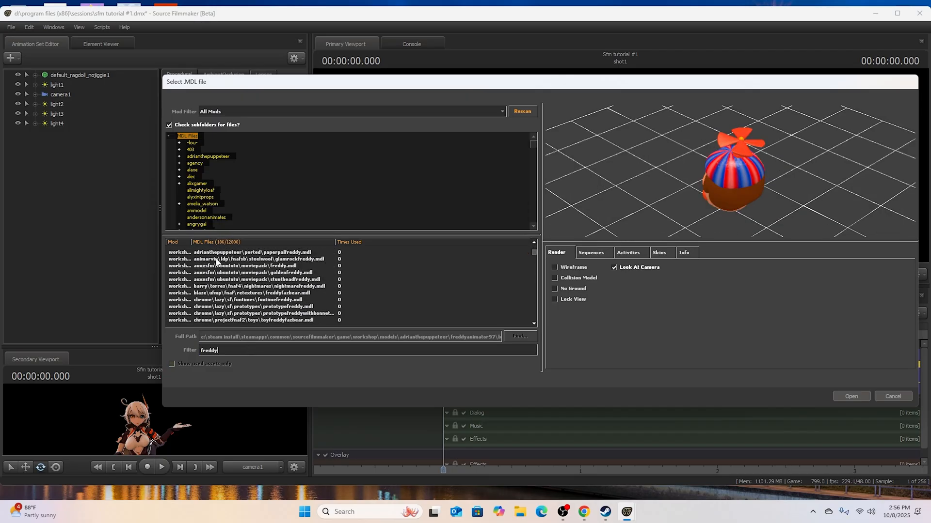
scroll(230, 265, down, 6)
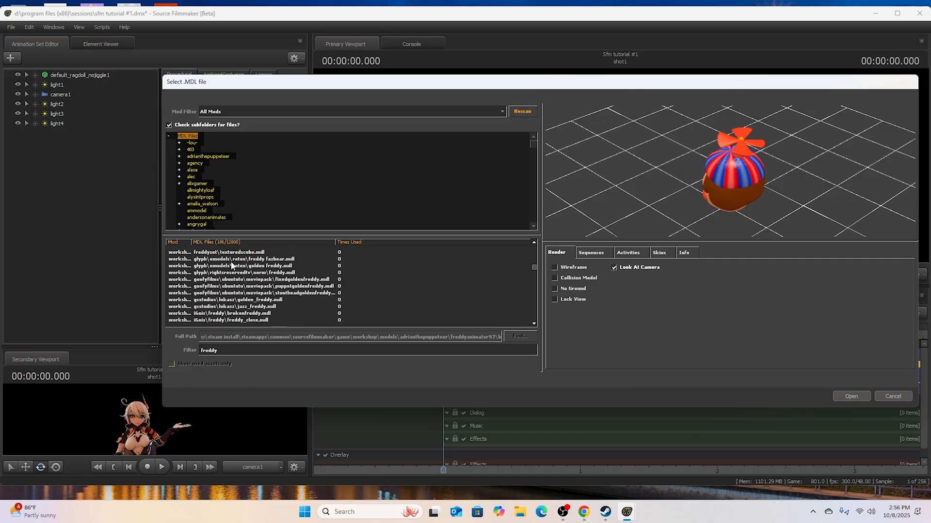
scroll(244, 265, down, 3)
scroll(245, 265, down, 15)
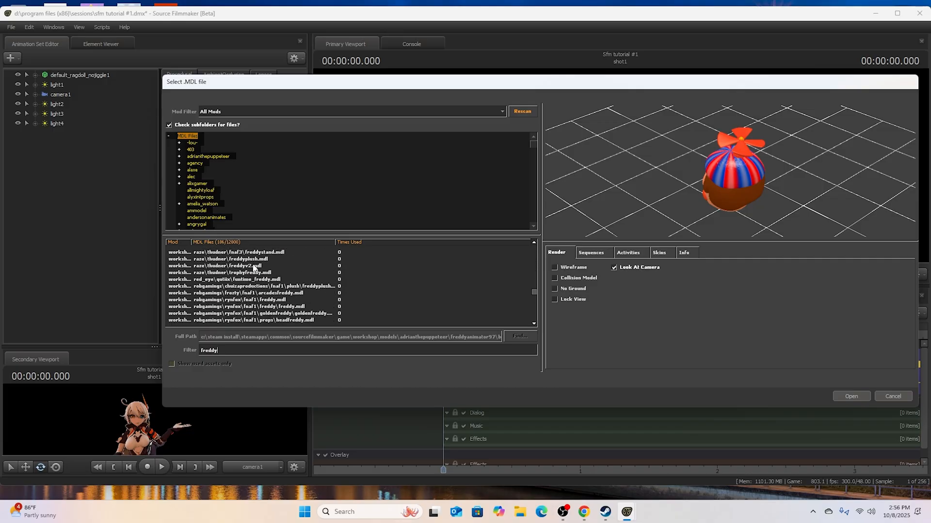
scroll(257, 275, down, 10)
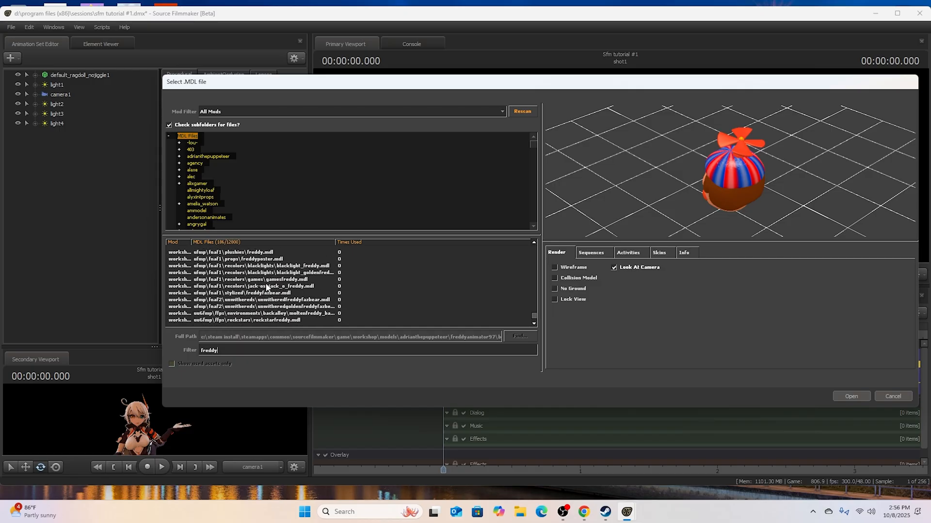
double_click(266, 288)
- Change the Mic body group of the freddy1 model
right_click(57, 135)
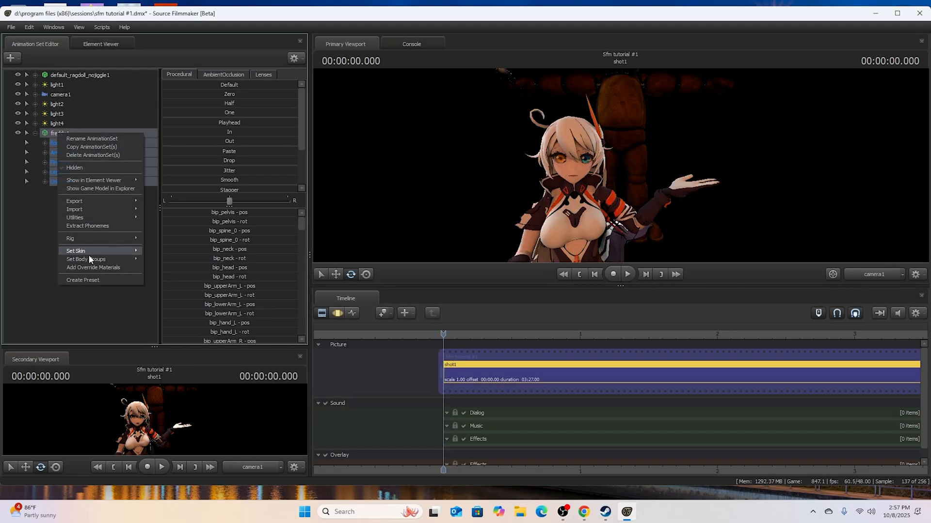
click(36, 228)
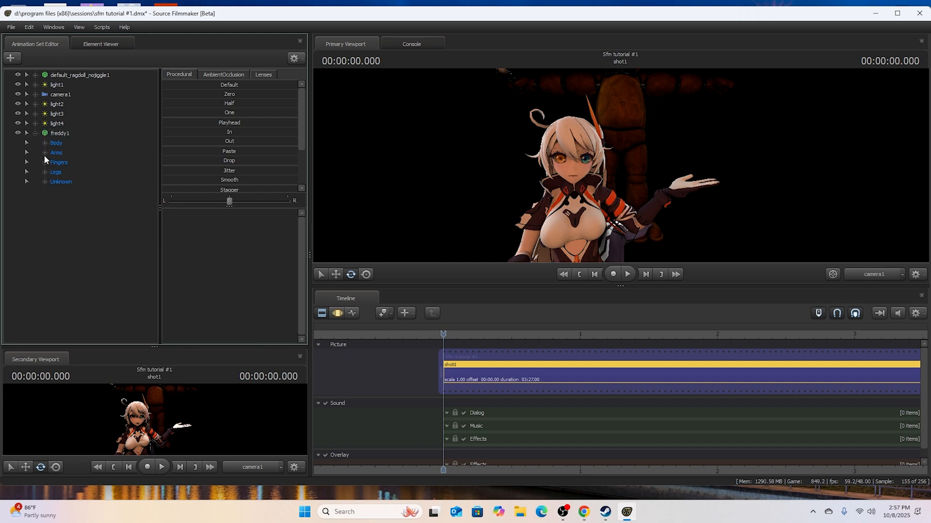
right_click(59, 139)
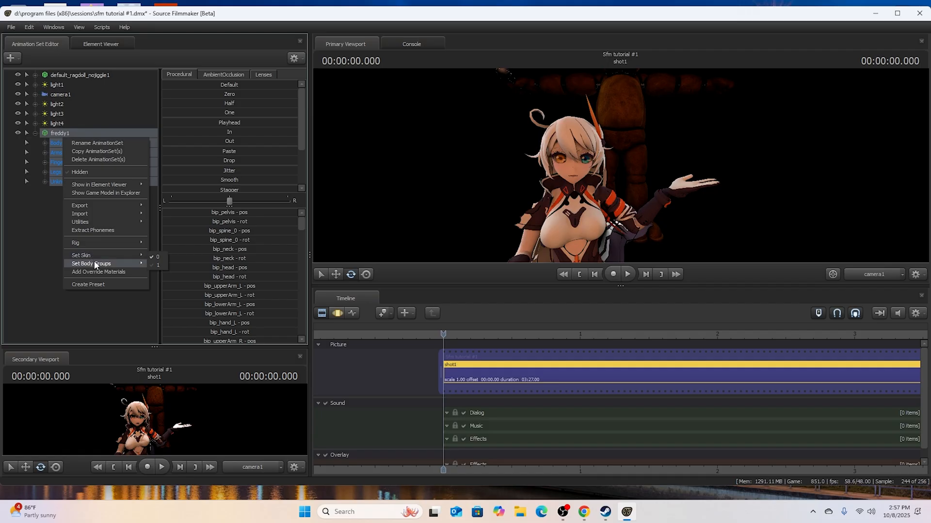
mouse_move(94, 264)
click(29, 257)
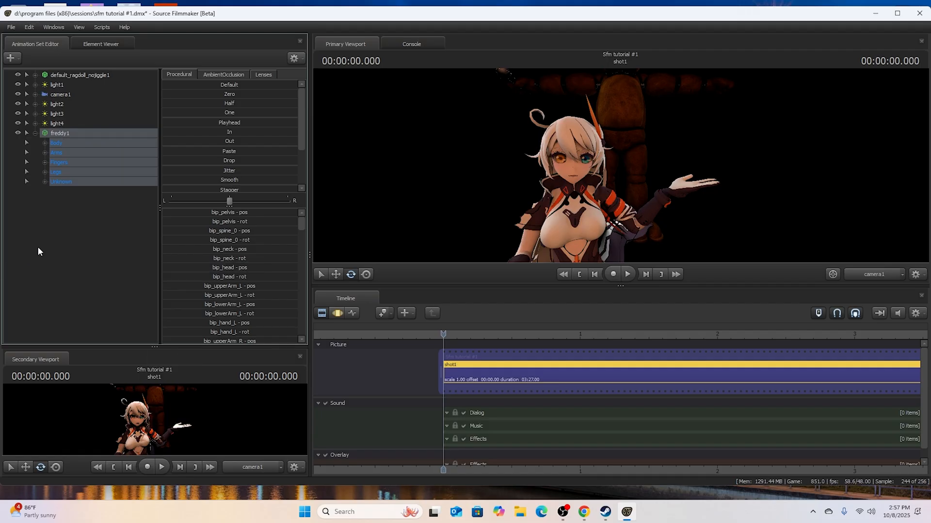
right_click(68, 137)
mouse_move(83, 260)
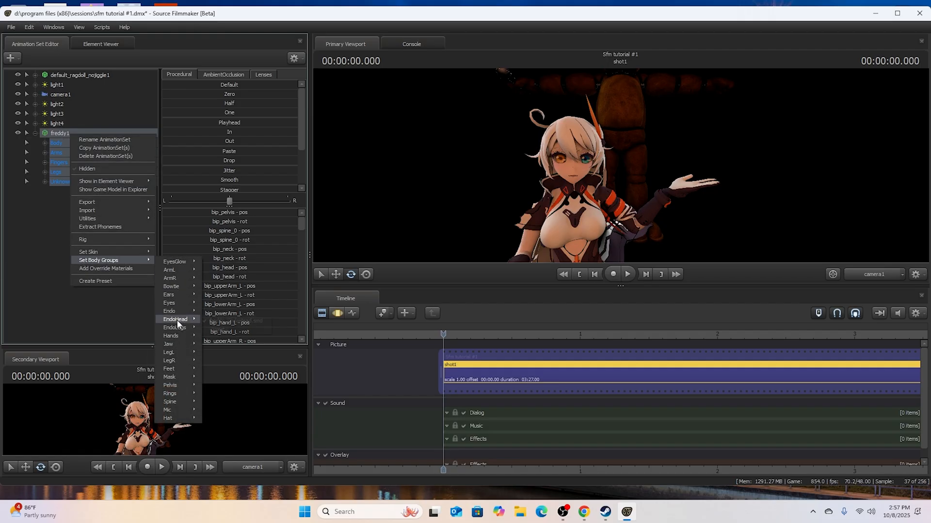
mouse_move(189, 410)
click(216, 419)
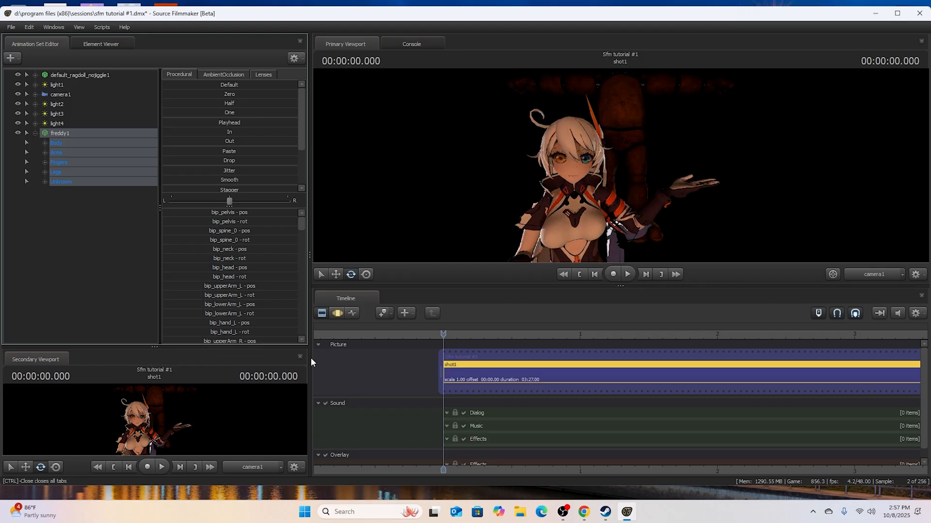
- In the Motion Editor, move freddy1's rootTransform so the bear stands beside the girl's outstretched hand
click(337, 313)
click(44, 143)
click(77, 153)
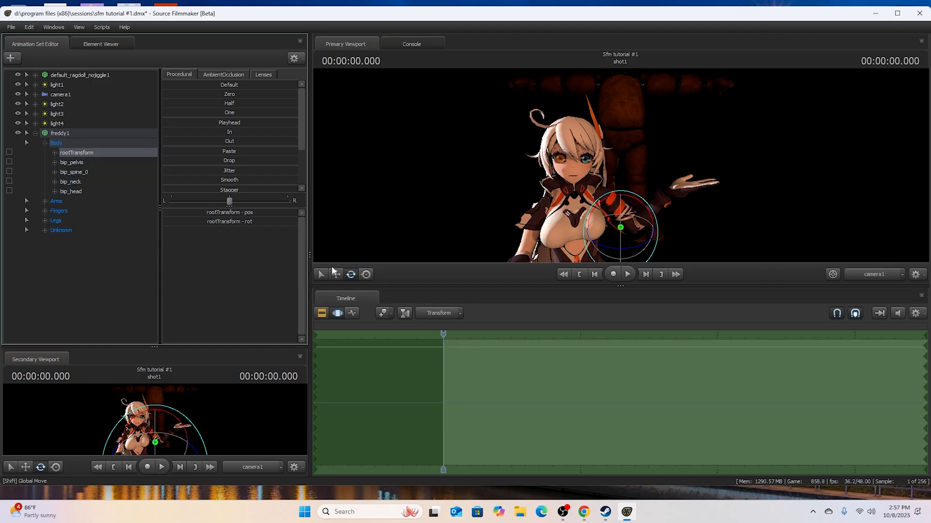
drag(604, 229, 747, 325)
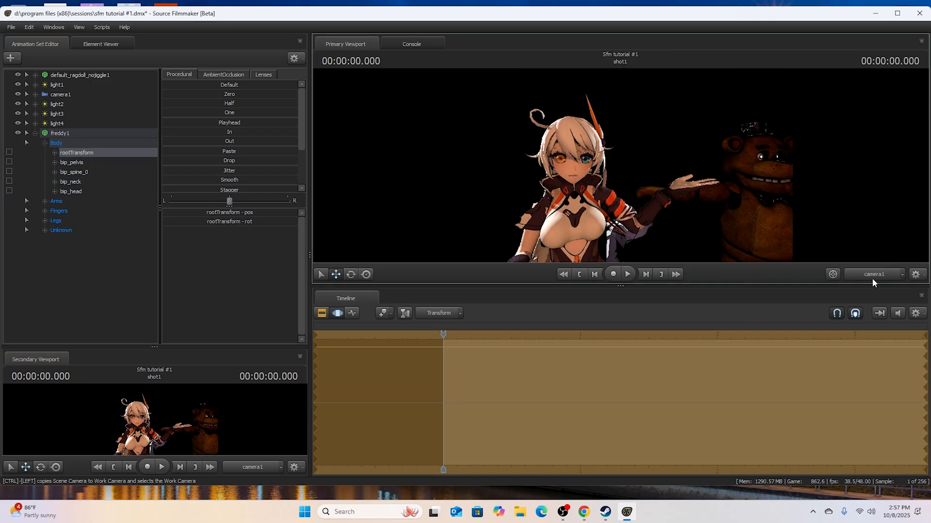
- Using the Work Camera, adjust the height of freddy1's rootTransform and rotate the bear to face forward
click(871, 277)
drag(815, 227, 844, 226)
drag(620, 165, 641, 200)
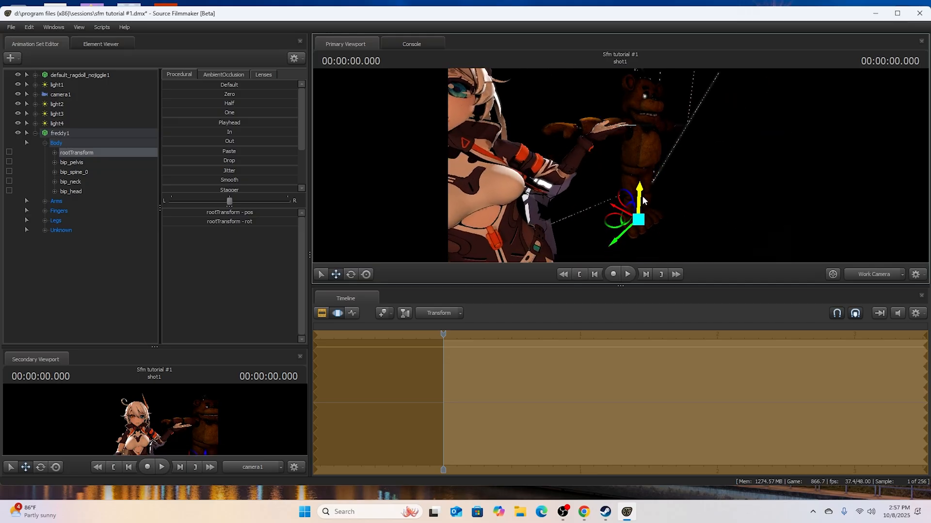
key(e)
drag(658, 238, 621, 249)
- Lower freddy1's left arm by rotating bip_upperArm_L and bip_lowerArm_L
double_click(71, 200)
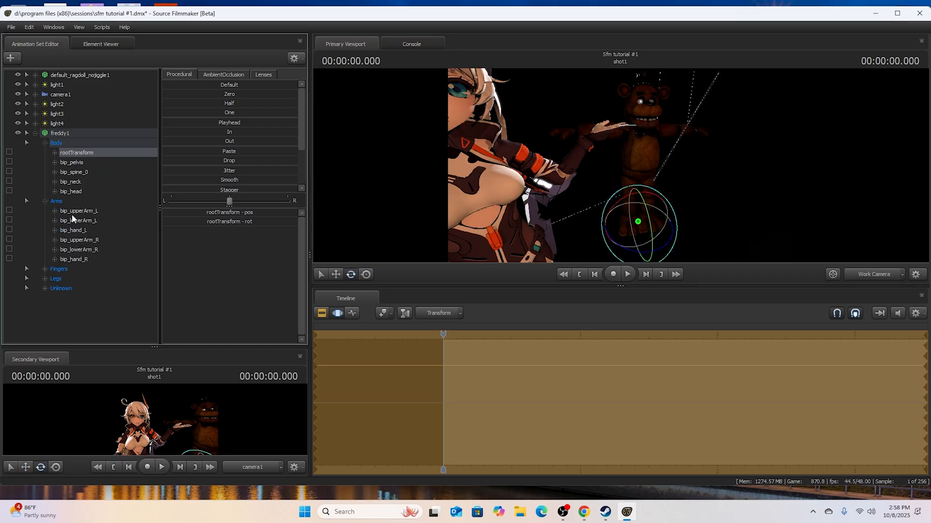
click(73, 213)
drag(647, 109, 674, 100)
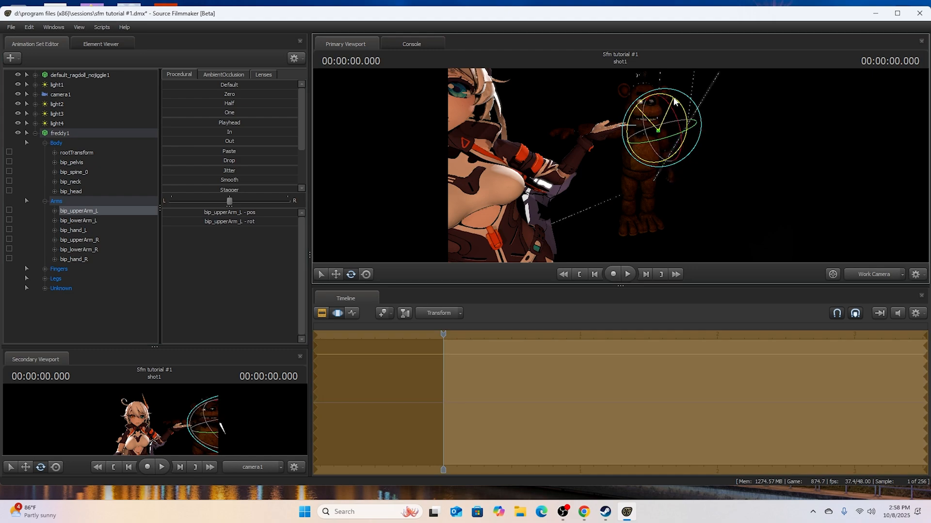
click(78, 220)
drag(637, 132, 636, 133)
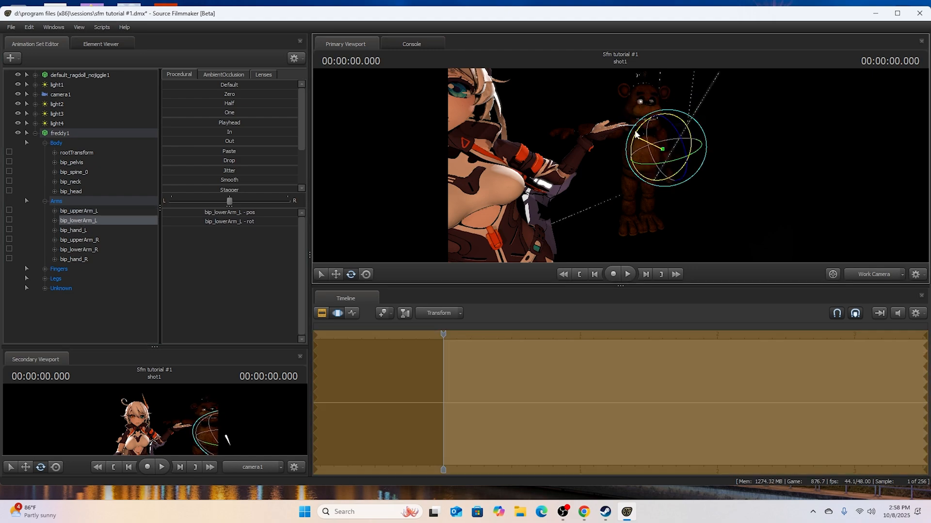
- Lower freddy1's right arm by rotating bip_upperArm_R, select bip_lowerArm_R and return the view to camera1
click(74, 240)
drag(593, 106, 575, 124)
click(106, 250)
click(832, 274)
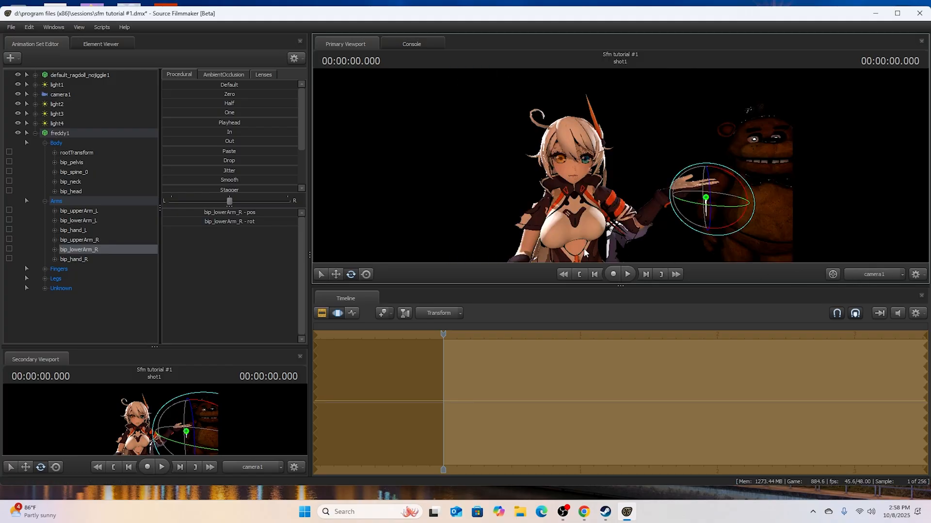
- Apply the rig_universalv3 rig to freddy1 and turn its rig_head
right_click(68, 136)
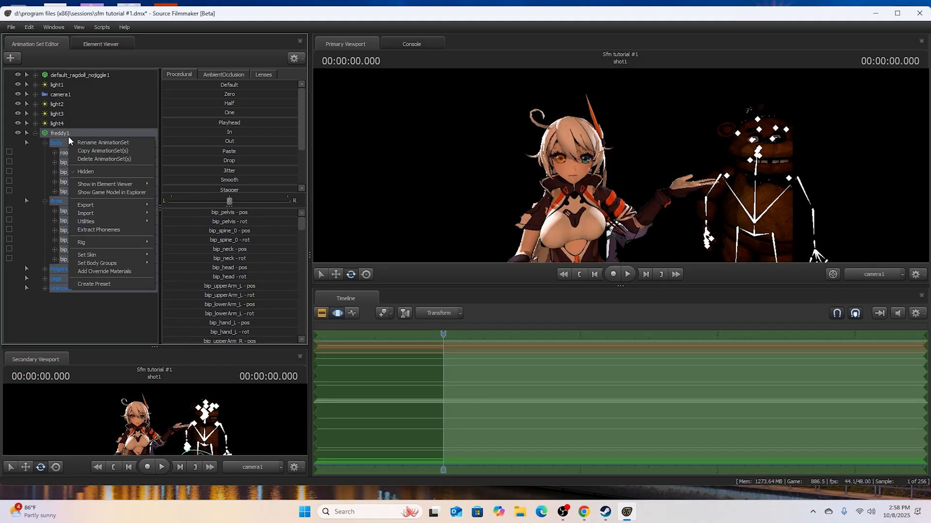
mouse_move(151, 240)
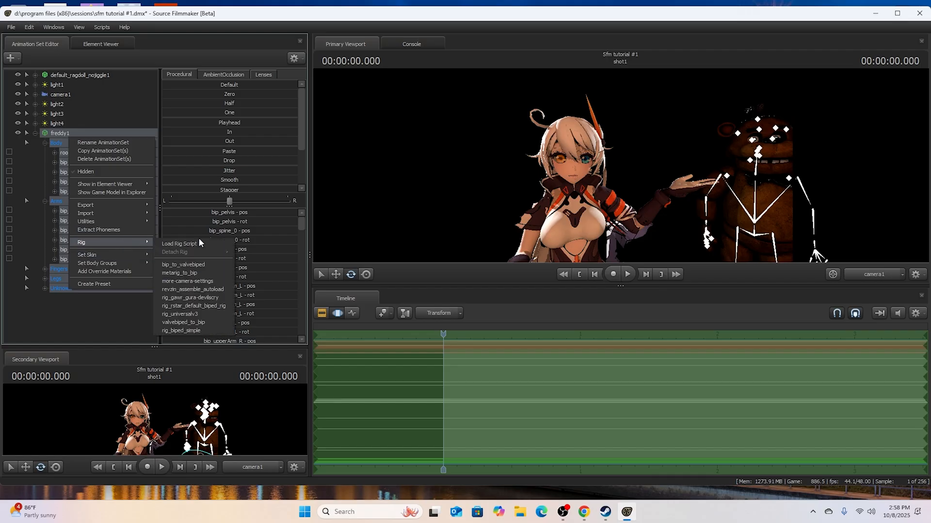
click(180, 314)
ctrl+click(743, 172)
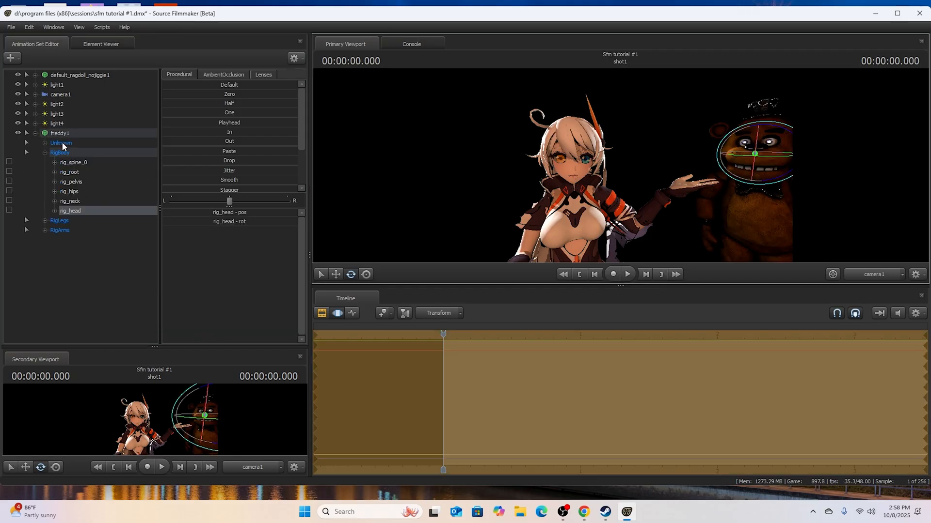
click(45, 144)
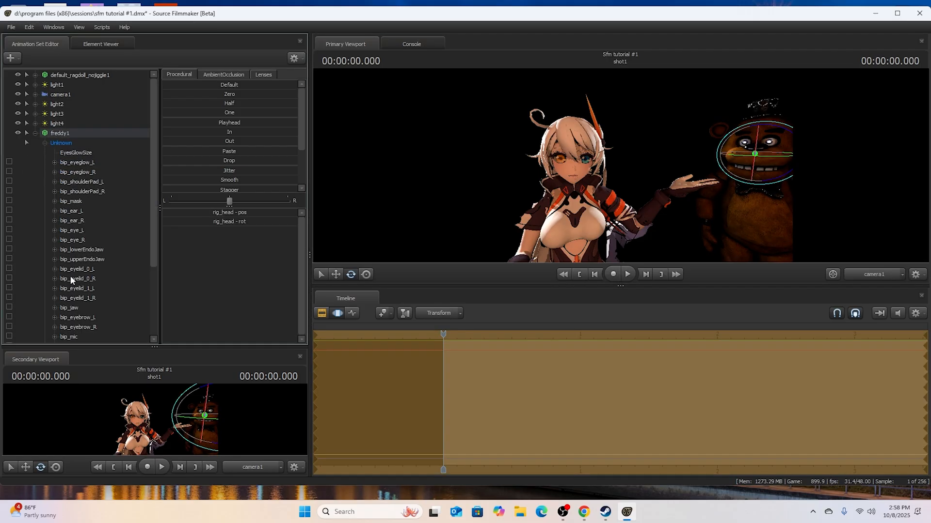
click(55, 279)
click(78, 297)
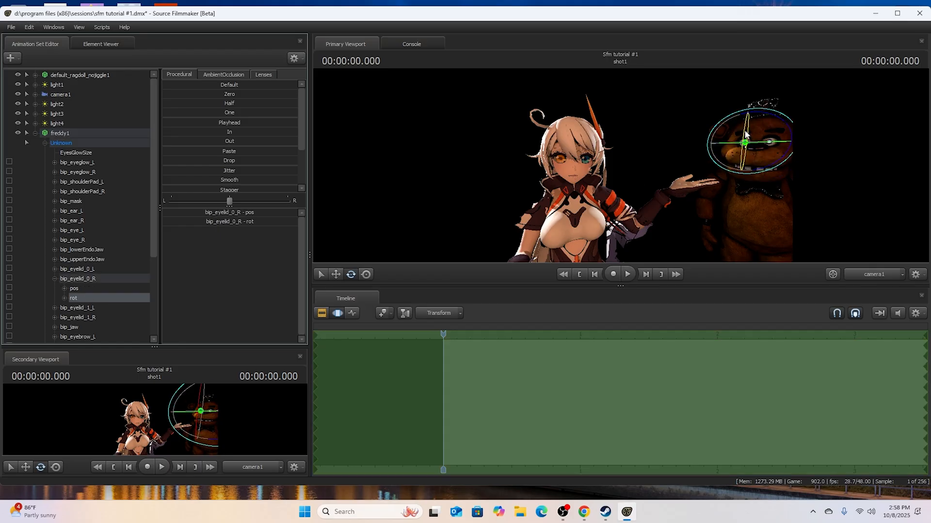
click(42, 149)
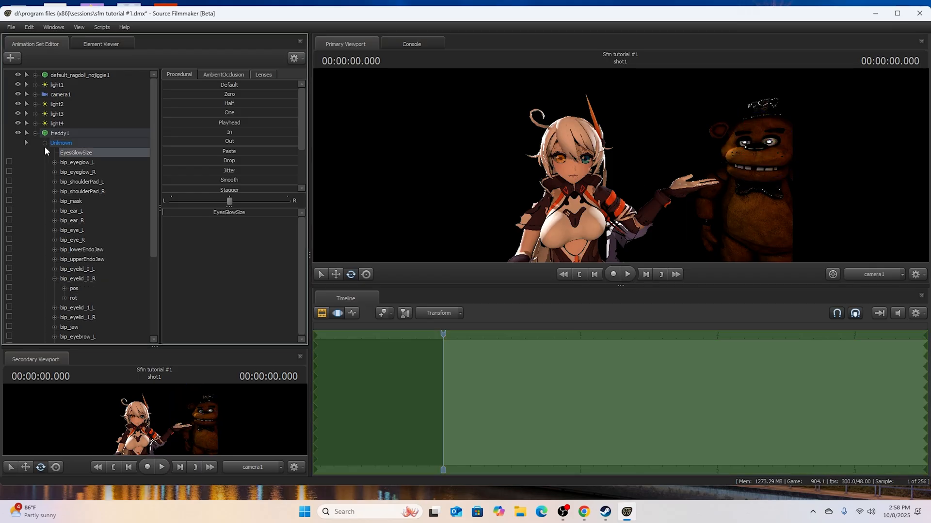
click(44, 144)
- Move freddy1's rig_hand_R up to the girl's outstretched hand and rotate it so the arm reaches toward her
click(54, 240)
click(82, 259)
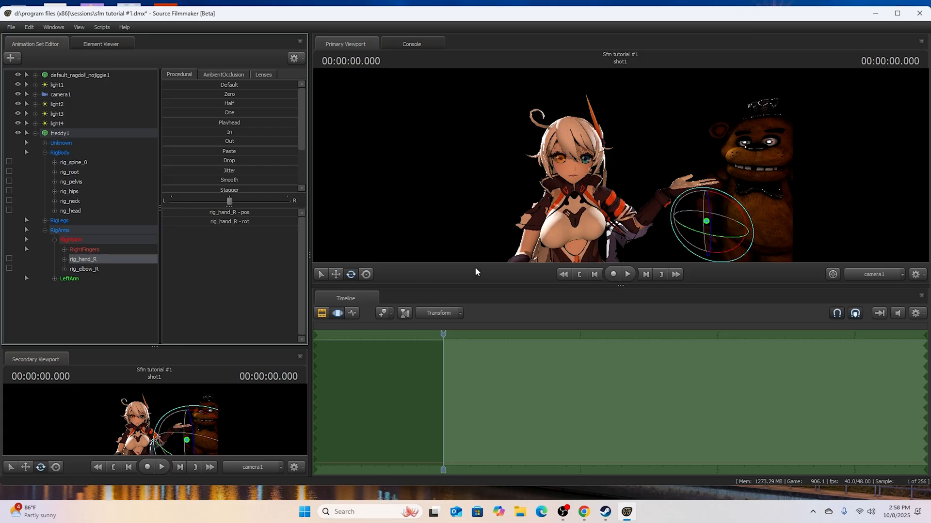
click(332, 278)
drag(707, 203, 698, 170)
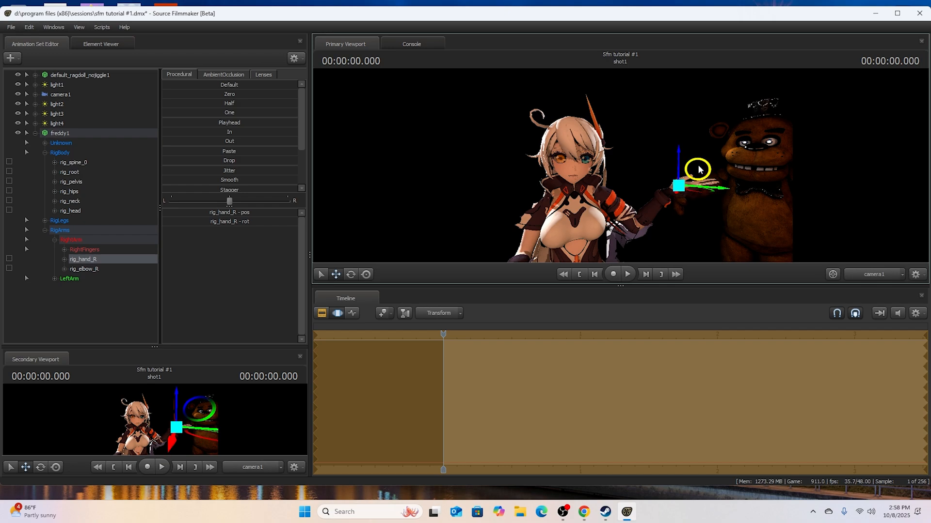
click(350, 272)
mouse_move(659, 184)
mouse_down()
mouse_move(675, 180)
mouse_move(662, 137)
mouse_move(667, 167)
mouse_up()
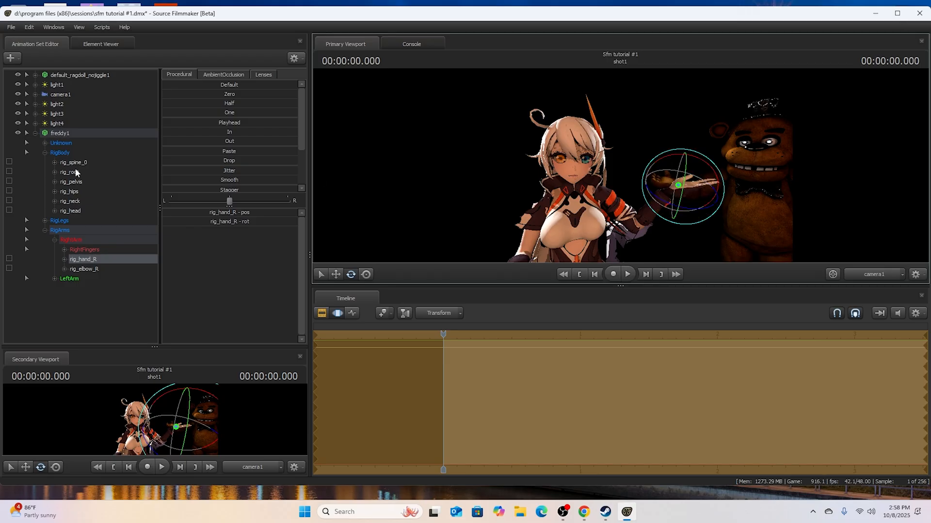
- Try rotating both of freddy1's eyes together through the rot controls of bip_eye_L and bip_eye_R, and undo the rotation
click(45, 143)
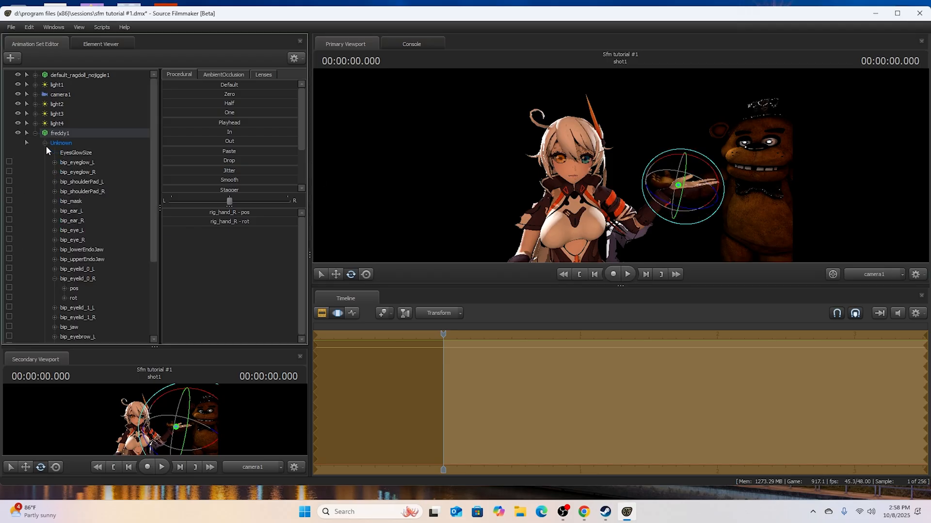
click(52, 220)
click(53, 233)
click(54, 259)
click(73, 250)
ctrl+click(73, 279)
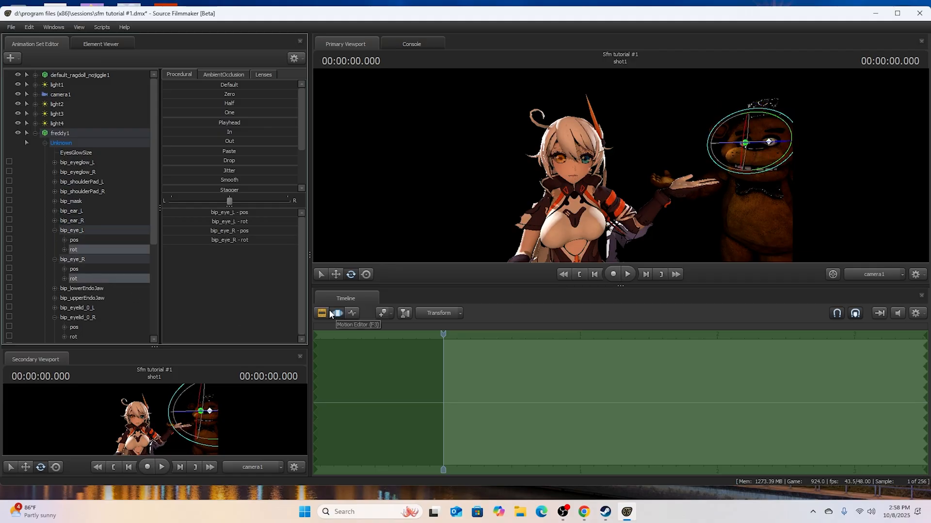
drag(743, 153, 744, 145)
click(30, 27)
click(53, 37)
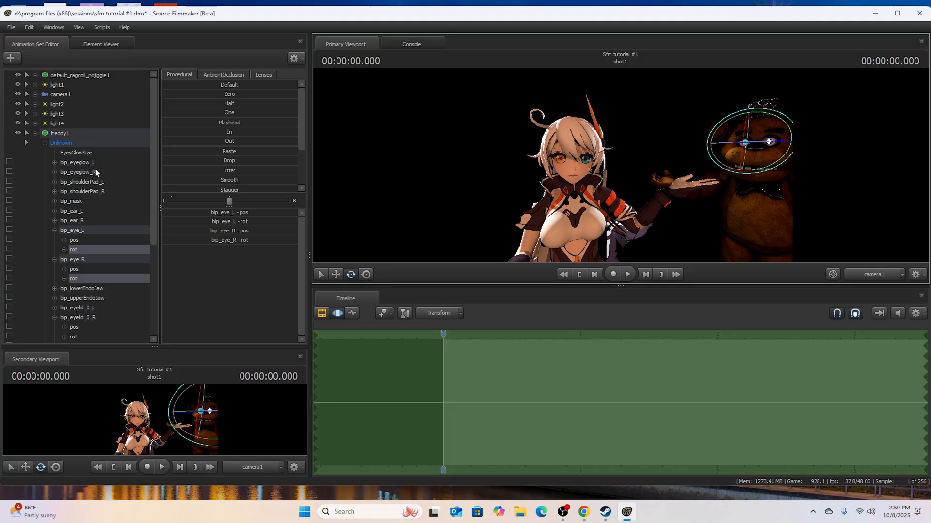
- Lock bip_eyeglow_L to bip_eye_L and bip_eyeglow_R to bip_eye_R so the glows follow freddy1's eyes
click(56, 231)
click(55, 240)
click(55, 278)
click(85, 231)
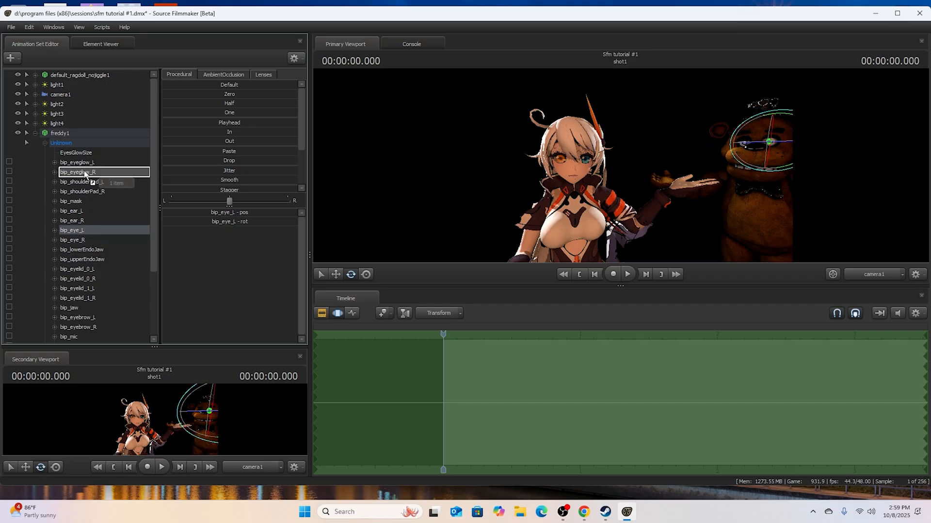
click(75, 240)
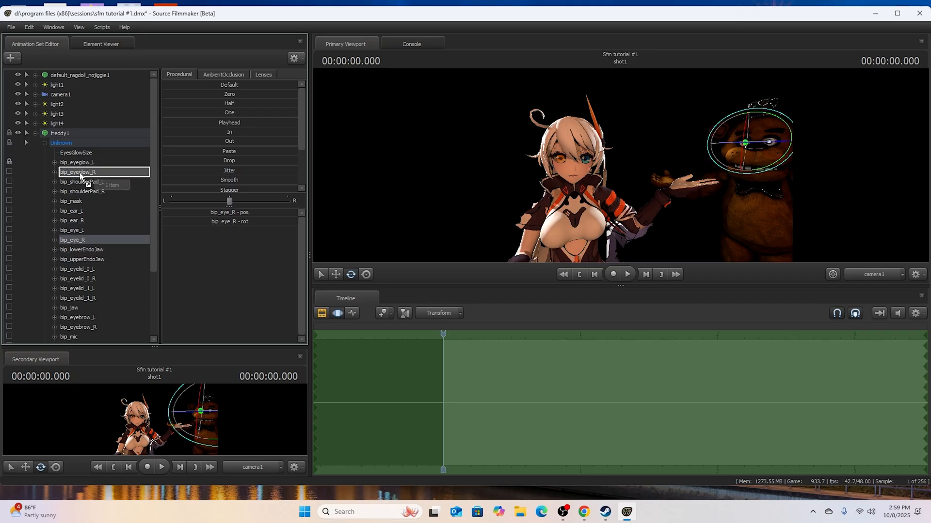
- Rotate freddy1's eyes together through the rot controls of bip_eye_L and bip_eye_R, and collapse freddy1's control list
click(54, 239)
click(54, 231)
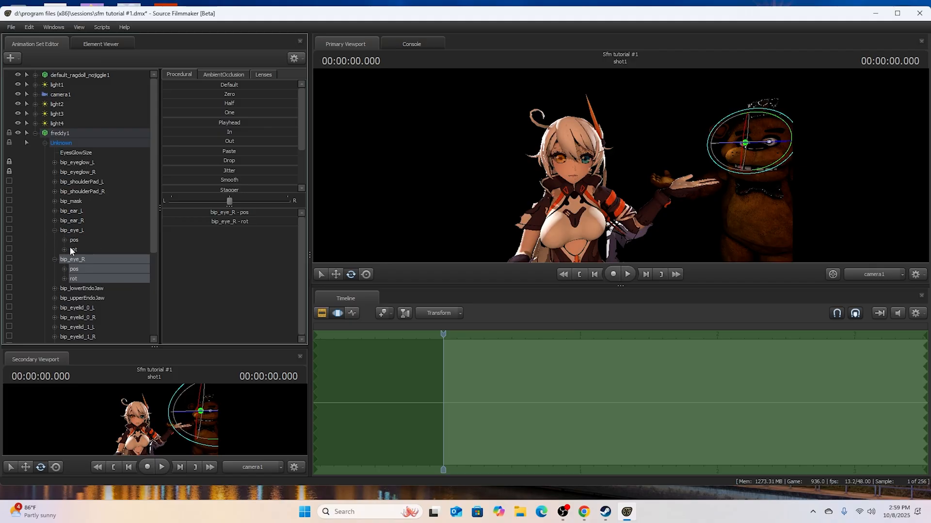
click(72, 250)
ctrl+click(80, 277)
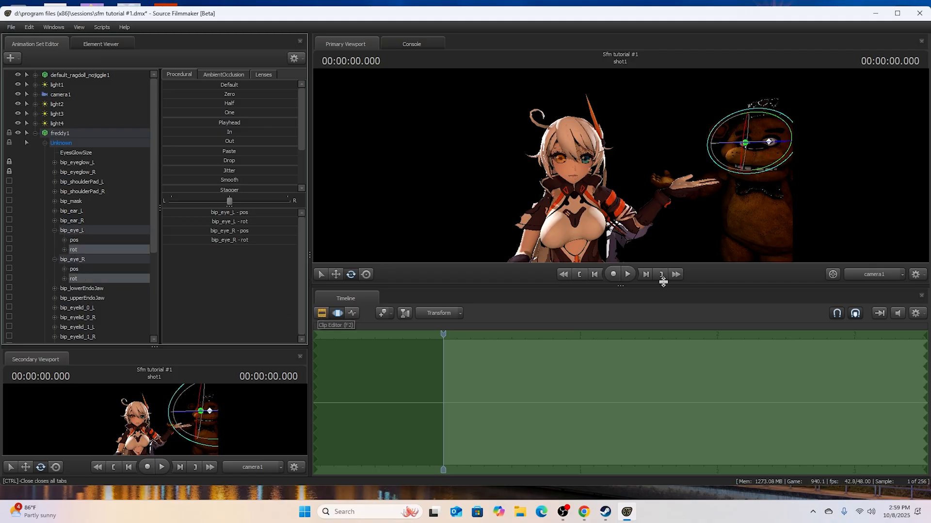
drag(747, 130, 746, 129)
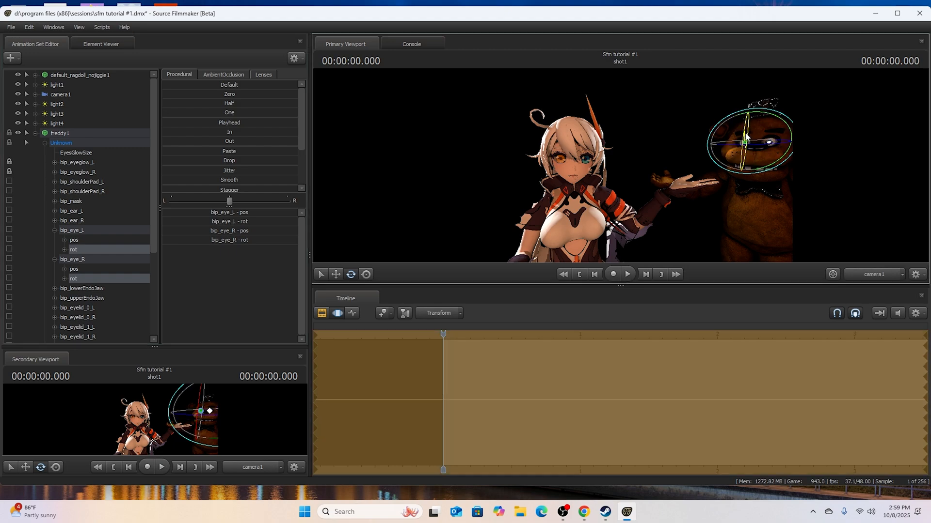
click(325, 312)
click(534, 373)
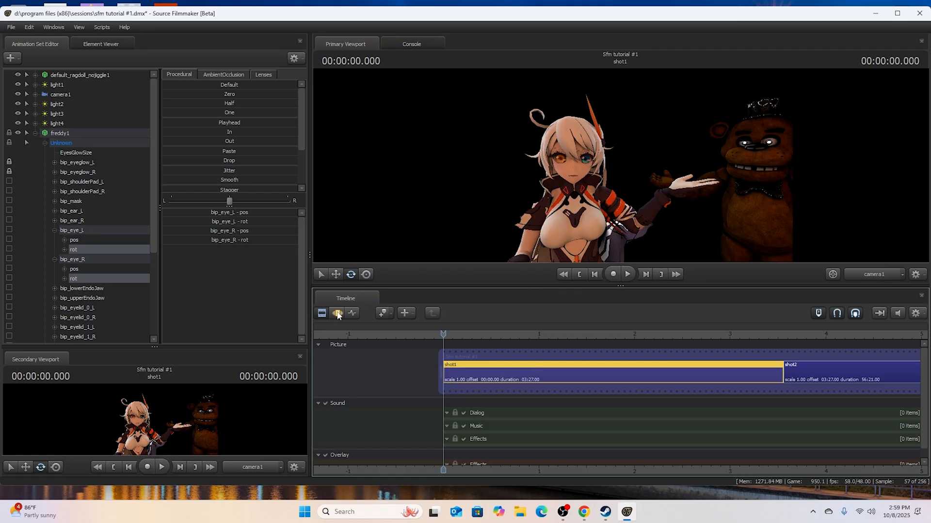
click(337, 313)
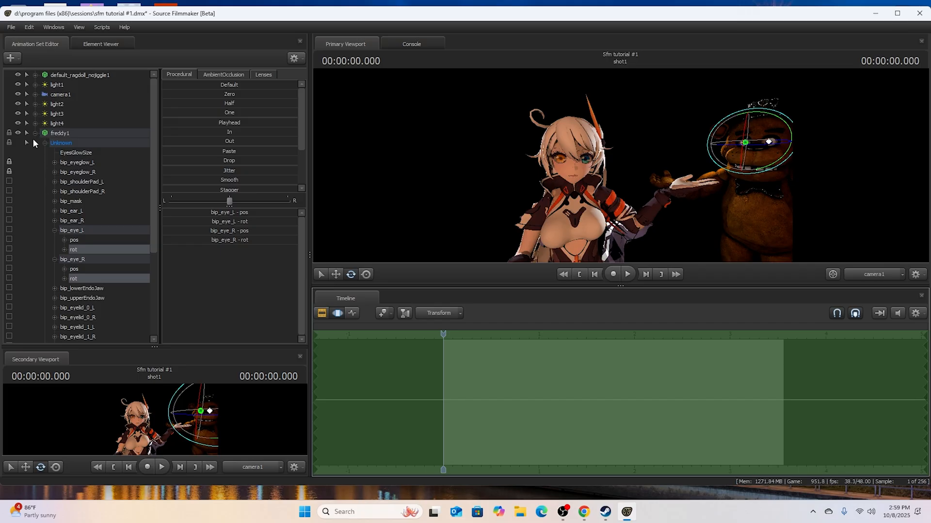
double_click(45, 133)
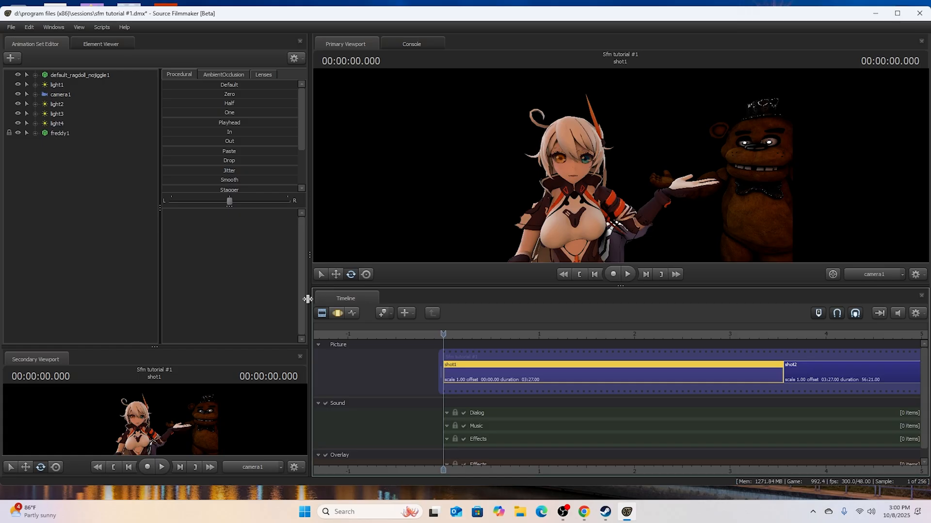
- Rotate freddy1's rig_spine_0 to turn his upper body
click(334, 312)
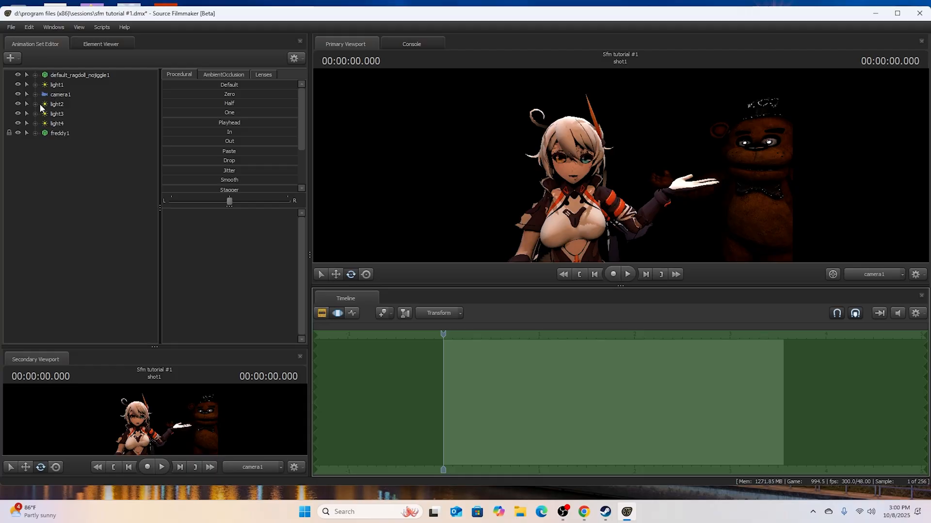
click(35, 133)
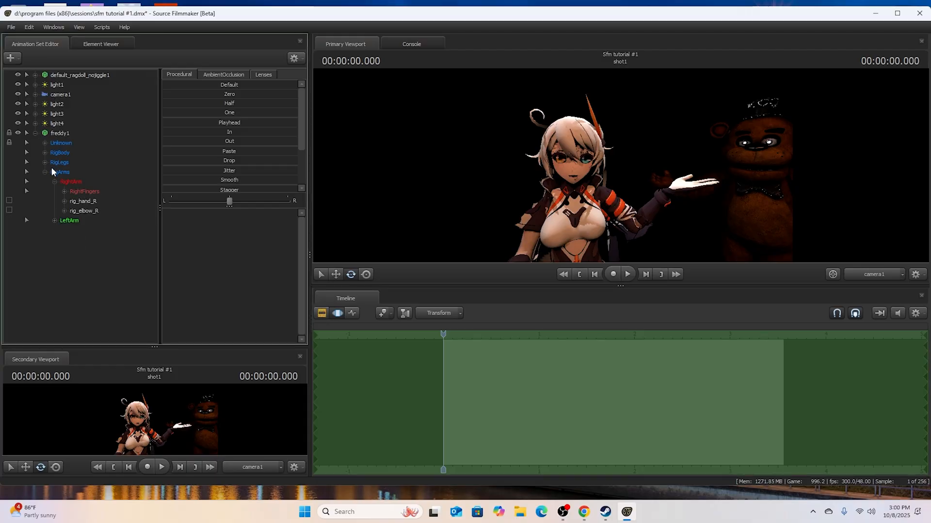
click(45, 152)
click(74, 163)
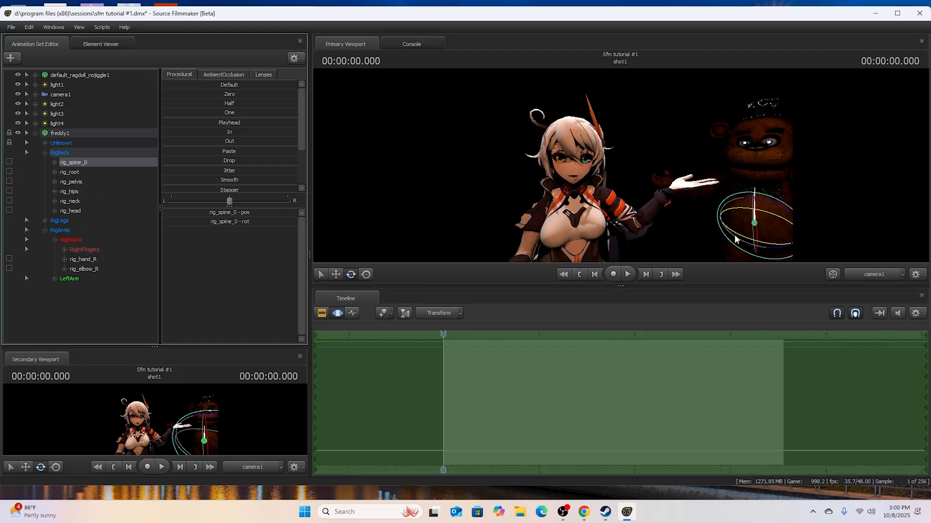
drag(743, 242, 756, 248)
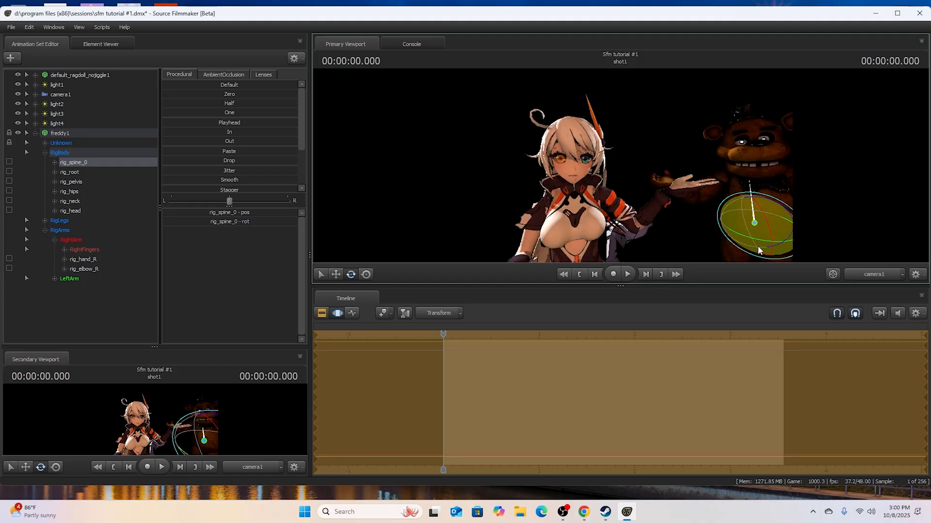
- Rotate freddy1's rig_head to adjust the head after the spine turn, and return to the shot clips
click(70, 211)
drag(772, 164, 758, 166)
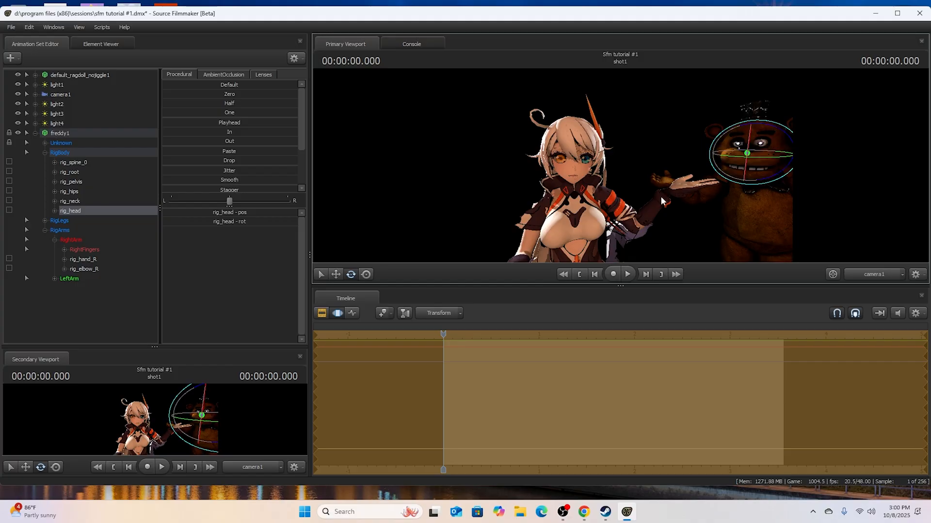
click(321, 313)
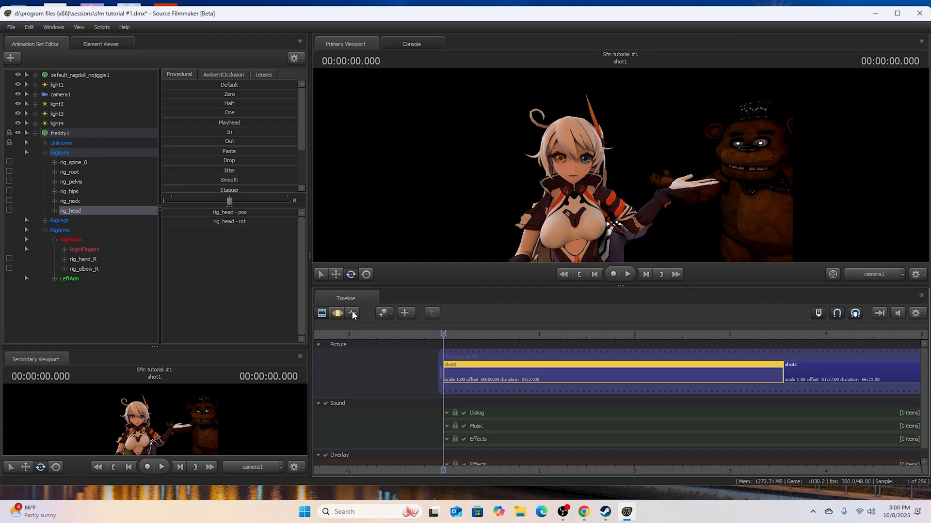
- Open the movie export settings and examine the export type, format, resolution and duration options
key(ctrl+m)
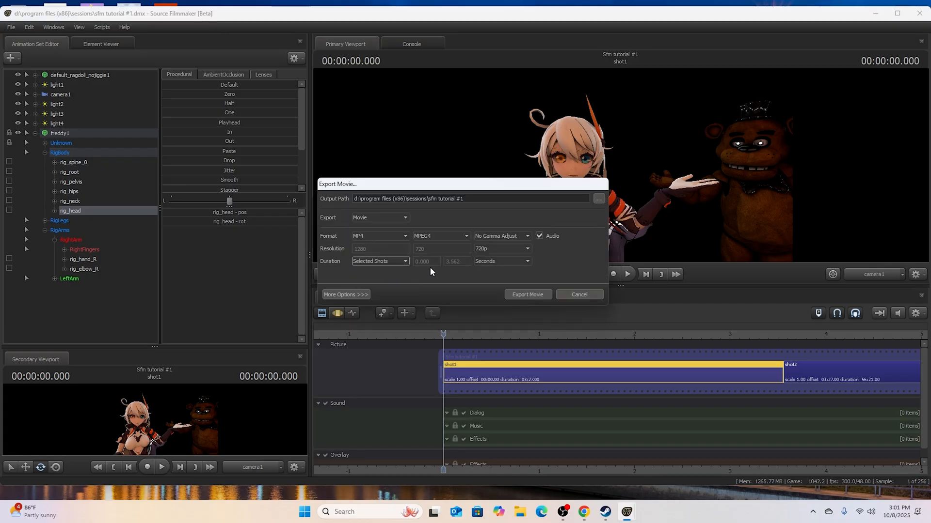
click(487, 248)
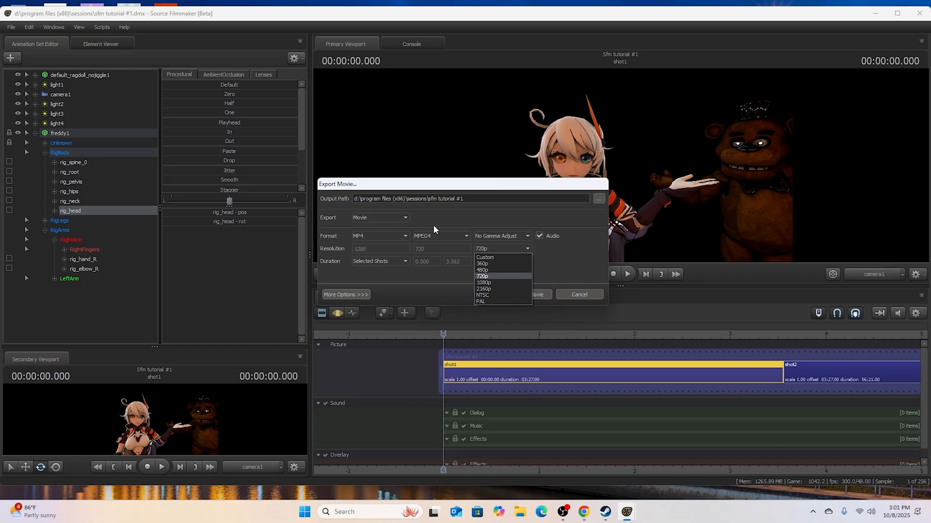
click(578, 296)
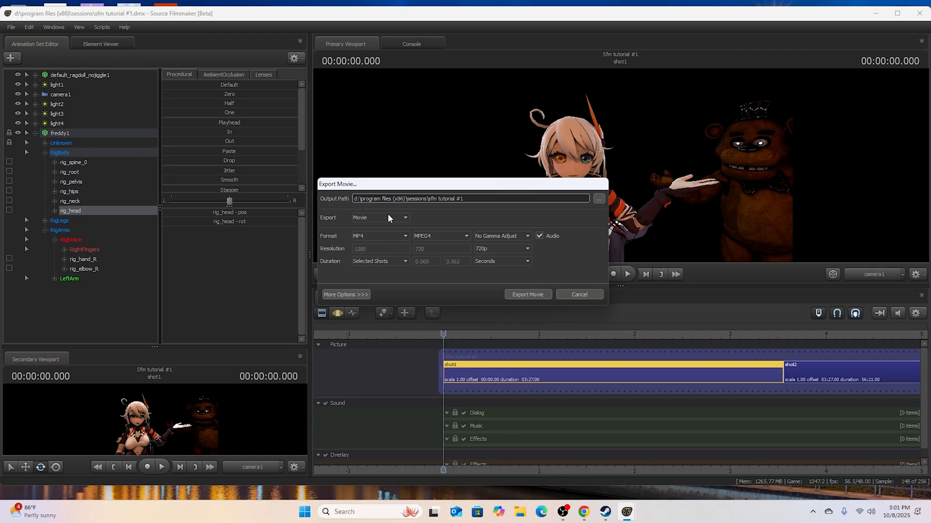
click(371, 218)
click(367, 216)
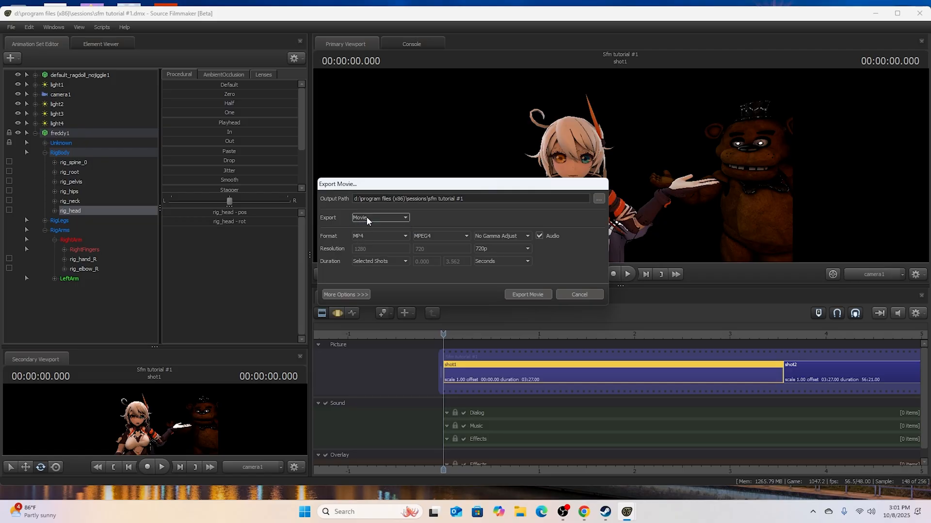
click(366, 235)
click(367, 235)
click(364, 261)
click(364, 261)
click(472, 261)
click(483, 265)
- Set the movie export resolution to 1080p
click(487, 248)
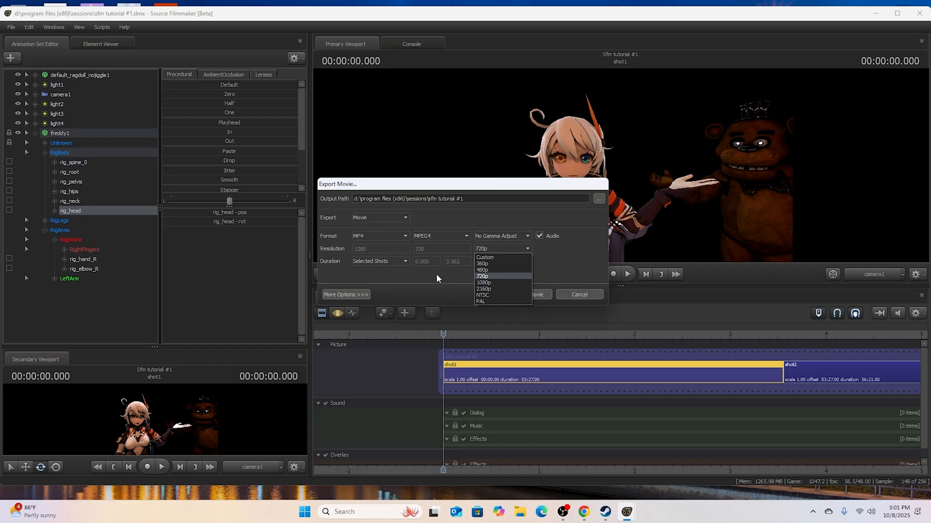
click(483, 288)
click(495, 248)
click(494, 283)
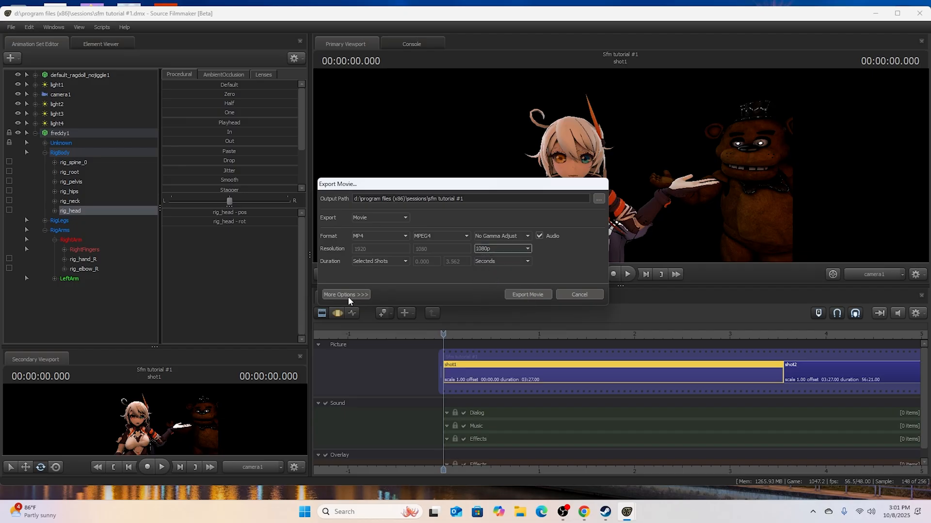
- Override the shutter speed with 0.012 in the movie export's layoff settings, and close the dialog without exporting
click(341, 295)
click(433, 297)
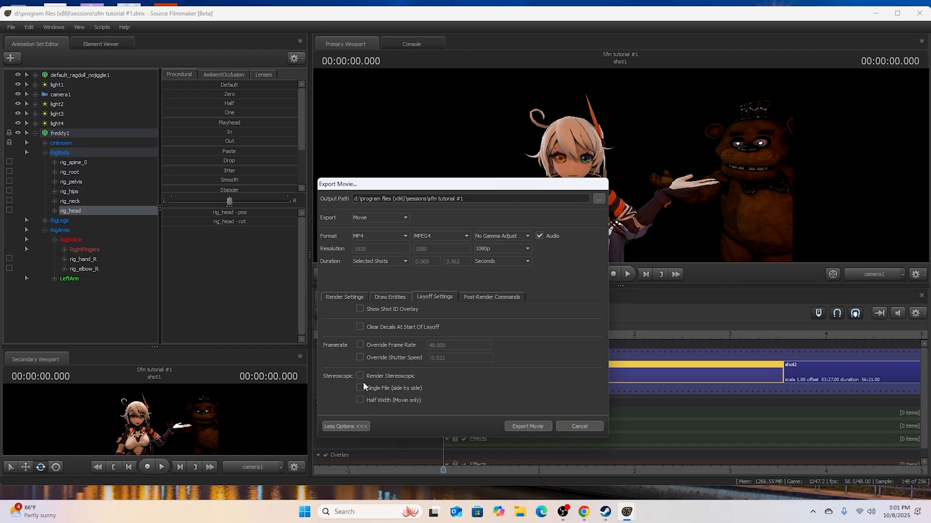
click(359, 358)
click(451, 361)
key(BackSpace)
text(12)
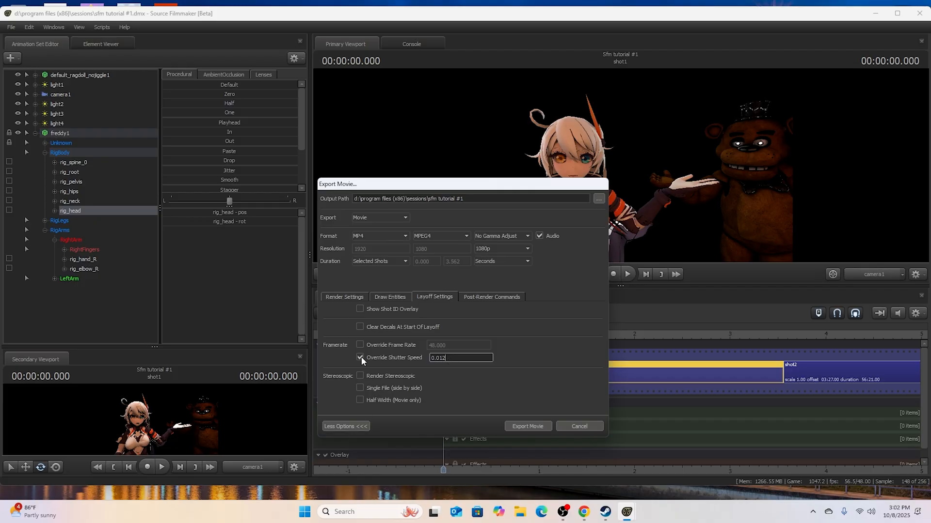
click(346, 426)
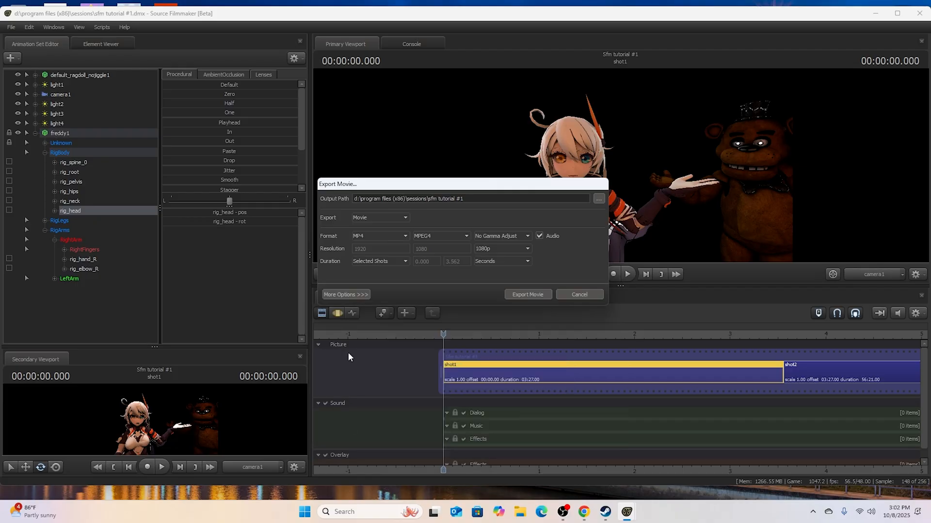
click(347, 295)
click(354, 426)
click(595, 293)
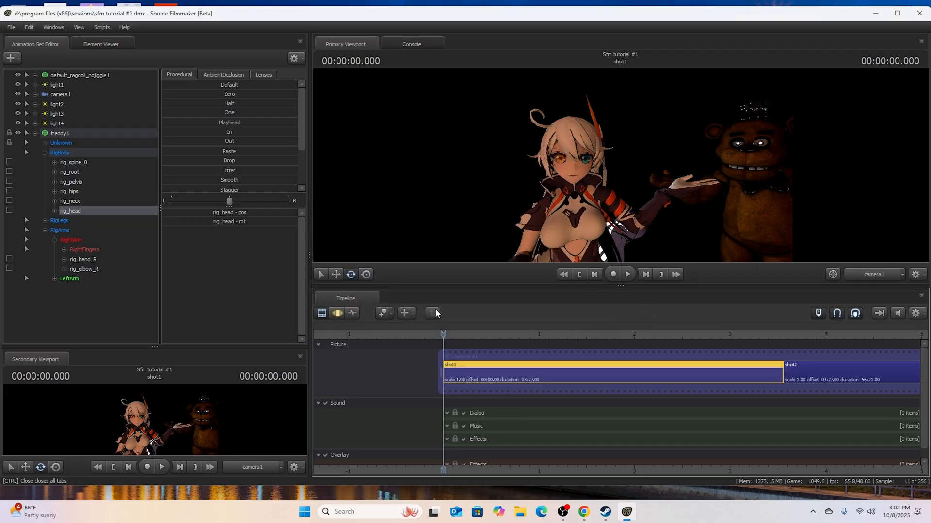
- Select camera1 and check the primary viewport's render settings
click(338, 314)
click(327, 313)
click(65, 94)
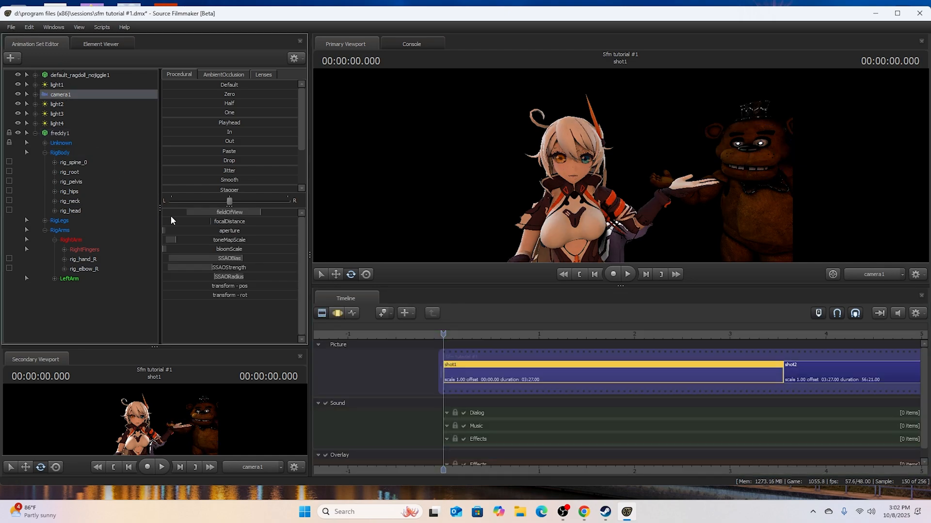
right_click(425, 154)
click(425, 154)
click(490, 295)
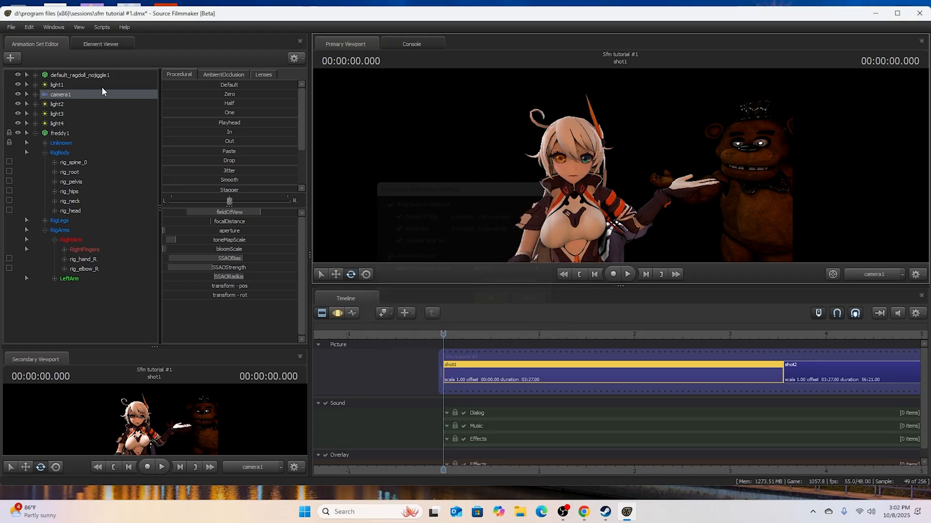
- Open the poster export, choose PNG as the image format, and close it without exporting
click(12, 28)
mouse_move(72, 124)
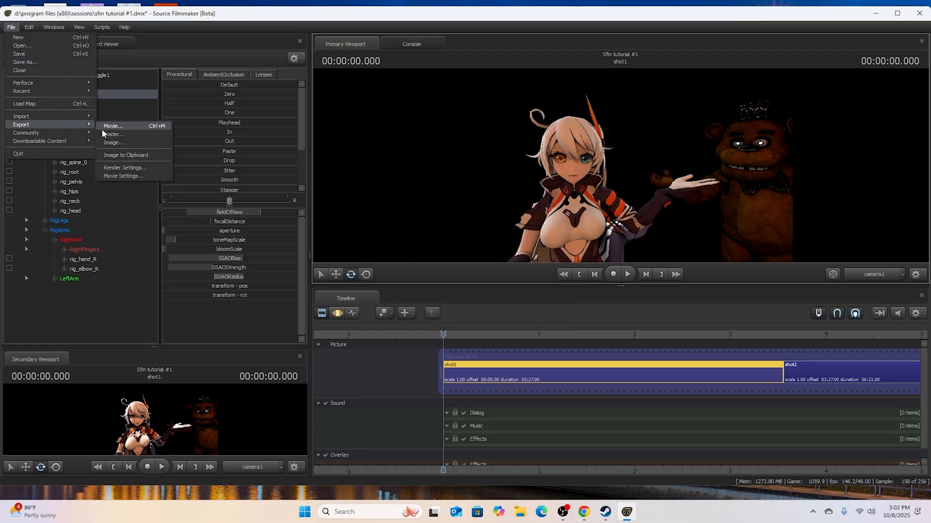
click(115, 134)
click(394, 261)
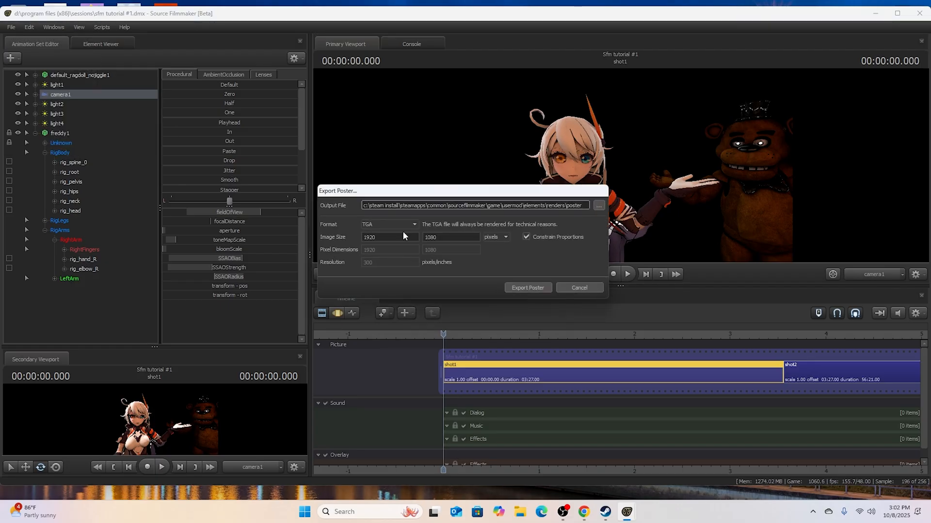
click(400, 229)
click(396, 237)
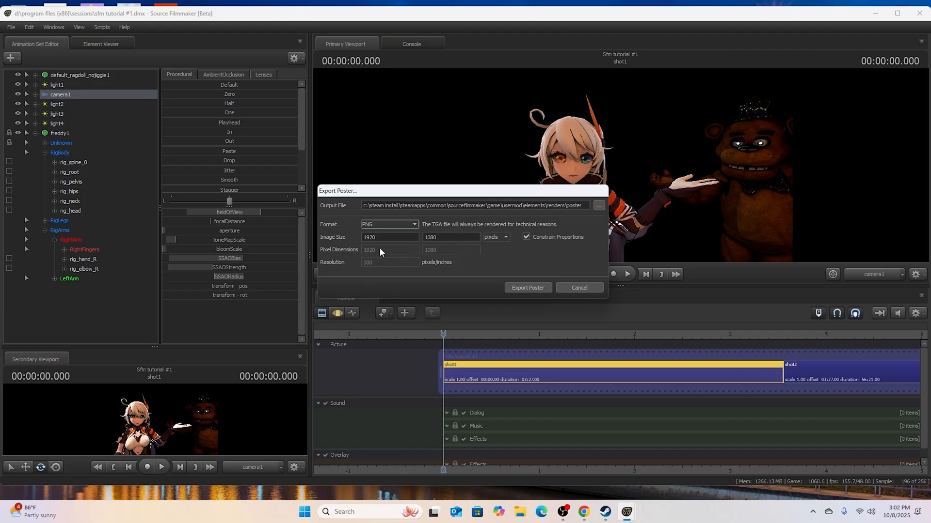
click(574, 286)
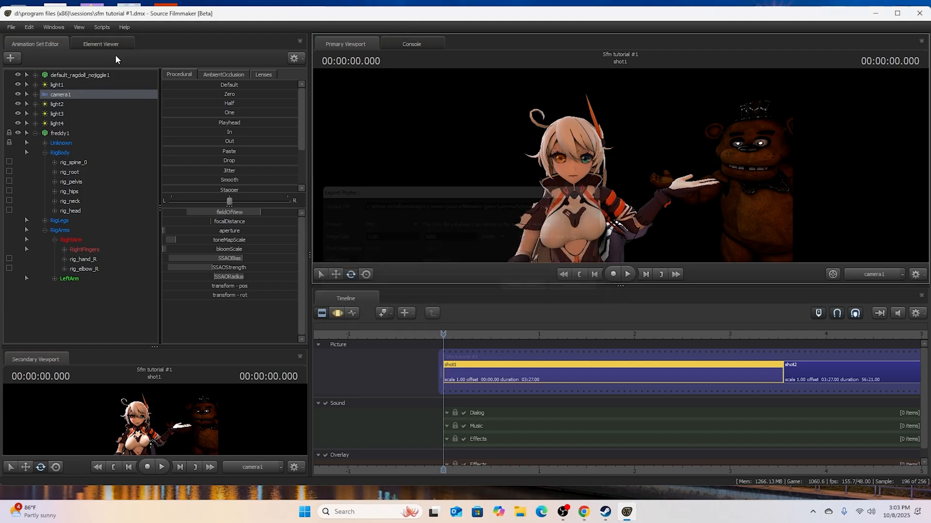
- Reopen the movie export to review its render and layoff settings, and close it without exporting
click(11, 27)
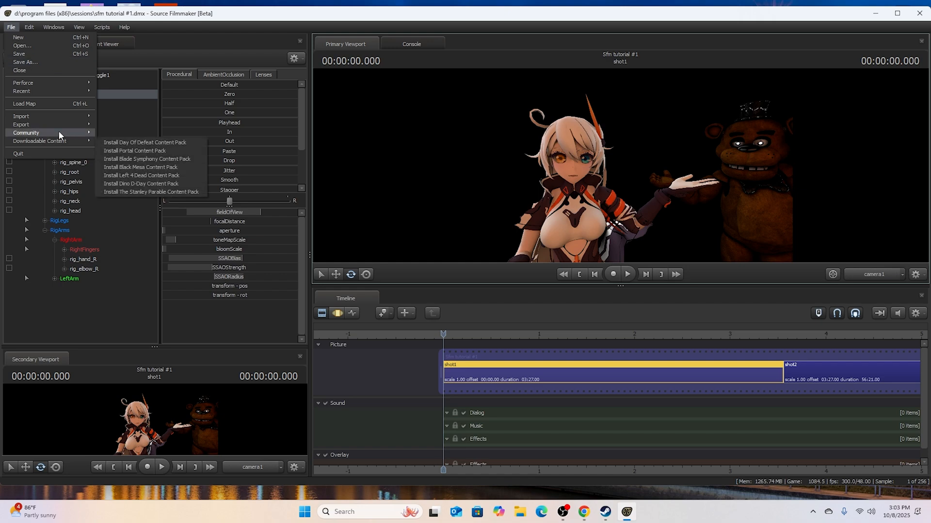
mouse_move(72, 127)
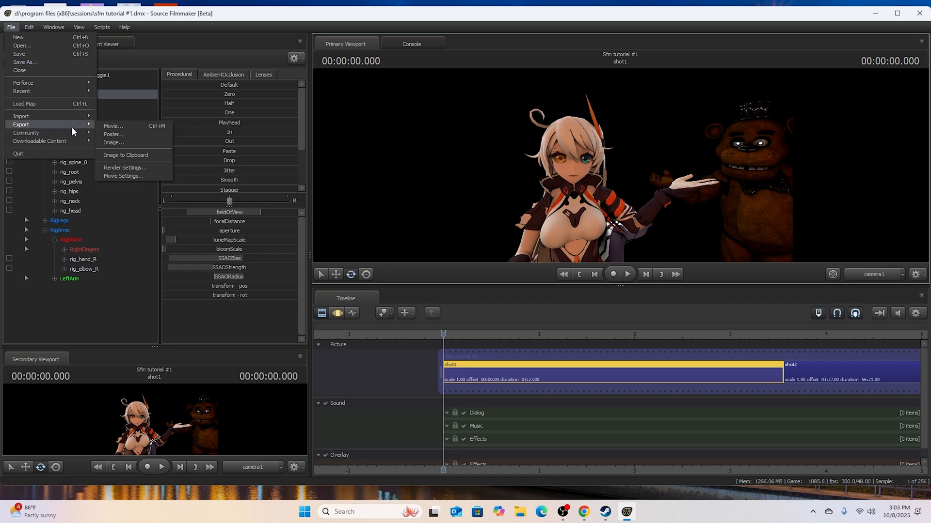
click(100, 126)
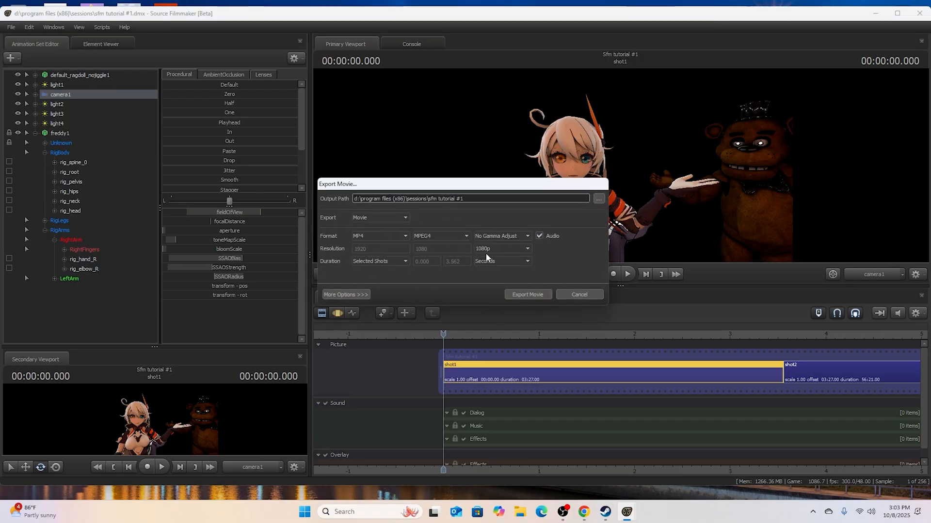
click(359, 294)
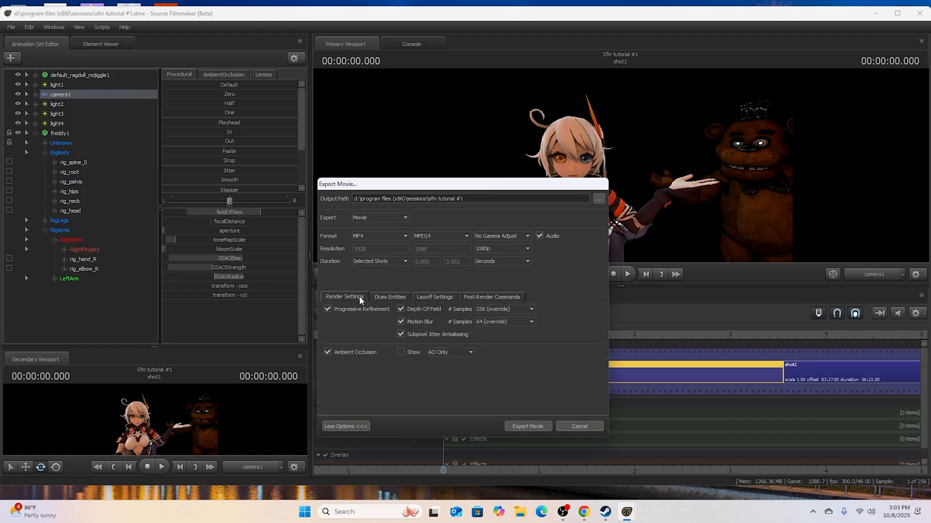
click(424, 297)
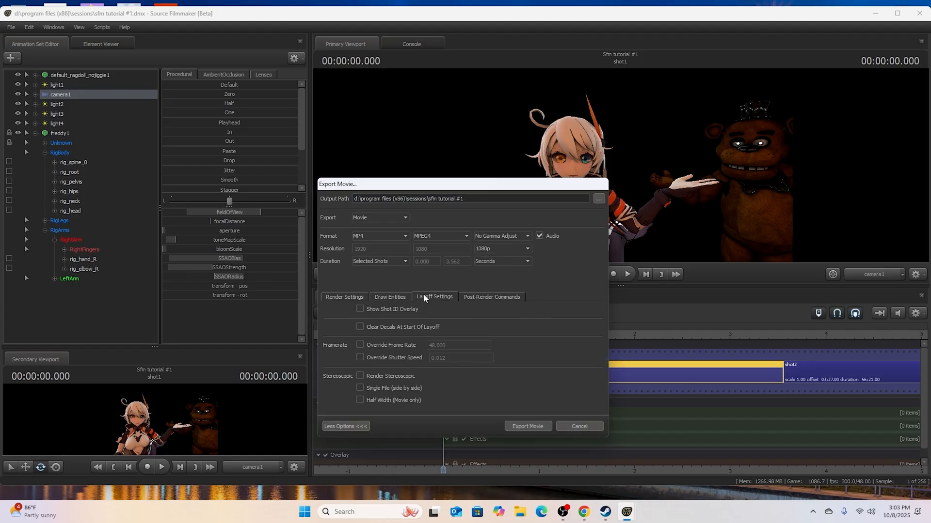
click(364, 296)
click(348, 427)
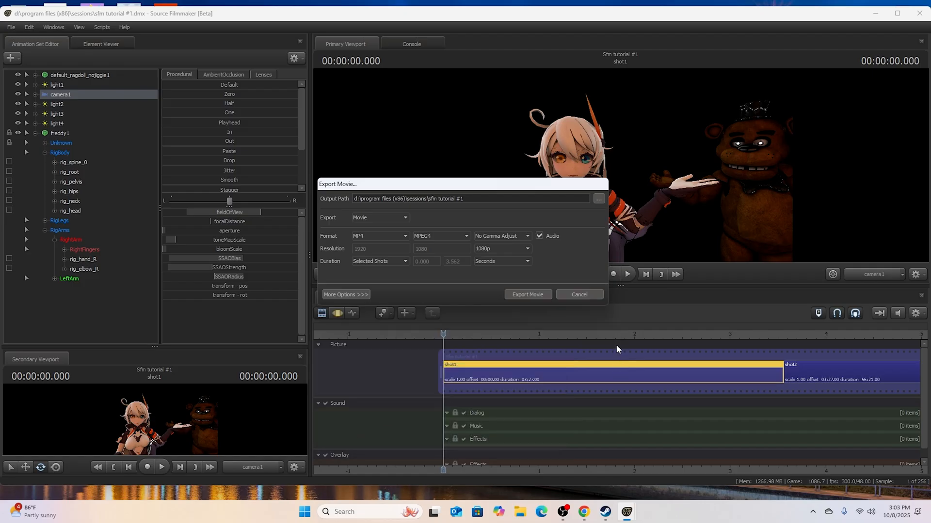
click(597, 297)
- Play back part of shot1 and return the playhead to the start of the shot
click(627, 274)
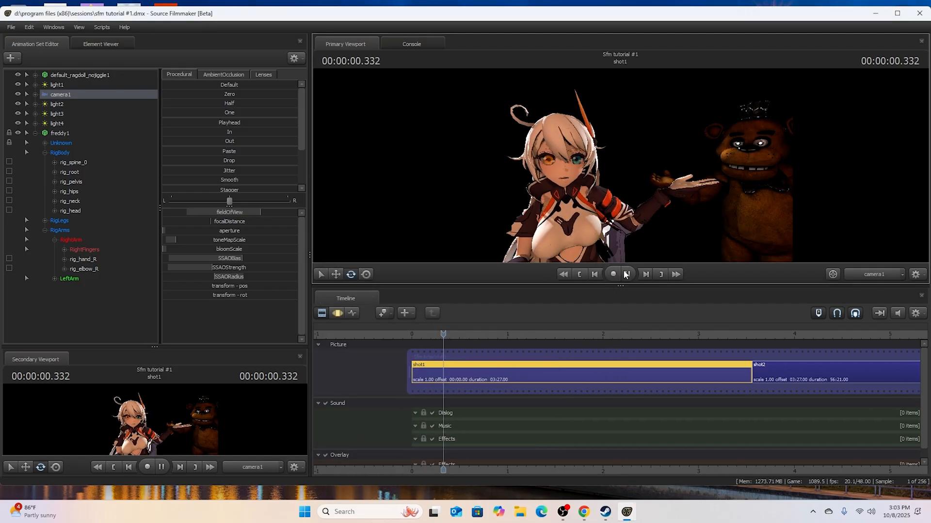
click(595, 275)
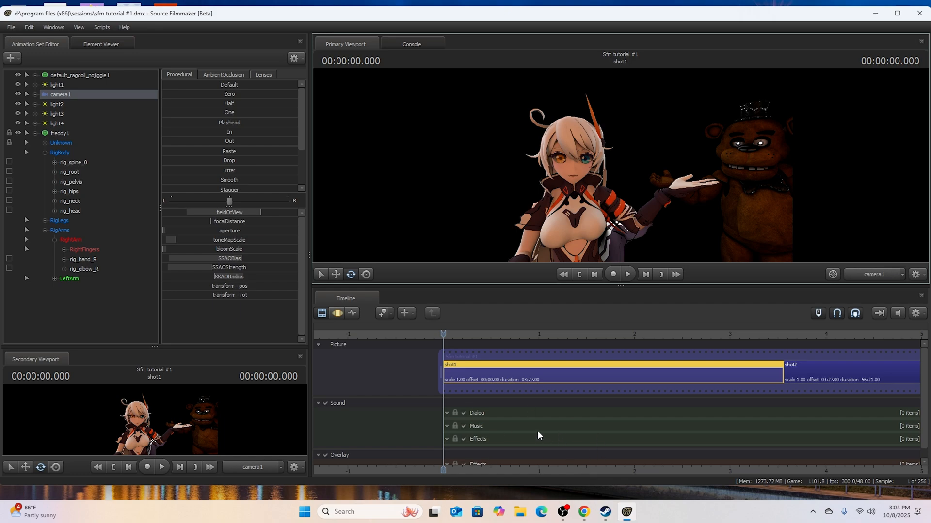
scroll(588, 409, up, 2)
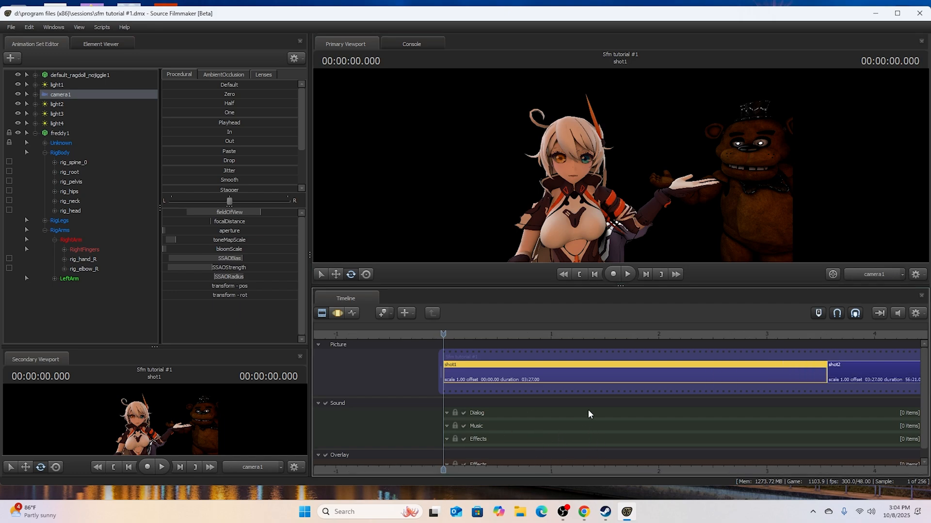
- Return the timeline to the clip editor, collapse freddy1's control groups and clear the selection in the animation set list
click(351, 314)
click(323, 314)
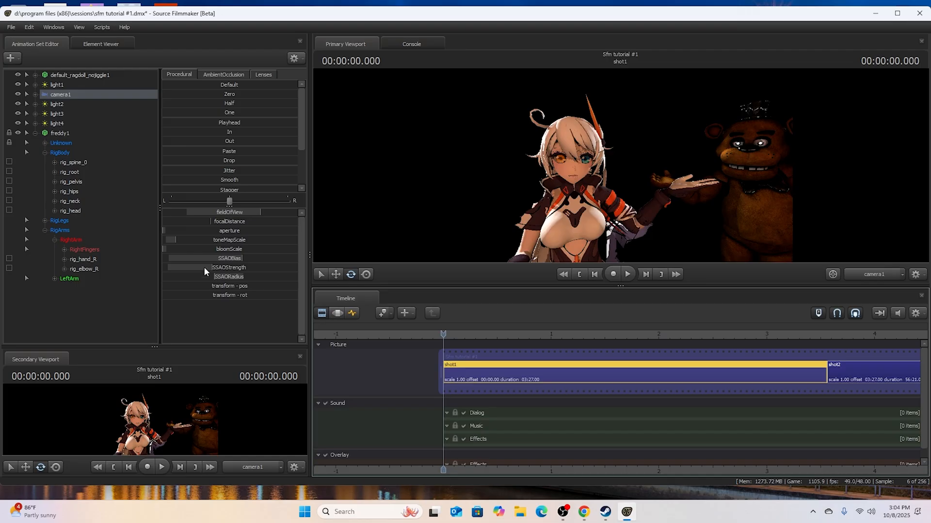
click(77, 281)
click(35, 133)
click(53, 204)
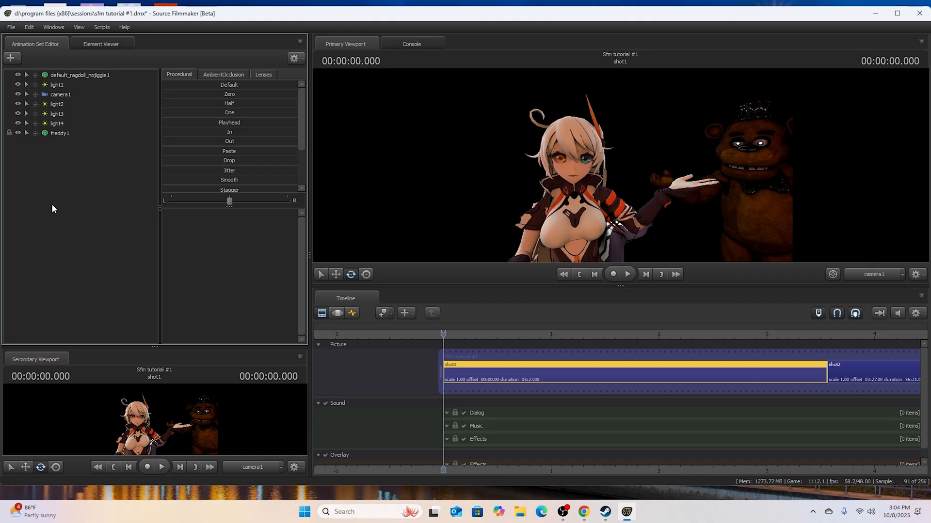
- Save the session changes while opening the movie export, close the dialog without exporting, and revisit the export options
click(14, 28)
mouse_move(38, 125)
click(103, 124)
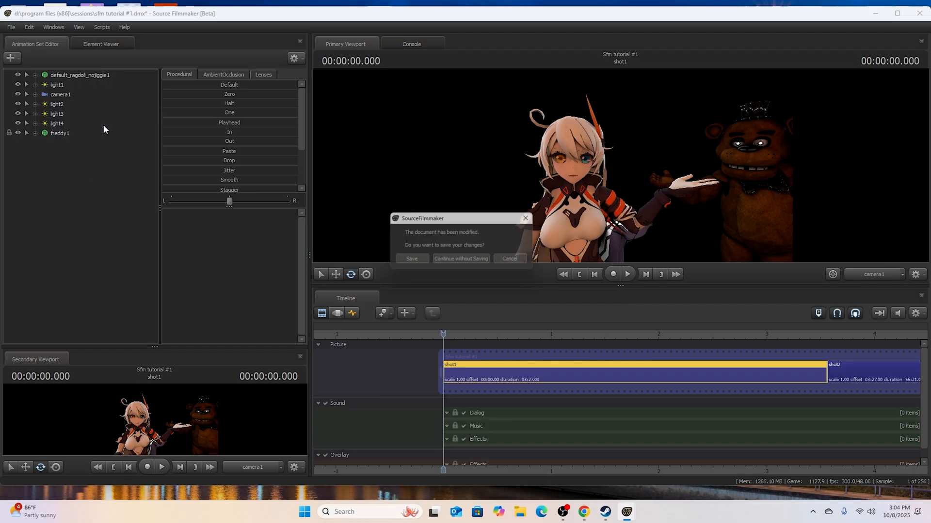
click(398, 260)
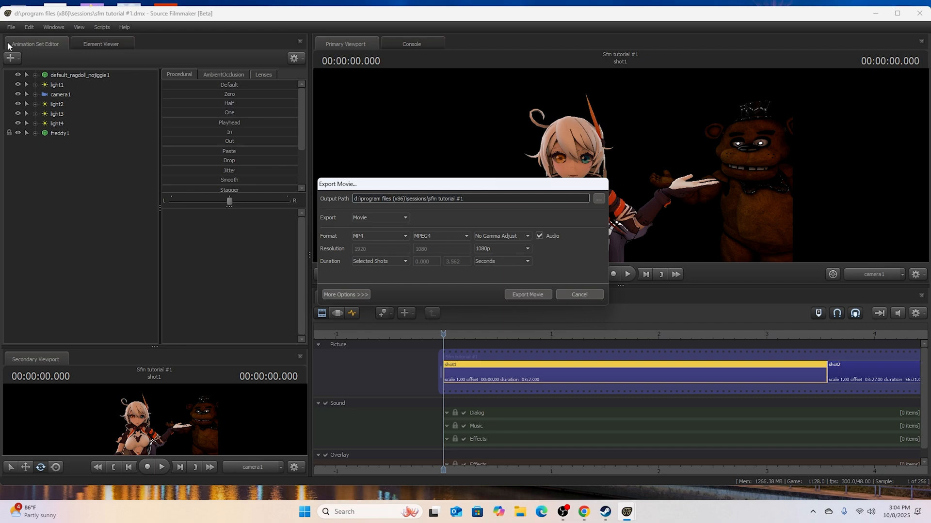
click(574, 290)
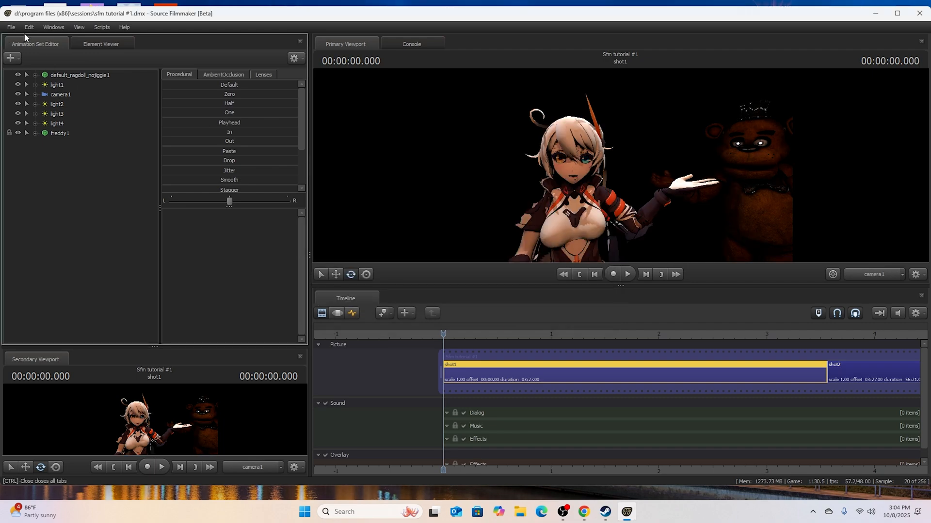
click(11, 27)
mouse_move(51, 126)
click(116, 134)
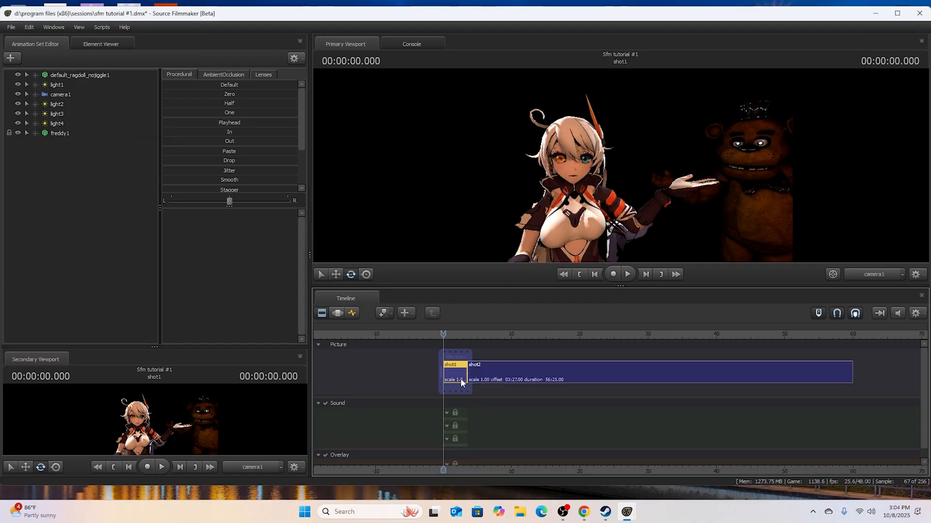
- Jump the playhead to the end of shot1 and back to its start to check the shot's range
scroll(462, 382, up, 8)
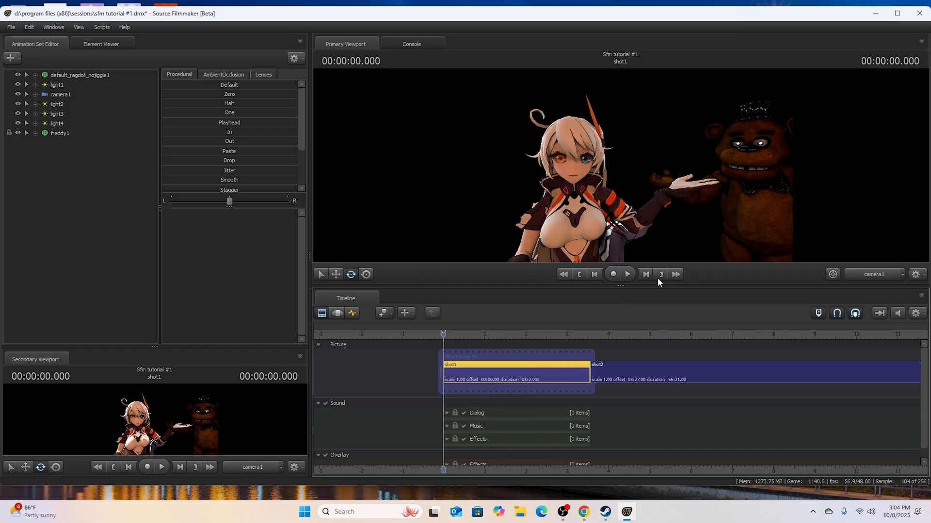
click(646, 274)
click(600, 276)
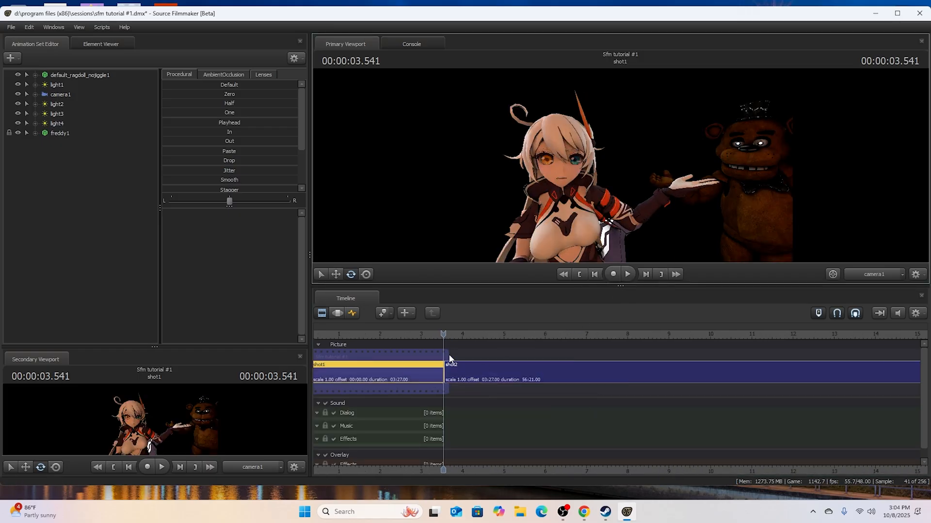
click(580, 274)
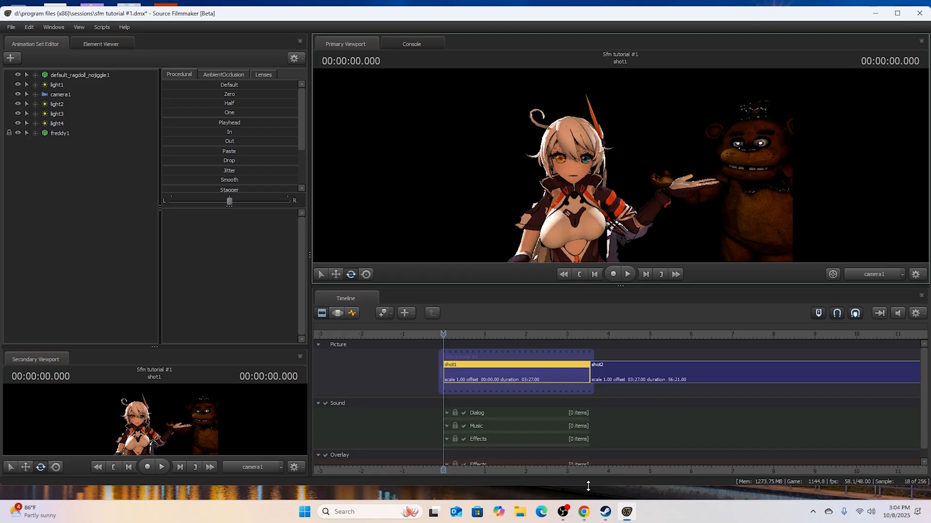
- Switch to Steam and open the management options for Source Filmmaker in the library
click(605, 511)
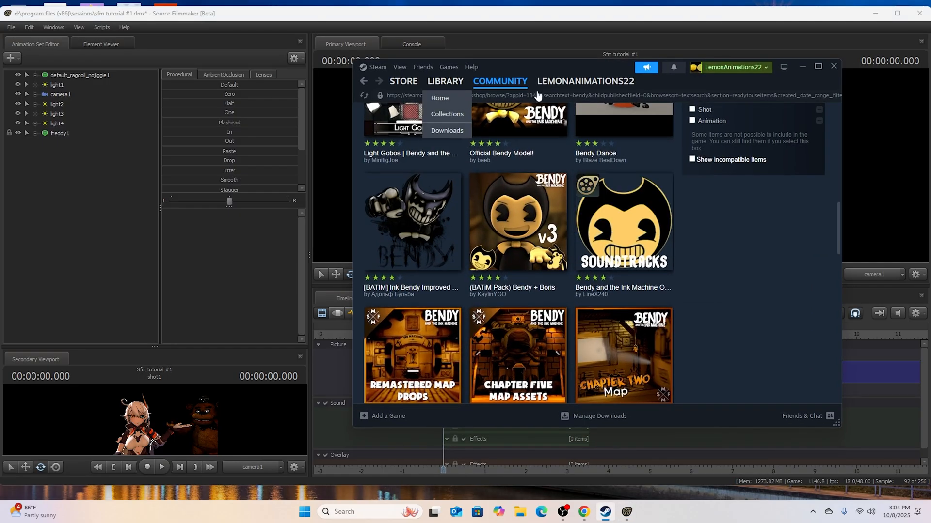
click(429, 82)
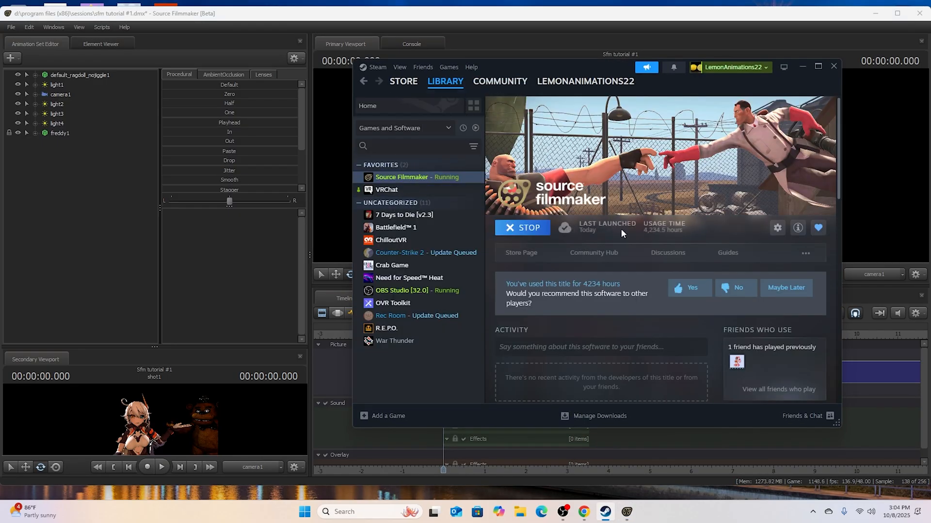
click(777, 228)
click(756, 294)
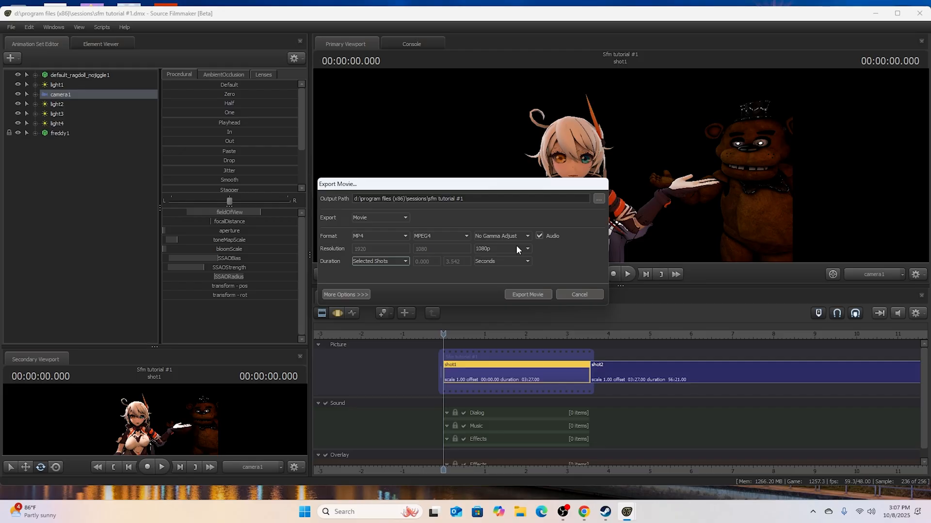
- Export the selected shot as an MP4 movie at 1080p with MPEG4 encoding, no gamma adjustment and audio
click(539, 295)
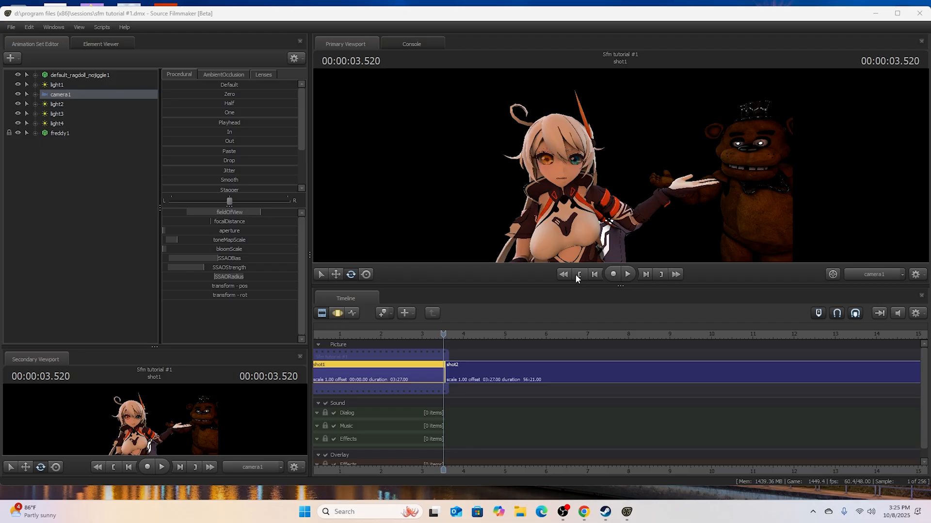
mouse_move(563, 515)
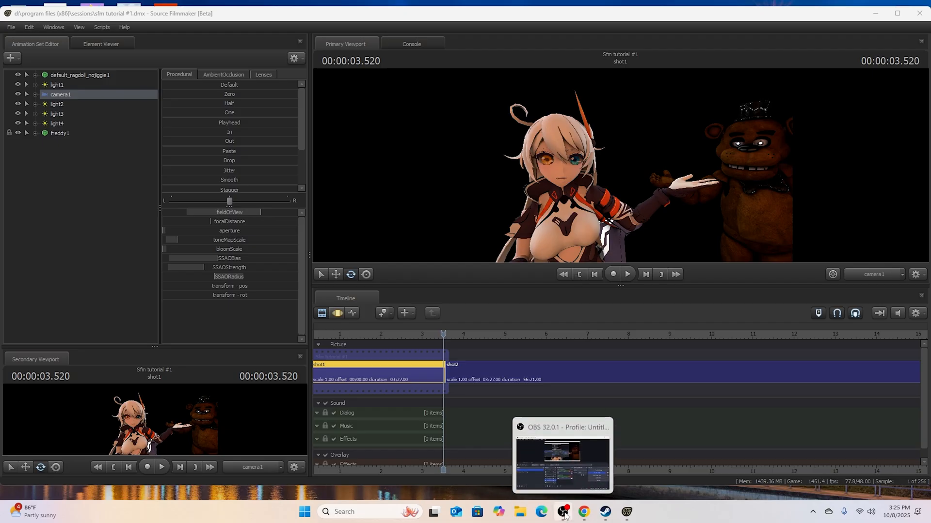
click(564, 515)
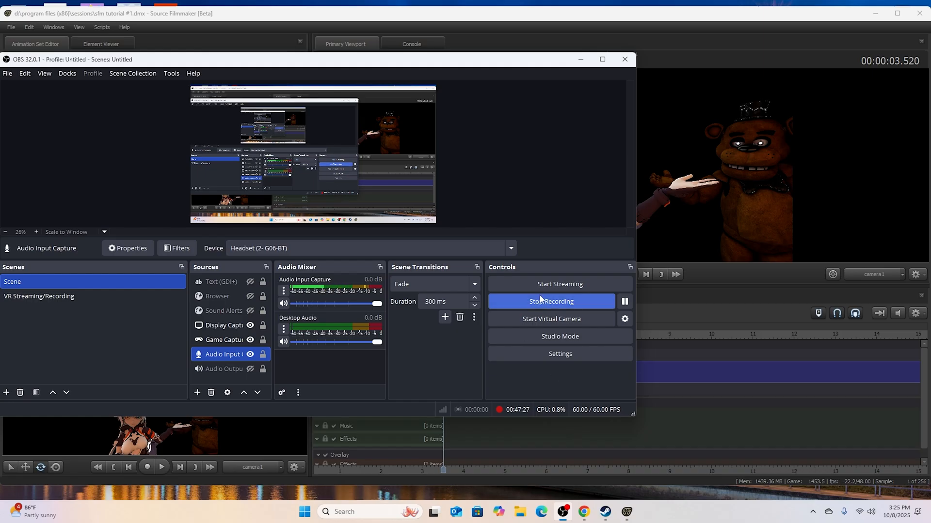